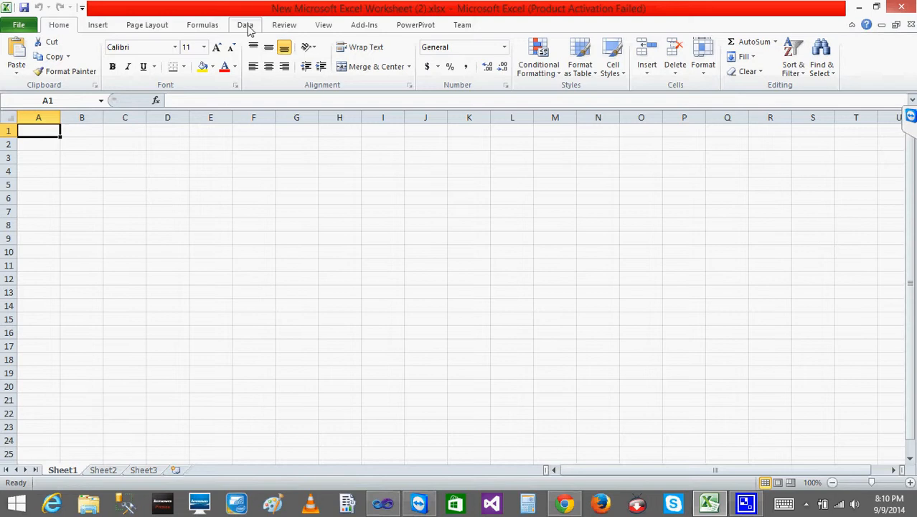
- Start a SQL Server data connection to the server "." using Windows Authentication
{"action": "left_click", "coordinate": [248, 28]}
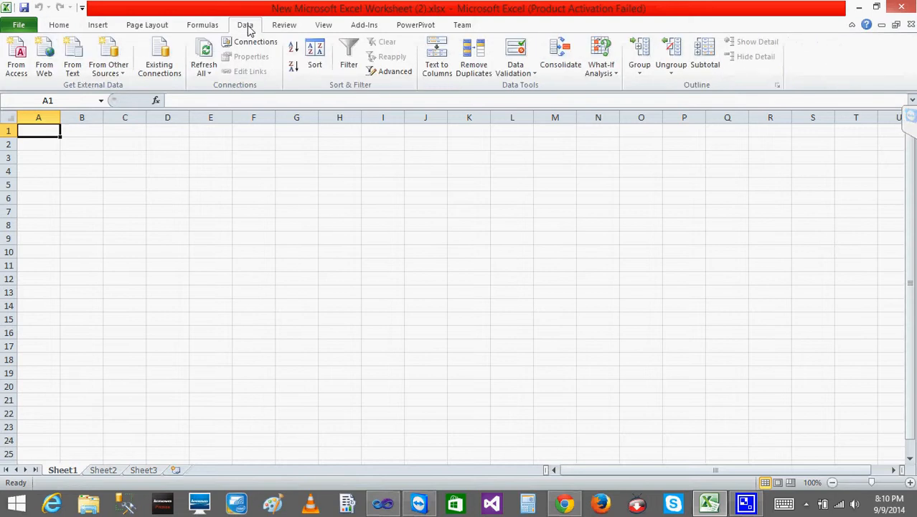
{"action": "left_click", "coordinate": [124, 73]}
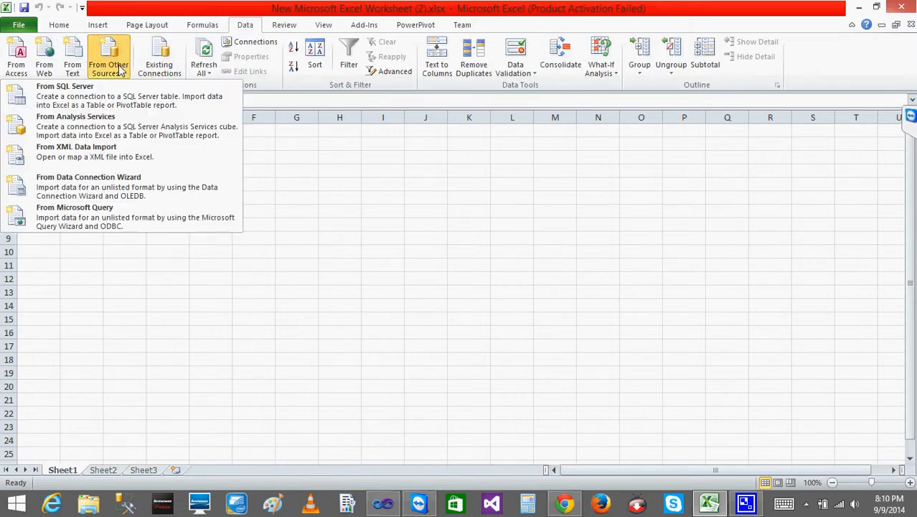
{"action": "left_click", "coordinate": [98, 101]}
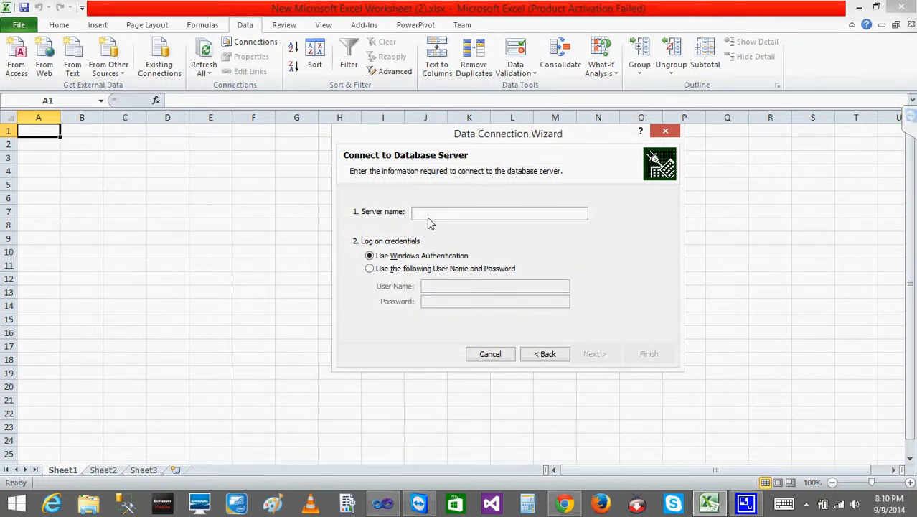
{"action": "type", "text": "."}
{"action": "left_click", "coordinate": [593, 355]}
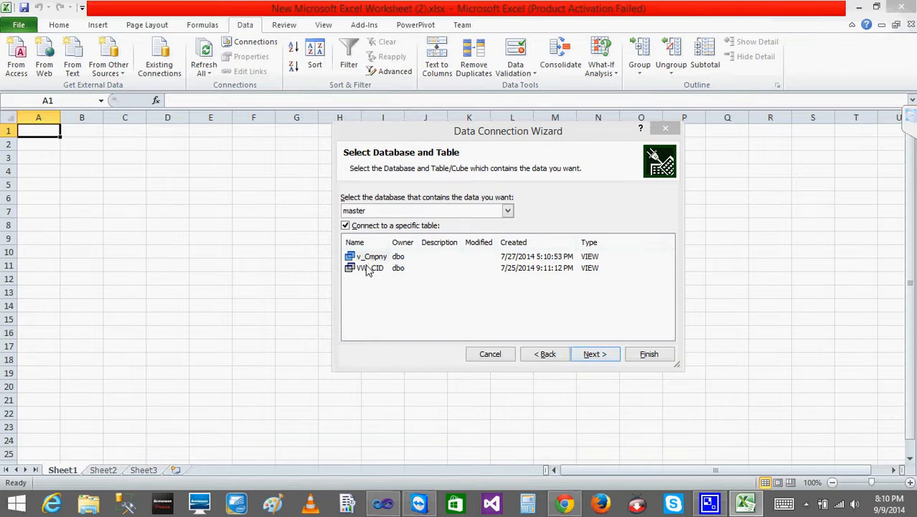
- Choose AdventureWorks2012 as the database that contains the data
{"action": "left_click", "coordinate": [507, 211]}
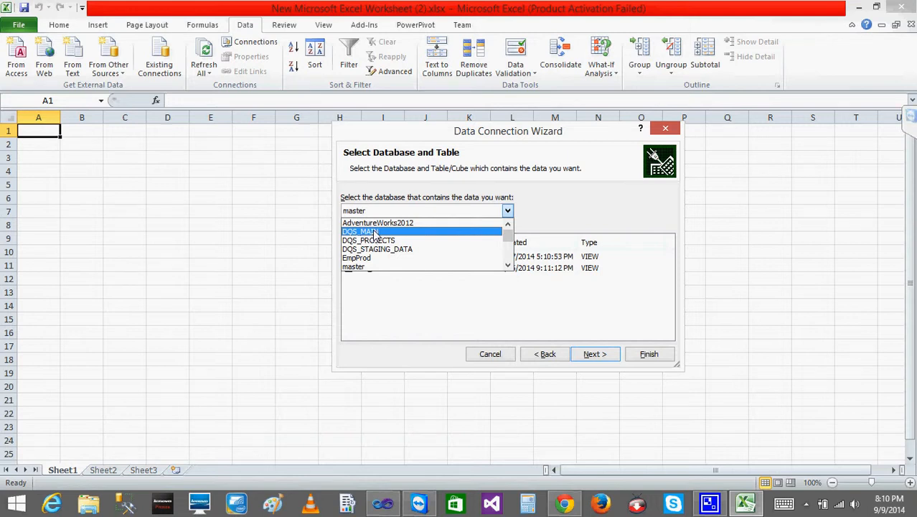
{"action": "left_click", "coordinate": [511, 265]}
{"action": "left_click", "coordinate": [507, 232]}
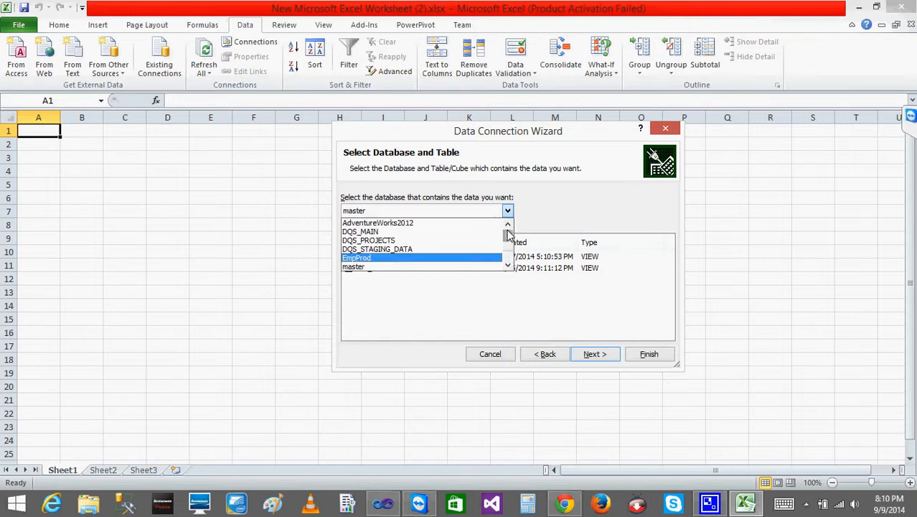
{"action": "left_click", "coordinate": [421, 224]}
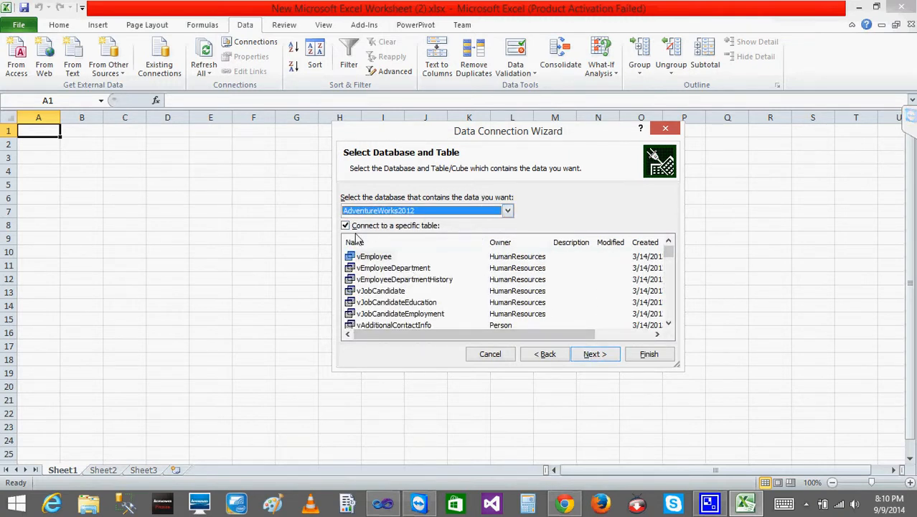
{"action": "left_click_drag", "start_coordinate": [669, 253], "coordinate": [668, 275]}
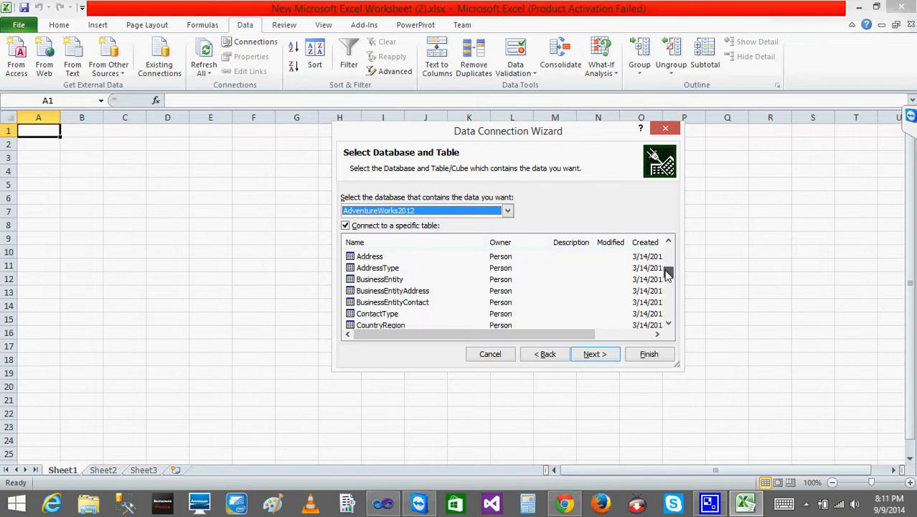
{"action": "left_click", "coordinate": [368, 260]}
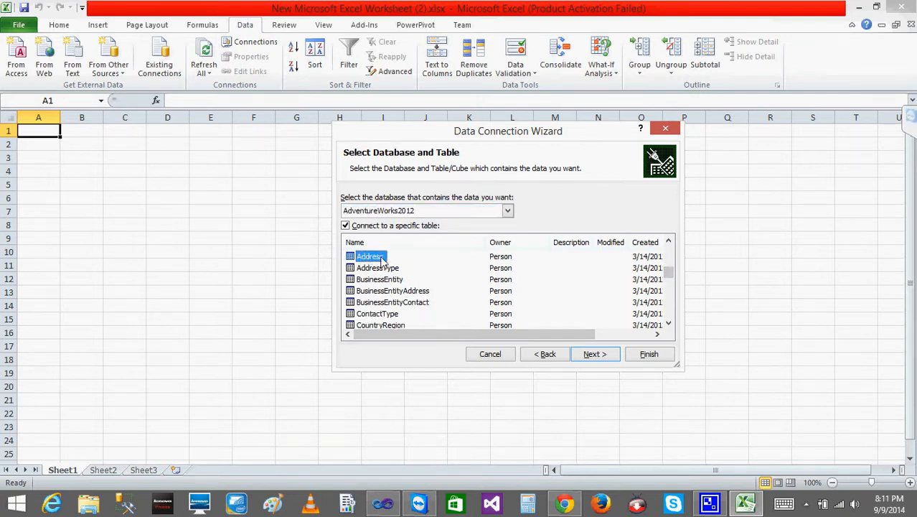
{"action": "left_click", "coordinate": [594, 354]}
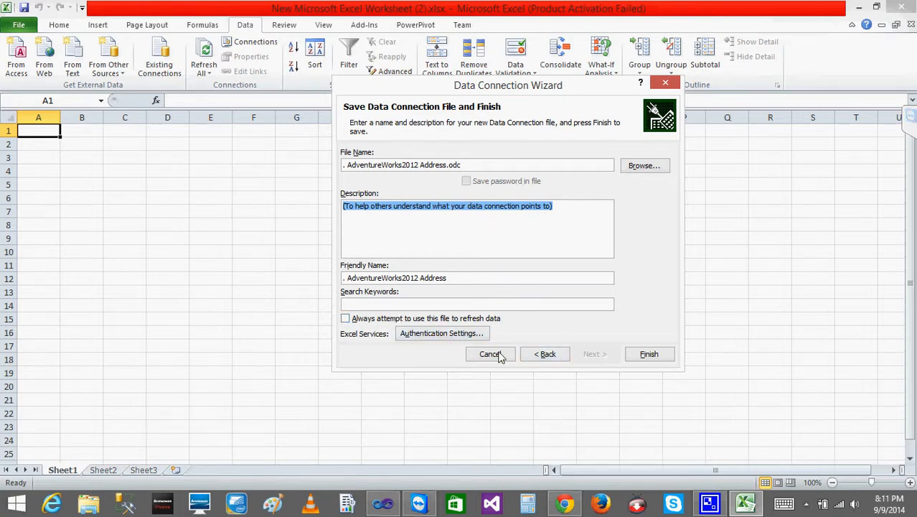
{"action": "left_click", "coordinate": [545, 355]}
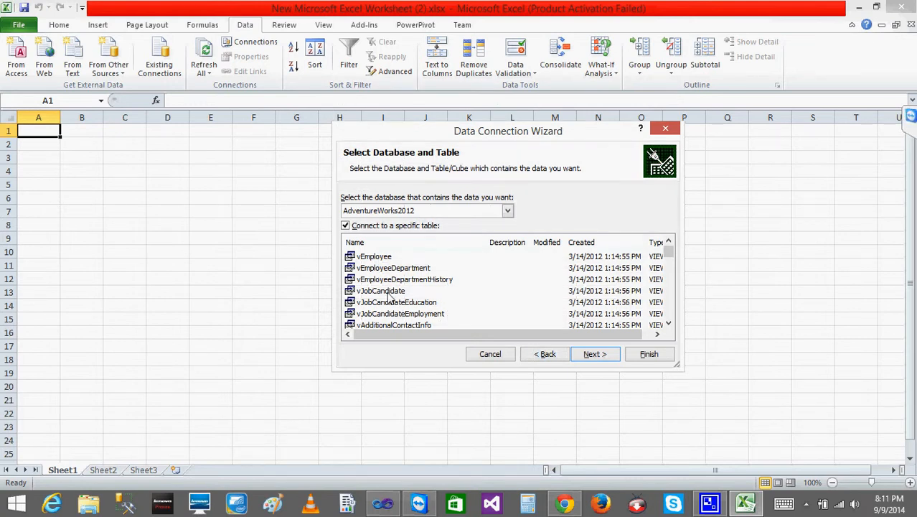
- Select the vEmployee view, finish the connection file and import the data as a table at cell A1 of the existing worksheet
{"action": "left_click", "coordinate": [376, 257]}
{"action": "left_click", "coordinate": [595, 355]}
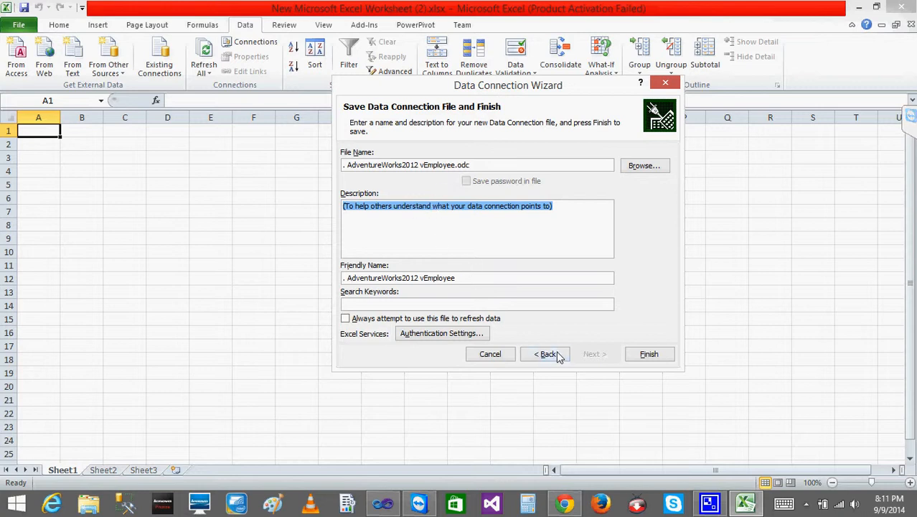
{"action": "left_click", "coordinate": [535, 242]}
{"action": "left_click", "coordinate": [652, 355]}
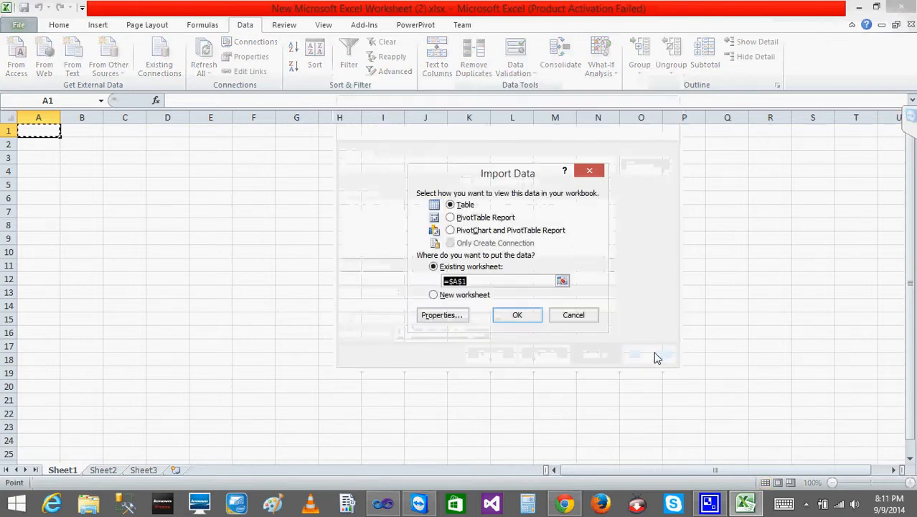
{"action": "left_click", "coordinate": [526, 317]}
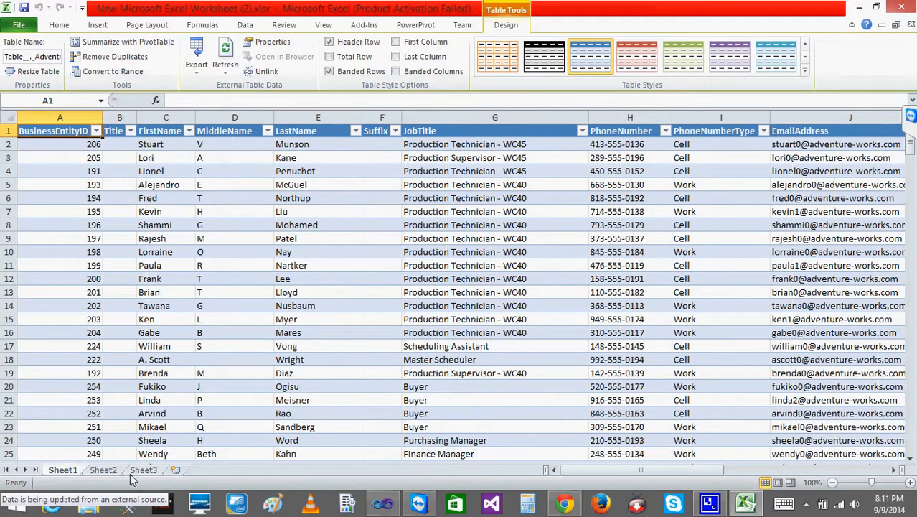
- Look through the imported employee table down to its last record and the empty rows below it
{"action": "left_click_drag", "start_coordinate": [644, 467], "coordinate": [452, 451]}
{"action": "left_click", "coordinate": [162, 198]}
{"action": "left_click_drag", "start_coordinate": [912, 143], "coordinate": [911, 454]}
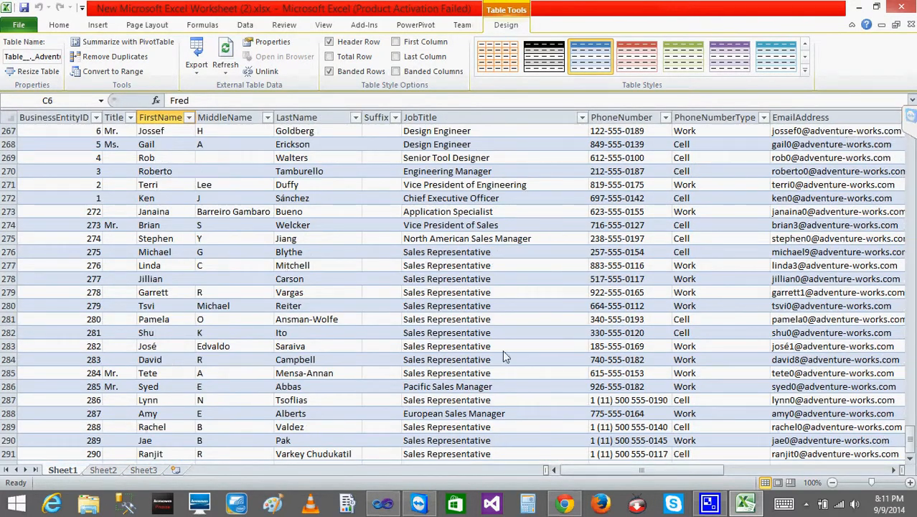
{"action": "left_click", "coordinate": [59, 455]}
{"action": "key", "text": "Down"}
{"action": "key", "text": "Down"}
{"action": "key", "text": "Down"}
{"action": "key", "text": "Up"}
{"action": "key", "text": "Up"}
{"action": "key", "text": "Up"}
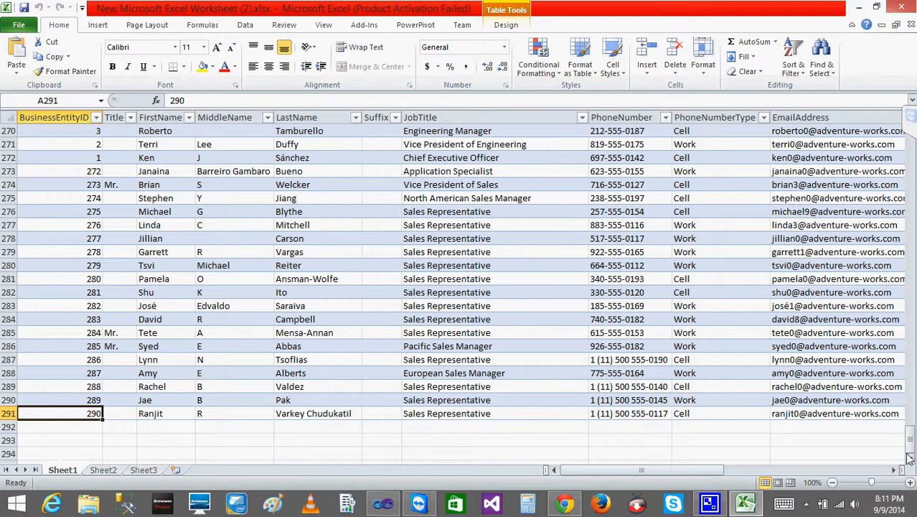
{"action": "left_click_drag", "start_coordinate": [911, 439], "coordinate": [879, 129]}
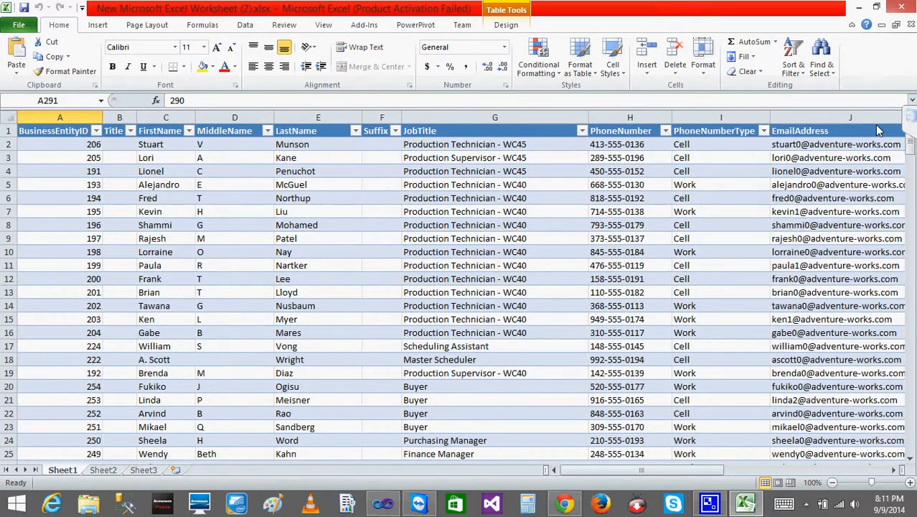
{"action": "left_click", "coordinate": [97, 26]}
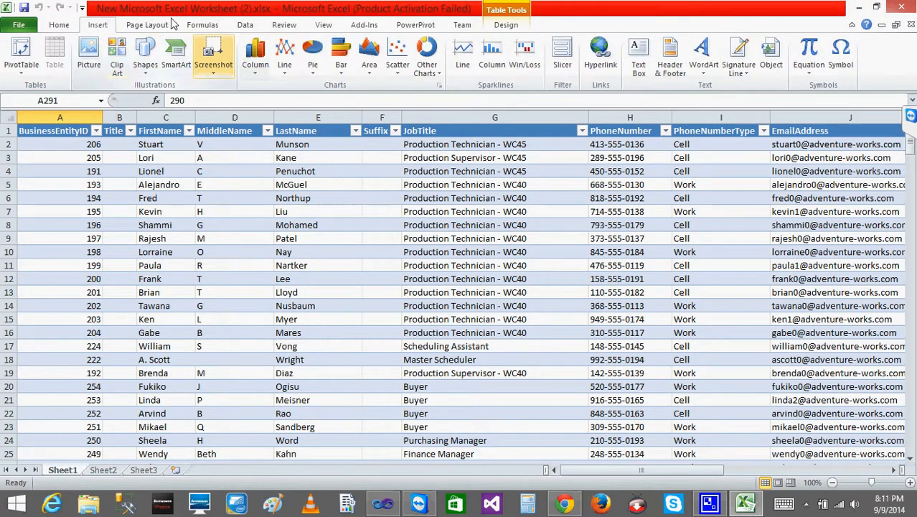
{"action": "left_click", "coordinate": [247, 26]}
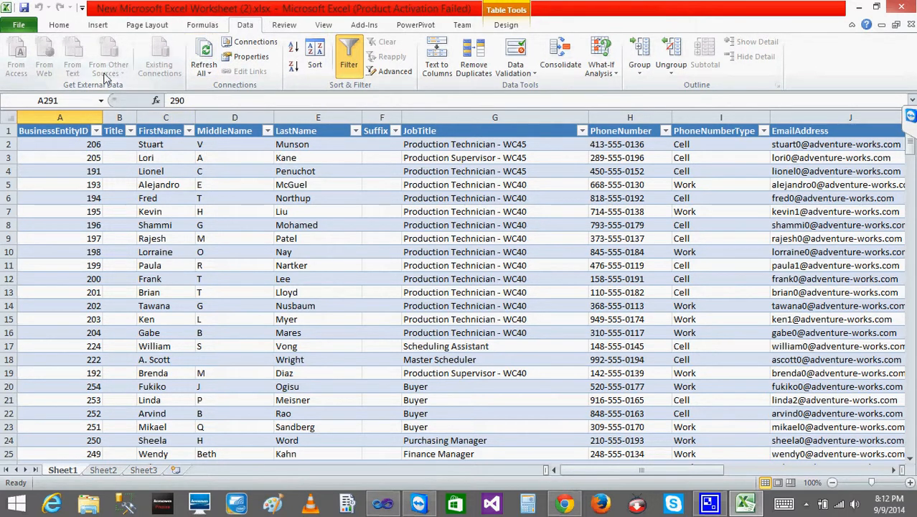
{"action": "left_click", "coordinate": [154, 188]}
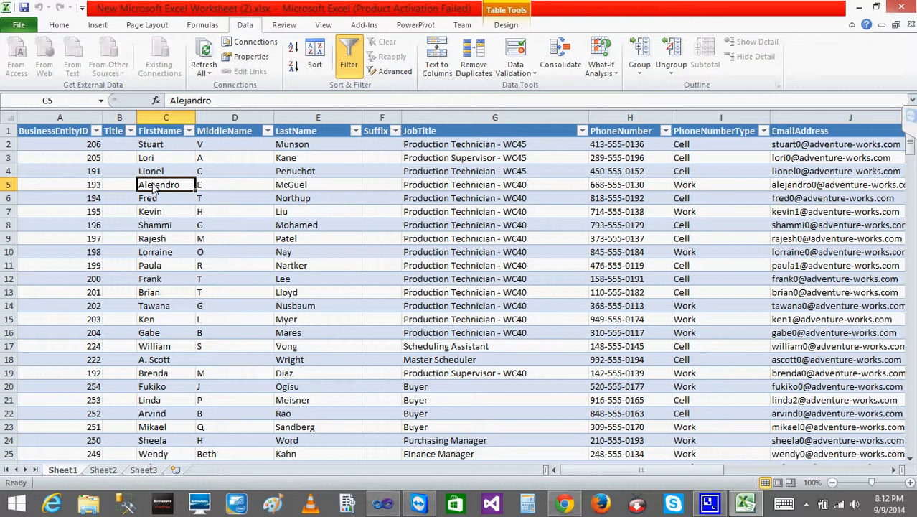
- Close the workbook without saving, reopen New Microsoft Excel Worksheet (2).xlsx from the desktop and dismiss the activation wizard
{"action": "left_click", "coordinate": [901, 7]}
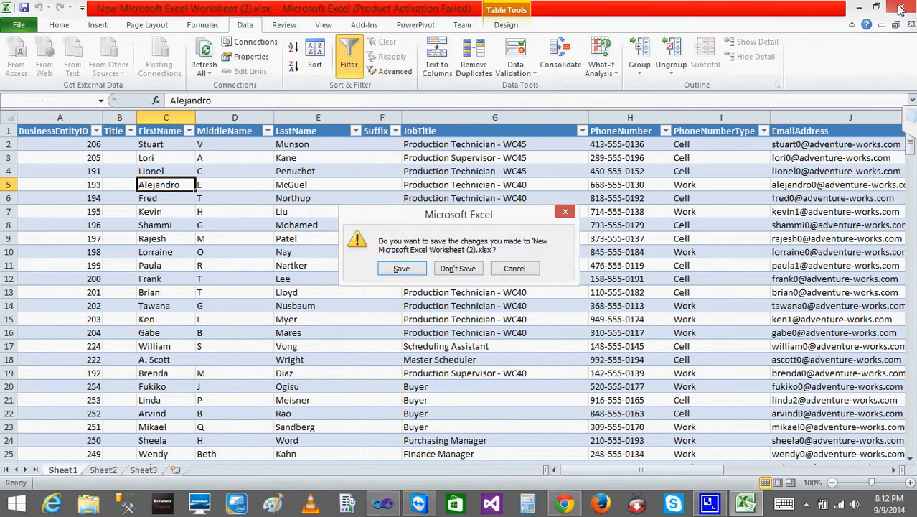
{"action": "left_click", "coordinate": [458, 269]}
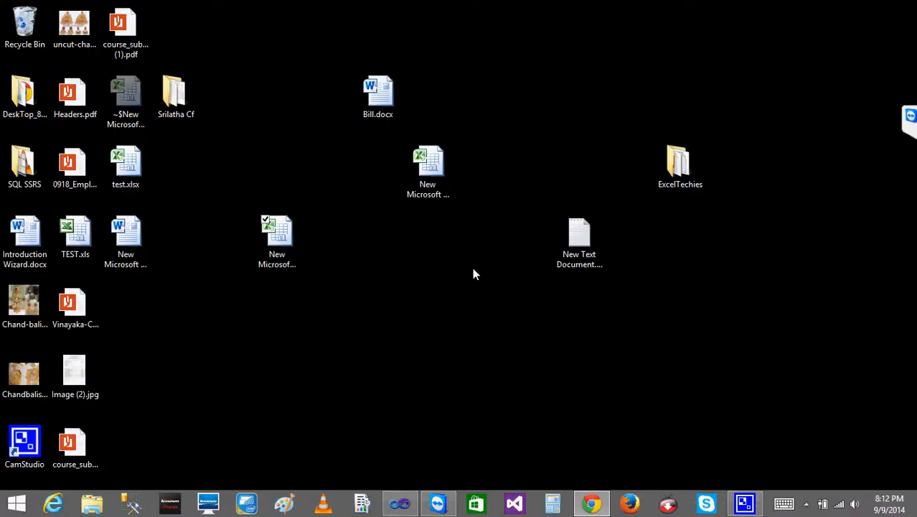
{"action": "double_click", "coordinate": [282, 238]}
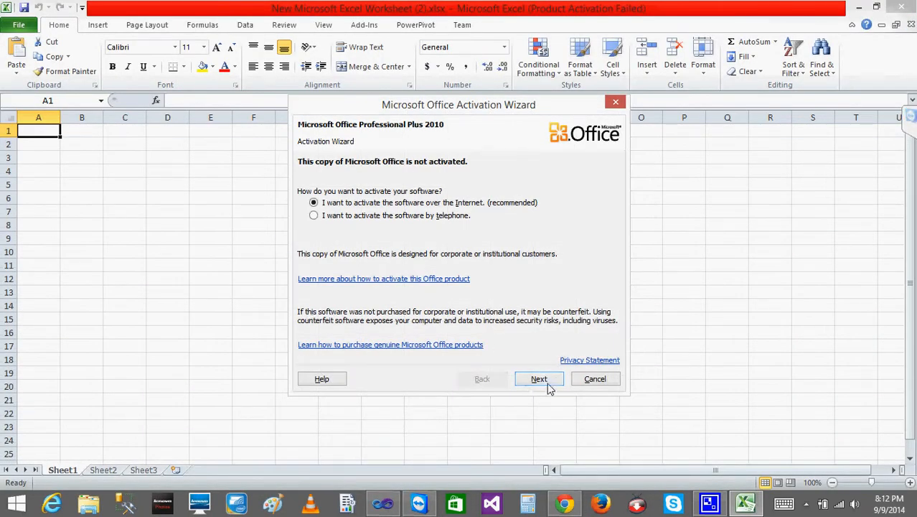
{"action": "left_click", "coordinate": [613, 380]}
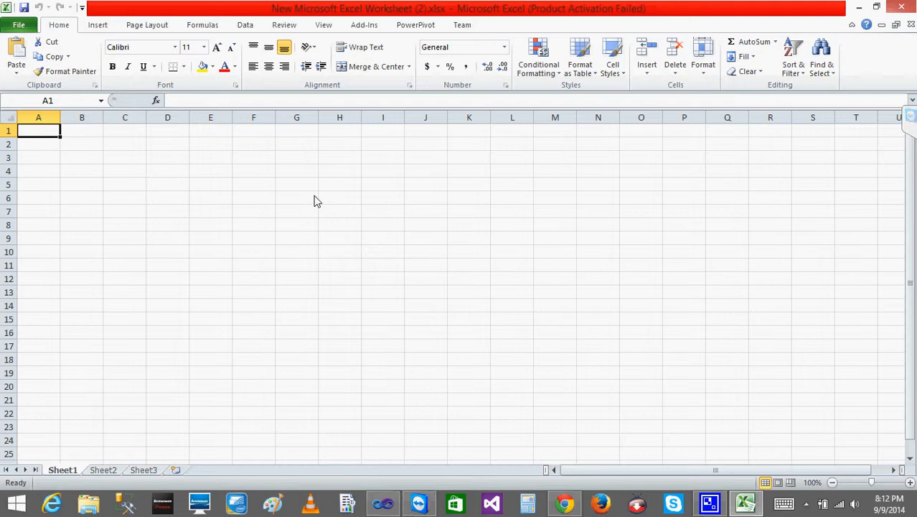
- Open the PowerPivot window and delete the JobCandidate table from the data model
{"action": "left_click", "coordinate": [420, 27]}
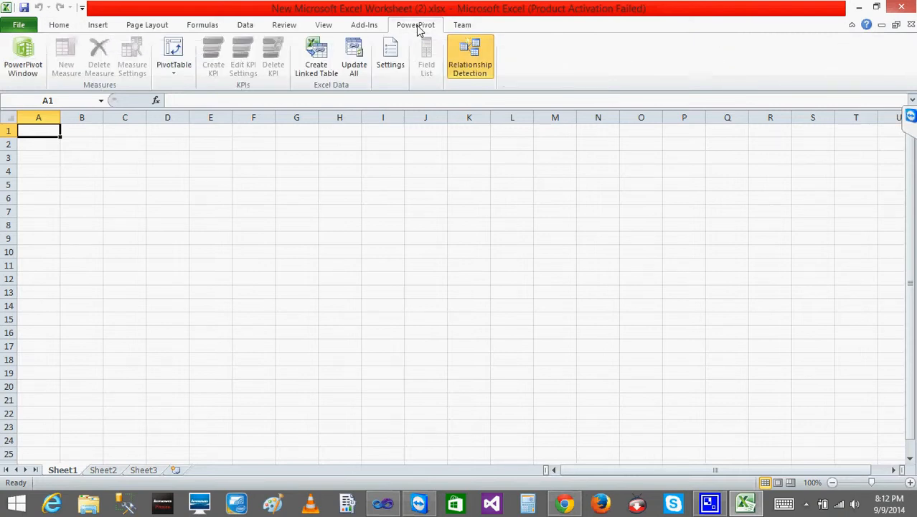
{"action": "left_click", "coordinate": [33, 72]}
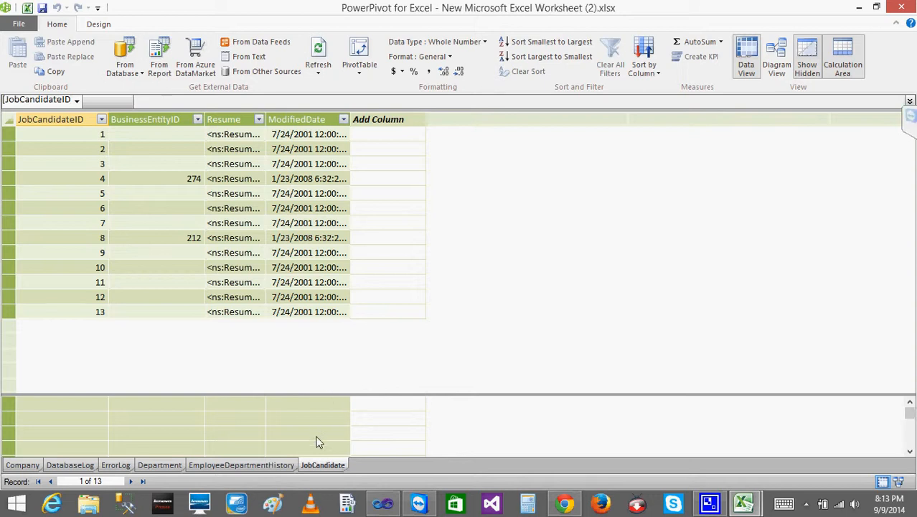
{"action": "right_click", "coordinate": [310, 466]}
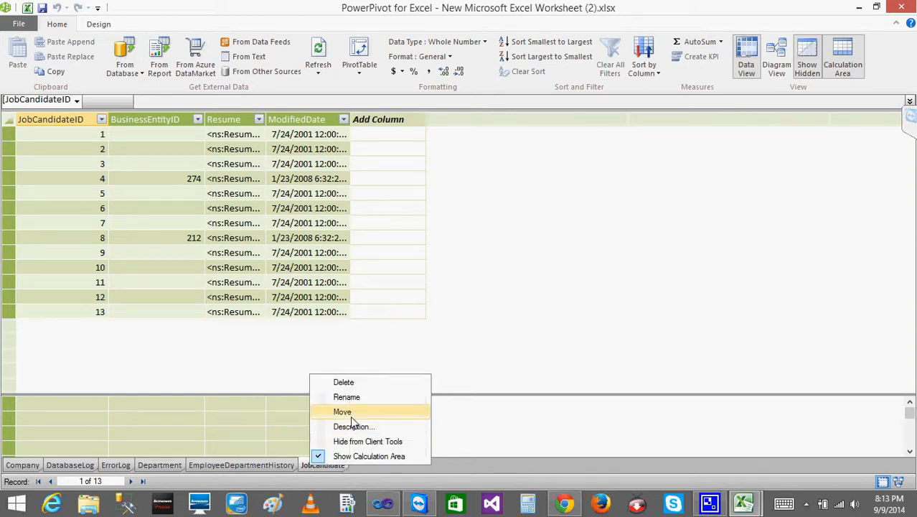
{"action": "left_click", "coordinate": [343, 384]}
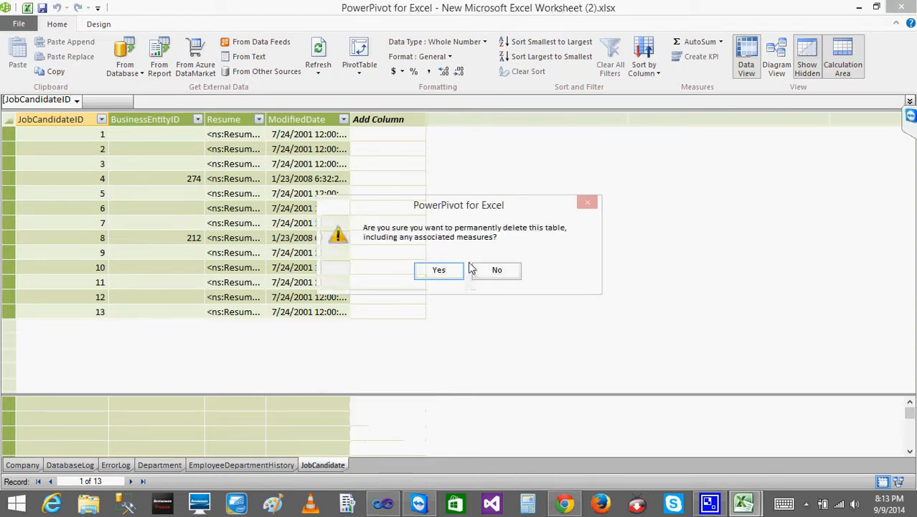
{"action": "left_click", "coordinate": [443, 272]}
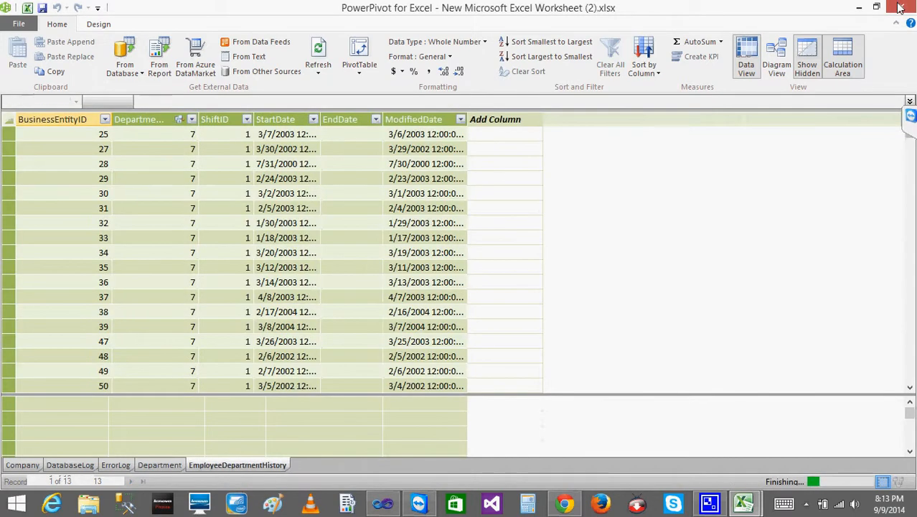
- Close the PowerPivot window and the workbook without saving the changes
{"action": "left_click", "coordinate": [901, 6]}
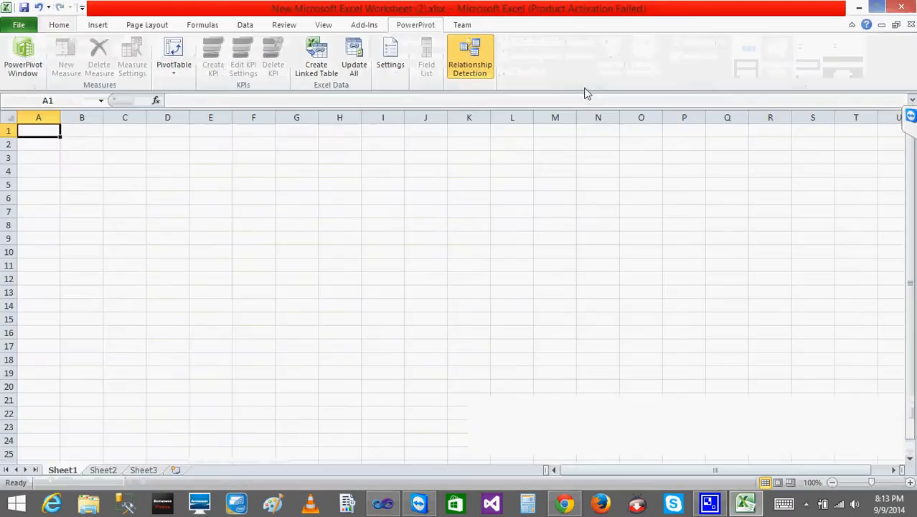
{"action": "left_click", "coordinate": [900, 7]}
{"action": "left_click", "coordinate": [451, 269]}
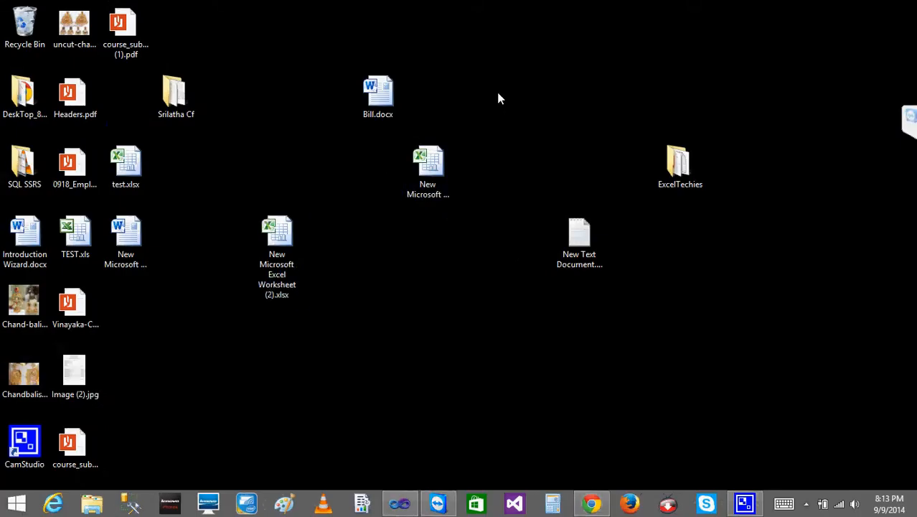
- Create a new Excel worksheet file on the desktop and name it PowerPivot.xlsx
{"action": "right_click", "coordinate": [496, 92]}
{"action": "mouse_move", "coordinate": [434, 240]}
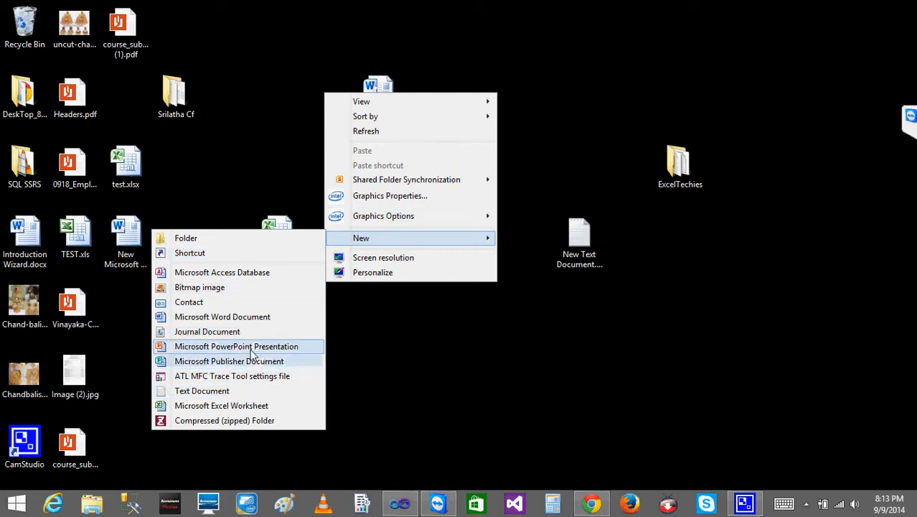
{"action": "left_click", "coordinate": [232, 407]}
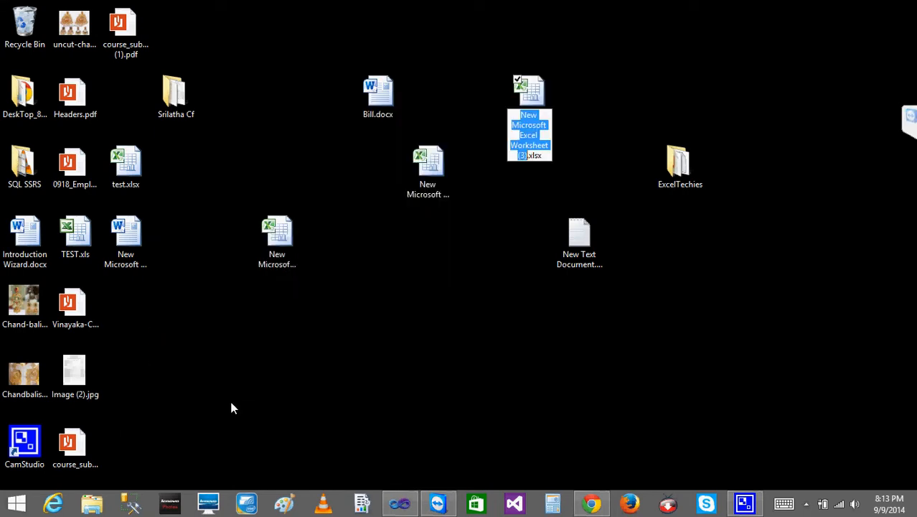
{"action": "type", "text": "Po"}
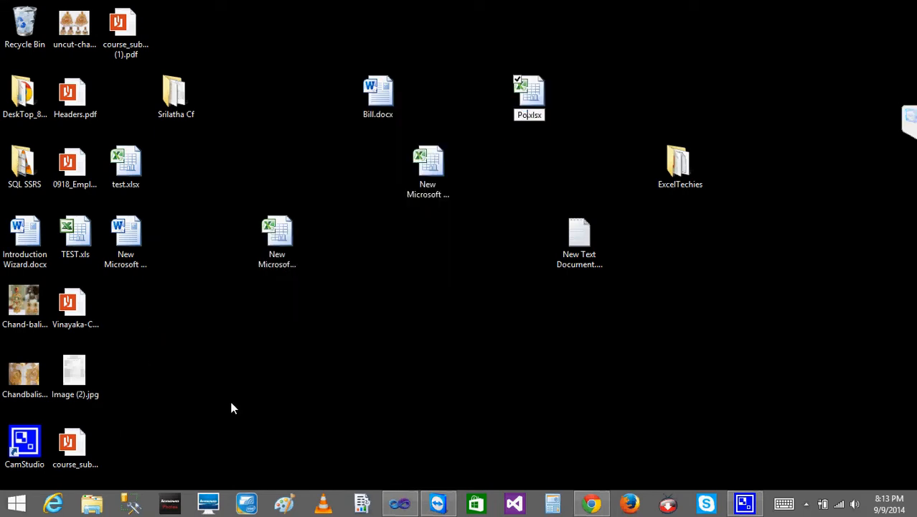
{"action": "type", "text": "werPivot"}
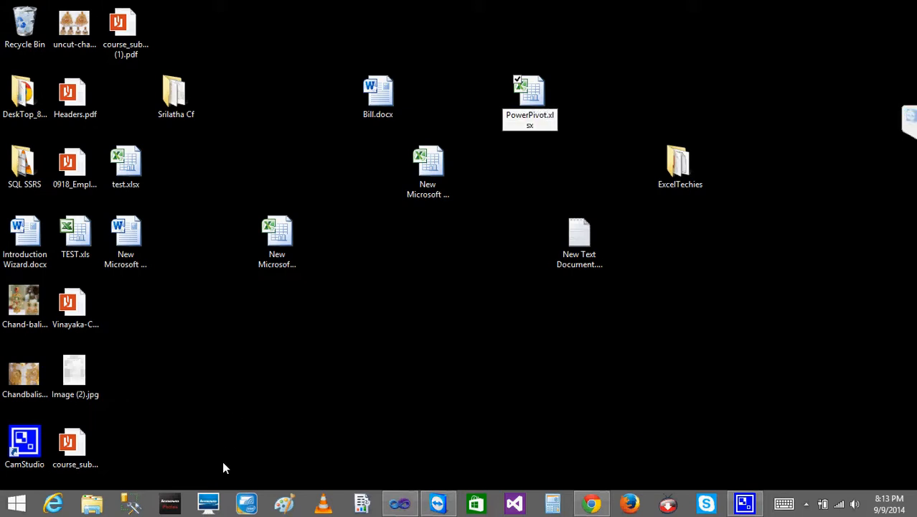
- Open PowerPivot.xlsx, dismiss the activation wizard and launch the PowerPivot window
{"action": "double_click", "coordinate": [538, 96]}
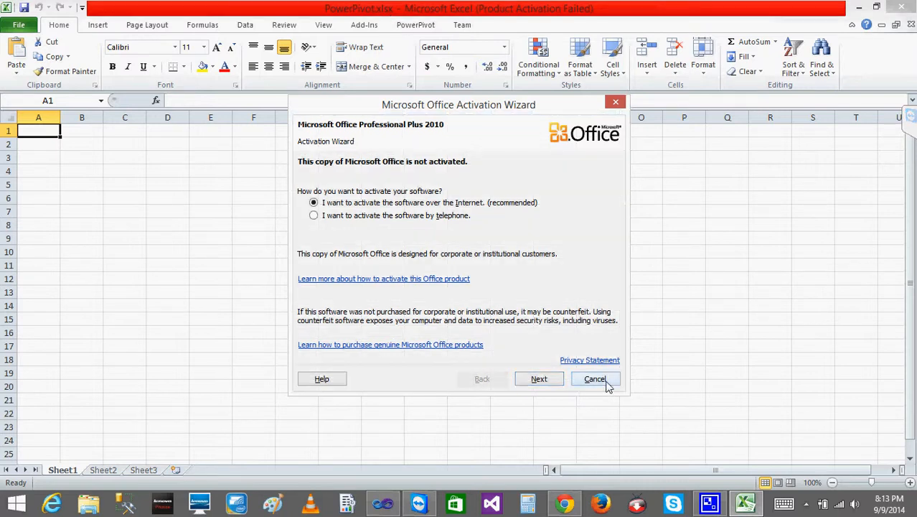
{"action": "left_click", "coordinate": [595, 380]}
{"action": "left_click", "coordinate": [424, 24]}
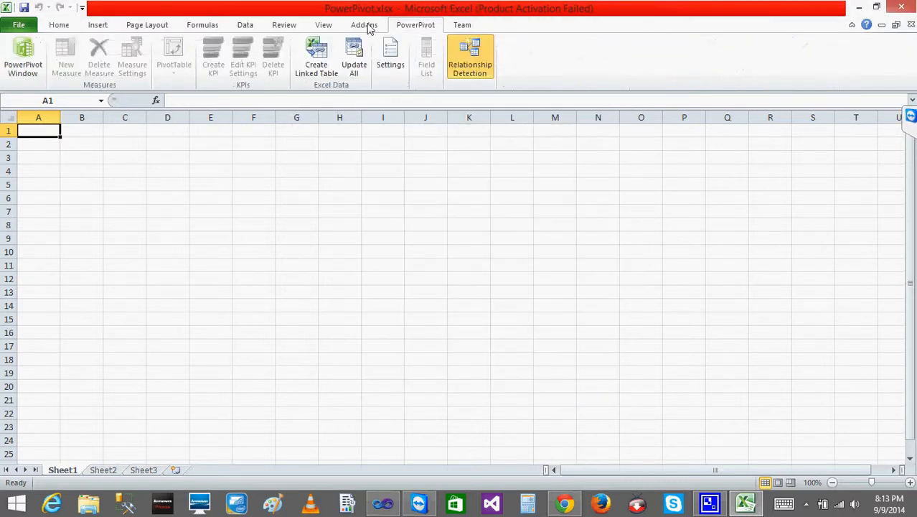
{"action": "left_click", "coordinate": [29, 69]}
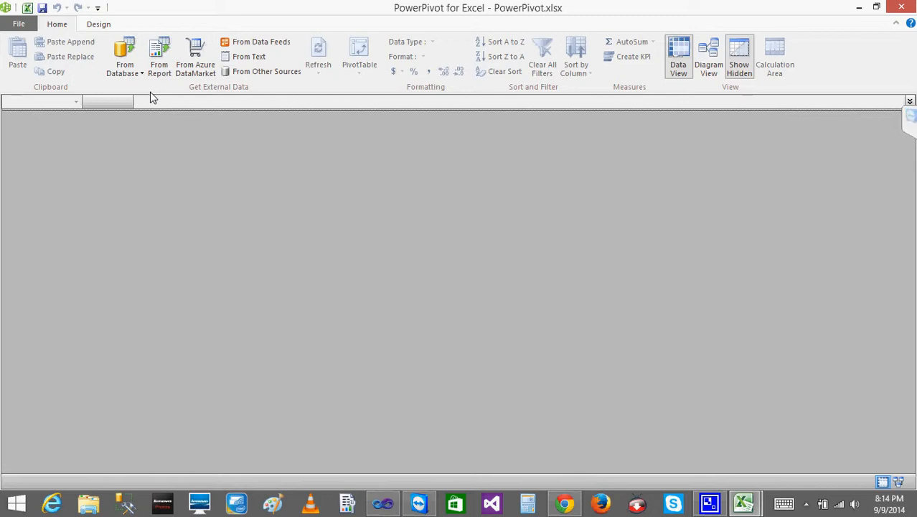
- Connect to AdventureWorks2012 on SQL Server "." with Windows Authentication and choose to import from a list of tables and views
{"action": "left_click", "coordinate": [131, 74]}
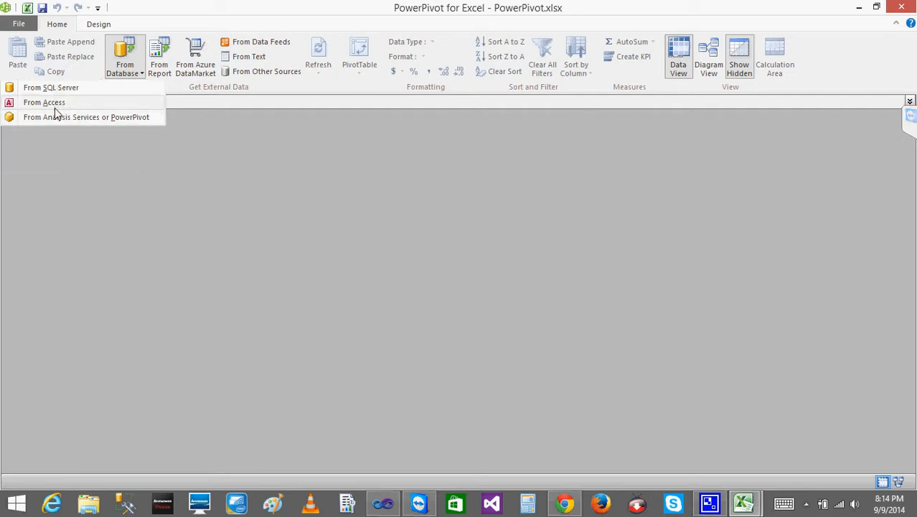
{"action": "left_click", "coordinate": [77, 87]}
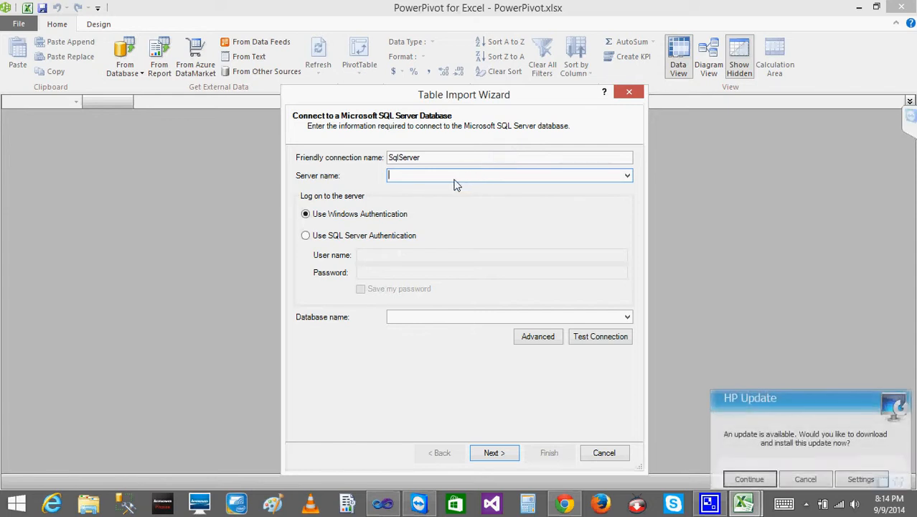
{"action": "type", "text": "."}
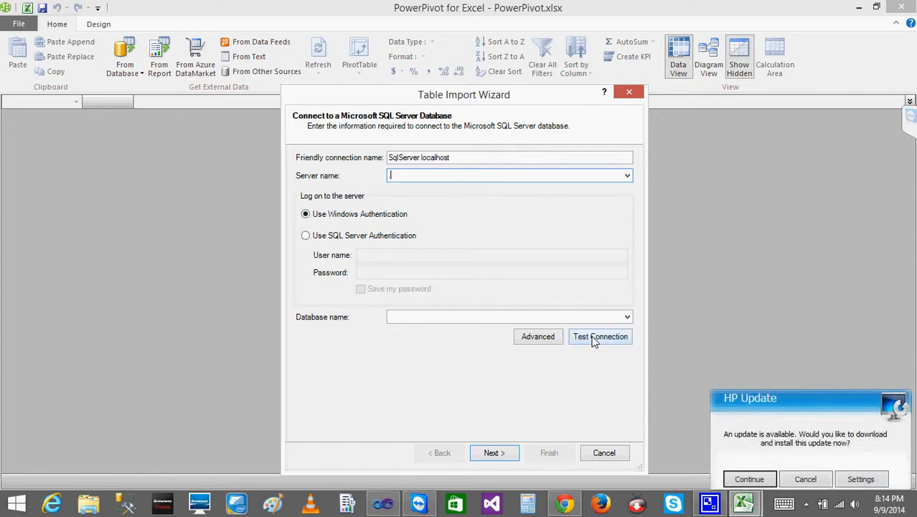
{"action": "left_click", "coordinate": [627, 318]}
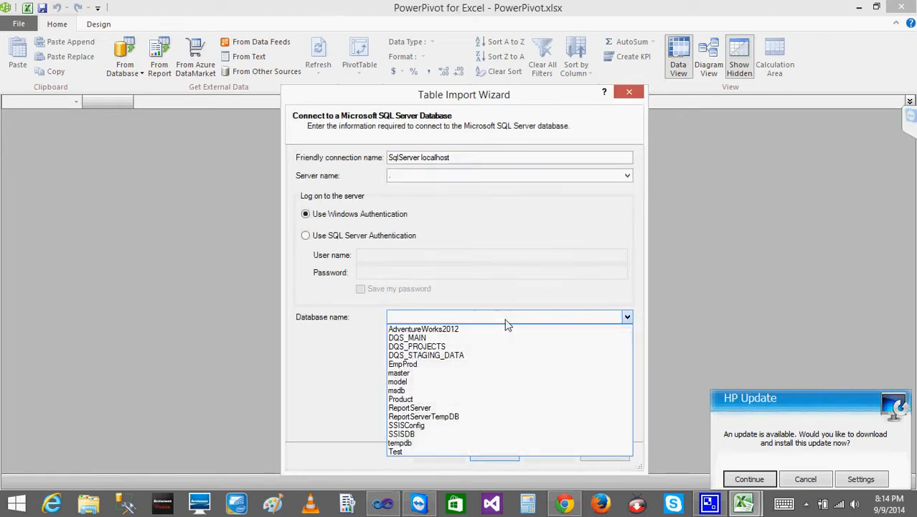
{"action": "left_click", "coordinate": [474, 324]}
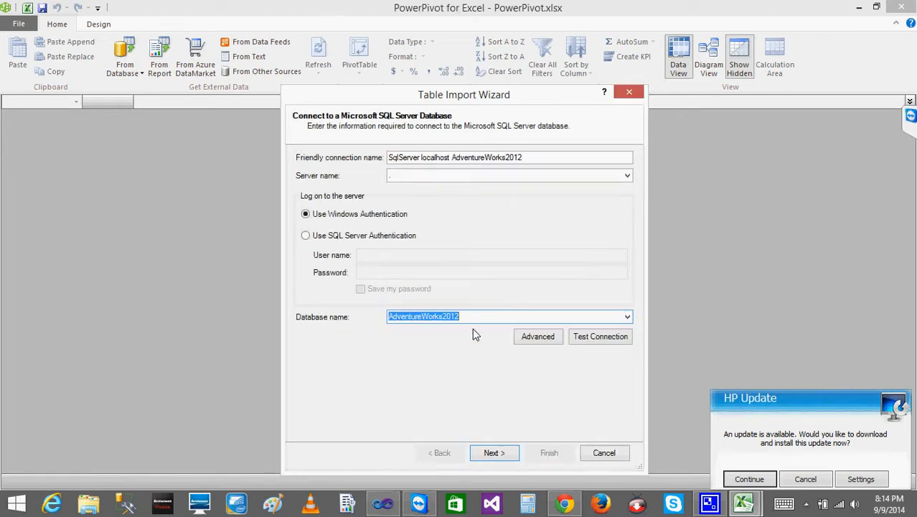
{"action": "left_click", "coordinate": [494, 454]}
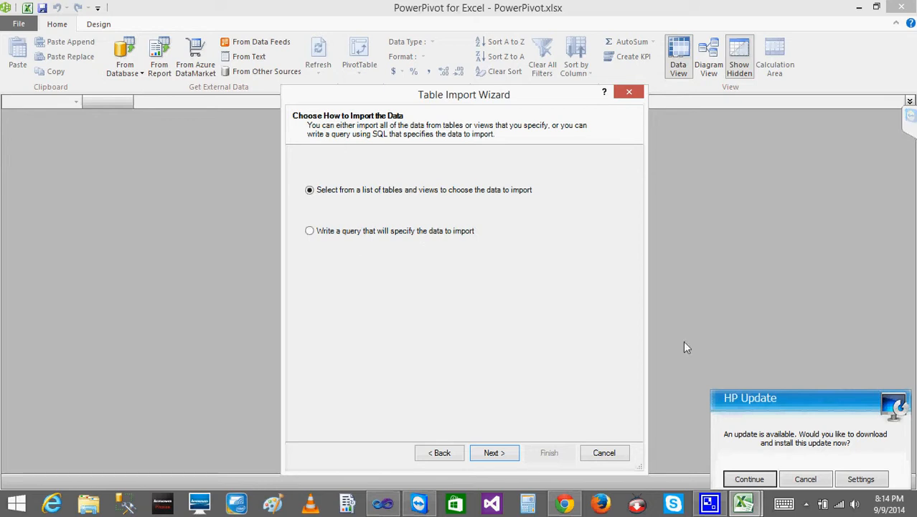
{"action": "left_click", "coordinate": [820, 481]}
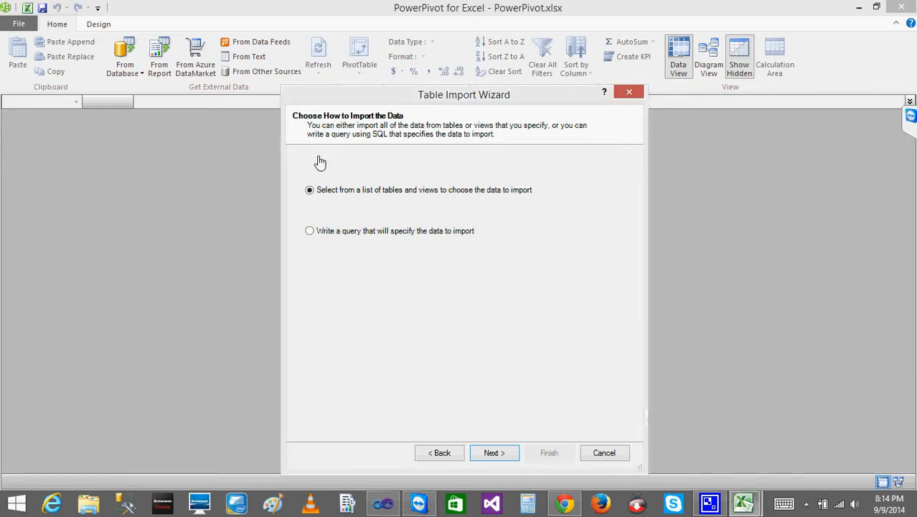
{"action": "left_click", "coordinate": [502, 453]}
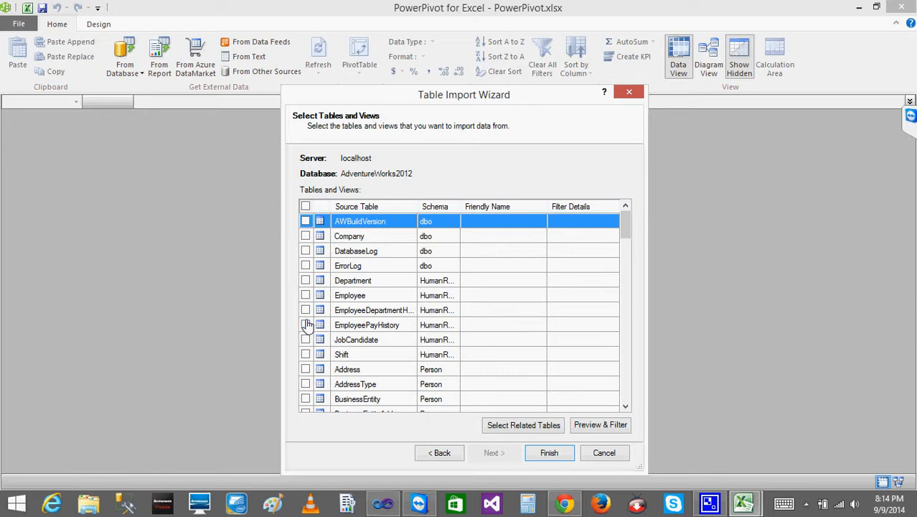
{"action": "left_click", "coordinate": [305, 236]}
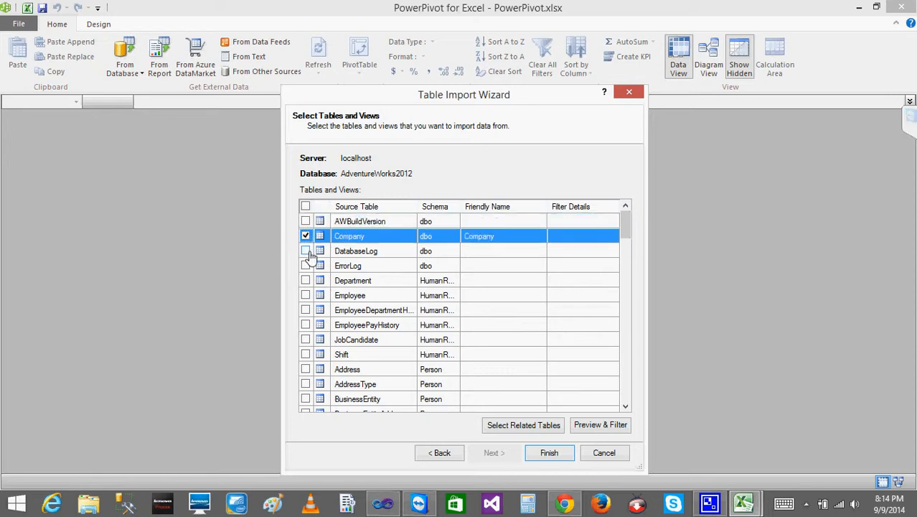
{"action": "left_click", "coordinate": [306, 250]}
{"action": "left_click", "coordinate": [306, 251]}
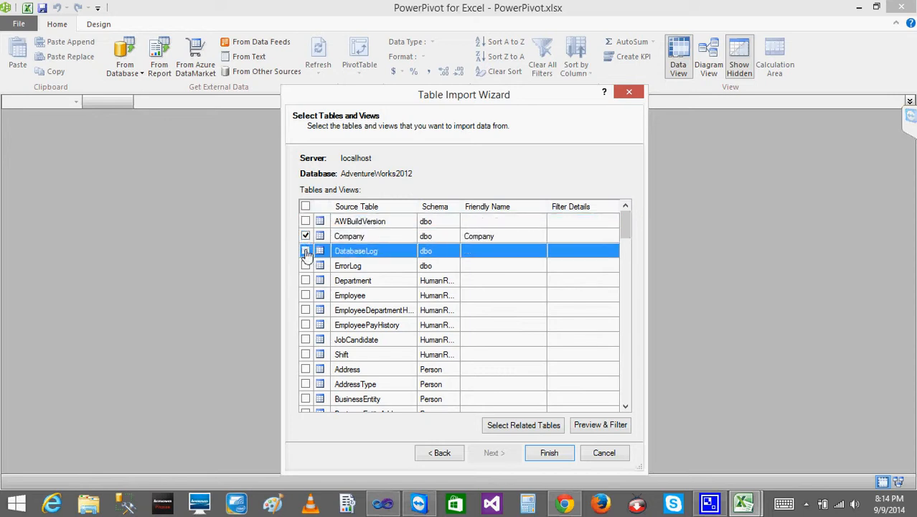
{"action": "left_click", "coordinate": [306, 236]}
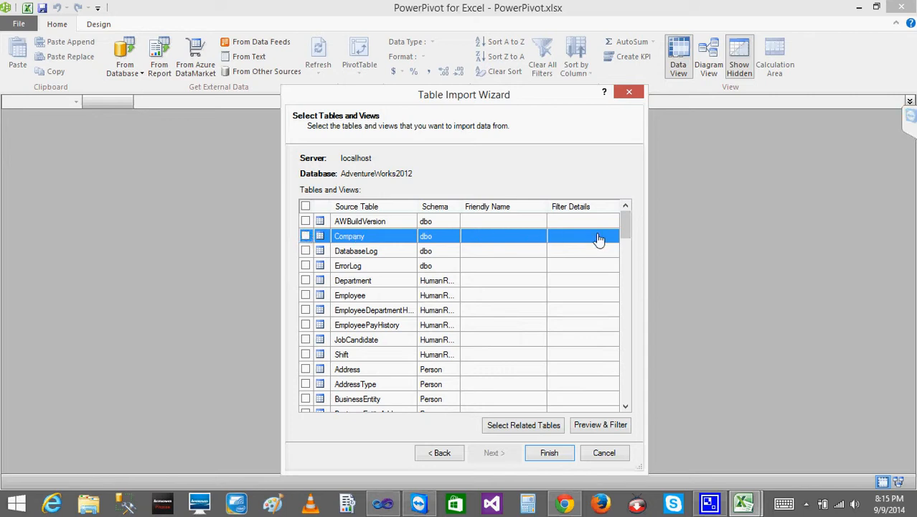
- Select the PurchaseOrderDetail table for import together with its related tables
{"action": "mouse_move", "coordinate": [626, 231]}
{"action": "left_mouse_down"}
{"action": "mouse_move", "coordinate": [626, 251]}
{"action": "mouse_move", "coordinate": [625, 224]}
{"action": "left_mouse_up"}
{"action": "left_click_drag", "start_coordinate": [626, 230], "coordinate": [623, 314]}
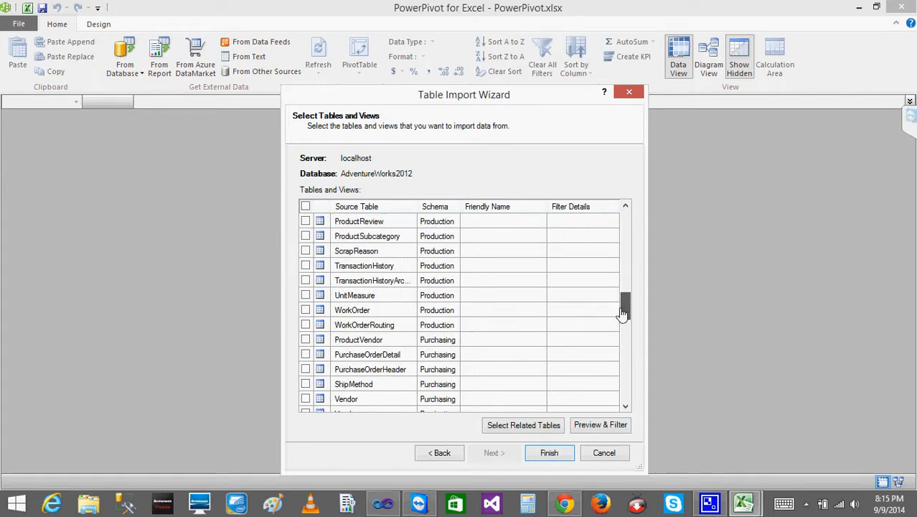
{"action": "left_click", "coordinate": [366, 355]}
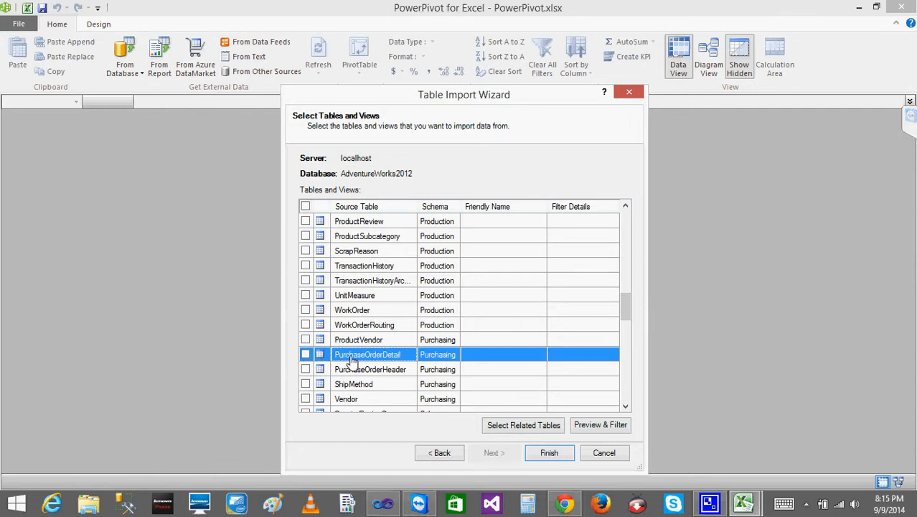
{"action": "left_click", "coordinate": [305, 355]}
{"action": "left_click", "coordinate": [540, 425]}
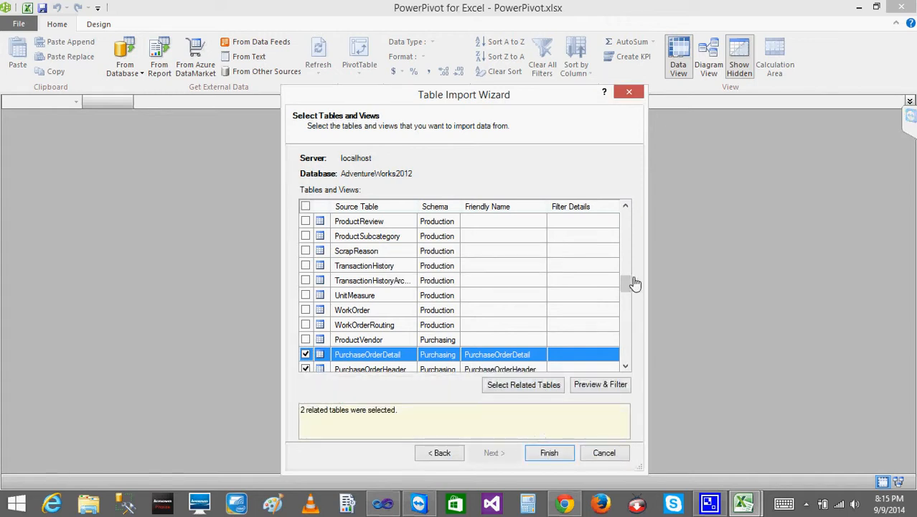
- Preview the PurchaseOrderDetail table, try excluding the PurchaseOrderDetailID and DueDate columns, and discard the column selections
{"action": "left_click_drag", "start_coordinate": [626, 285], "coordinate": [623, 219]}
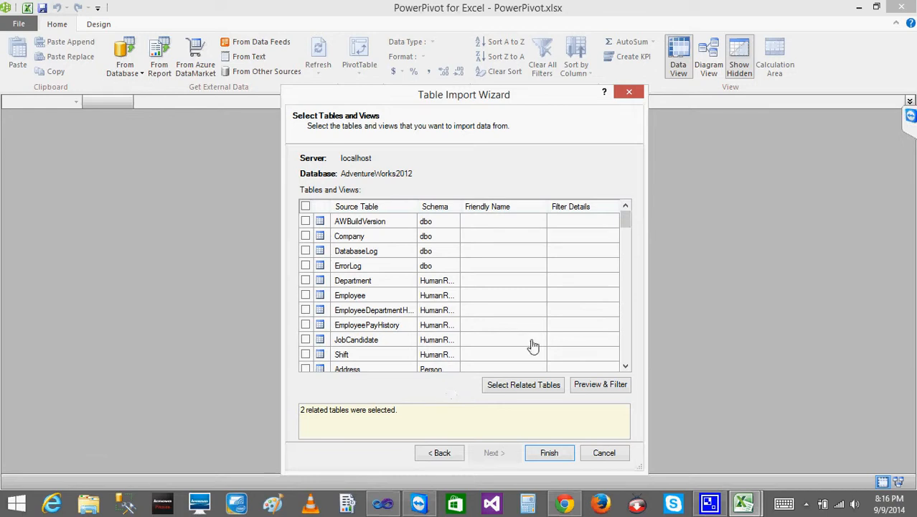
{"action": "left_click_drag", "start_coordinate": [627, 221], "coordinate": [628, 264]}
{"action": "left_click", "coordinate": [604, 390]}
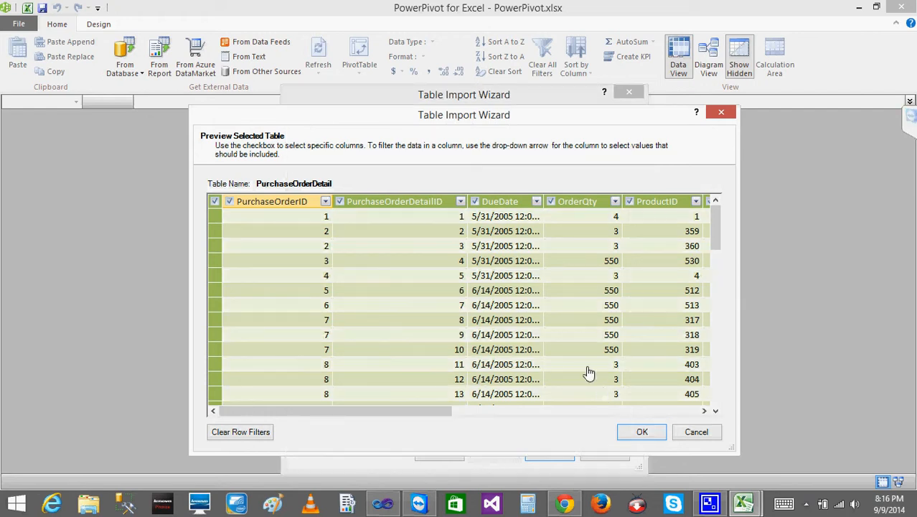
{"action": "left_click_drag", "start_coordinate": [717, 234], "coordinate": [718, 201]}
{"action": "left_click", "coordinate": [340, 202]}
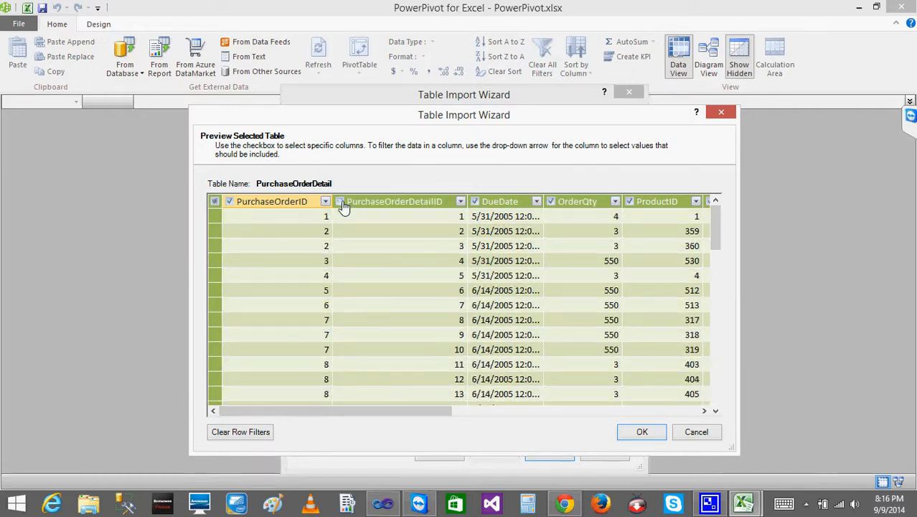
{"action": "left_click", "coordinate": [475, 201]}
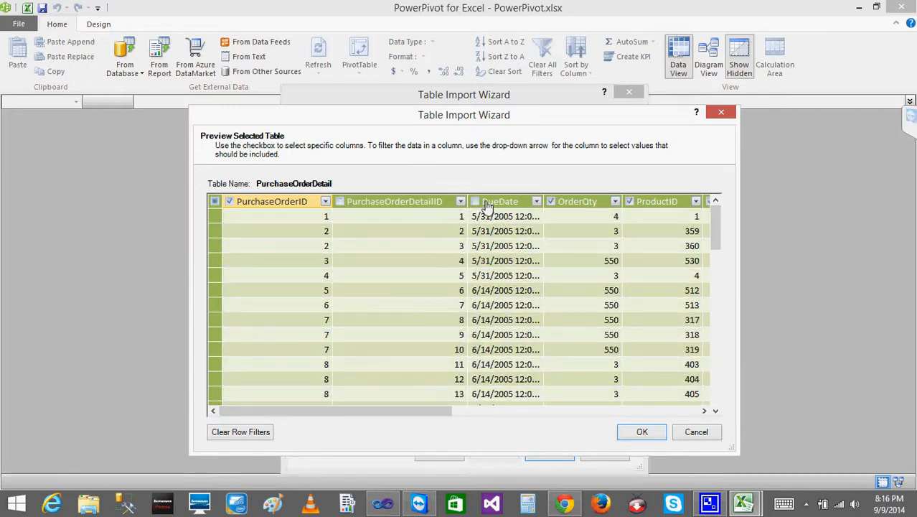
{"action": "left_click", "coordinate": [557, 205]}
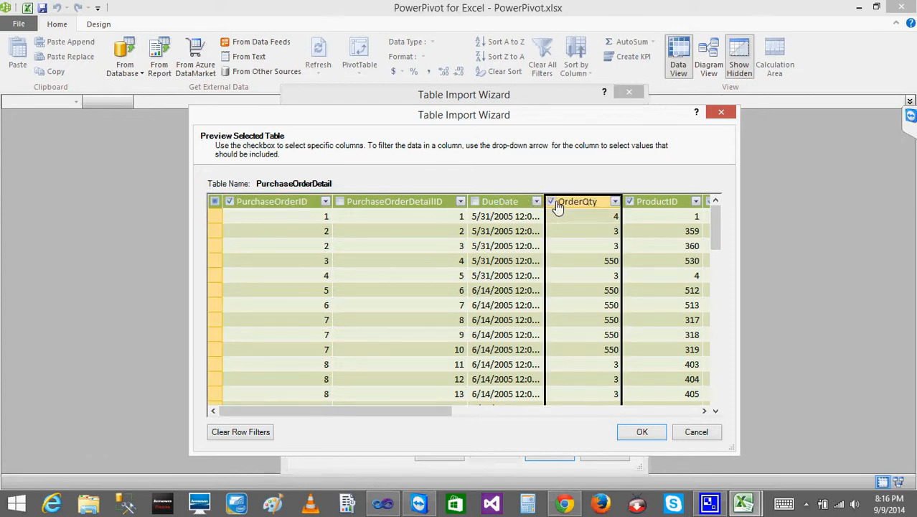
{"action": "left_click", "coordinate": [697, 433]}
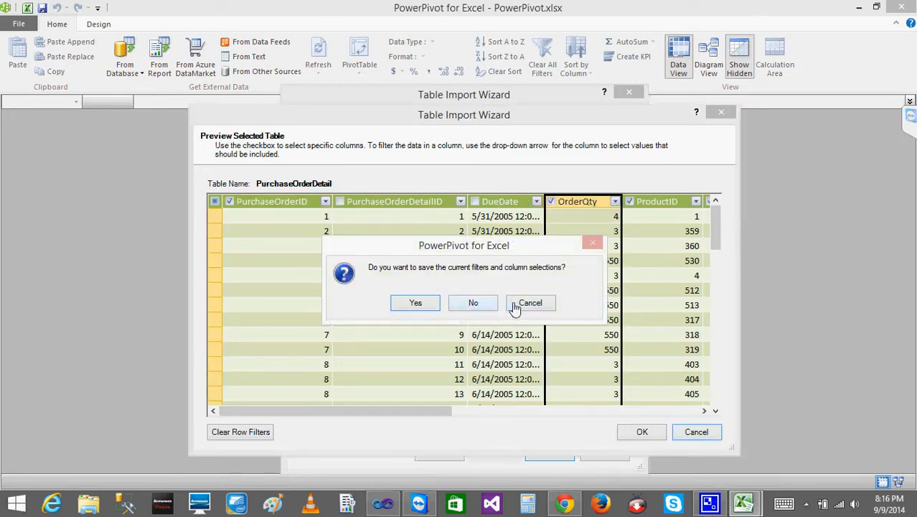
{"action": "left_click", "coordinate": [480, 306]}
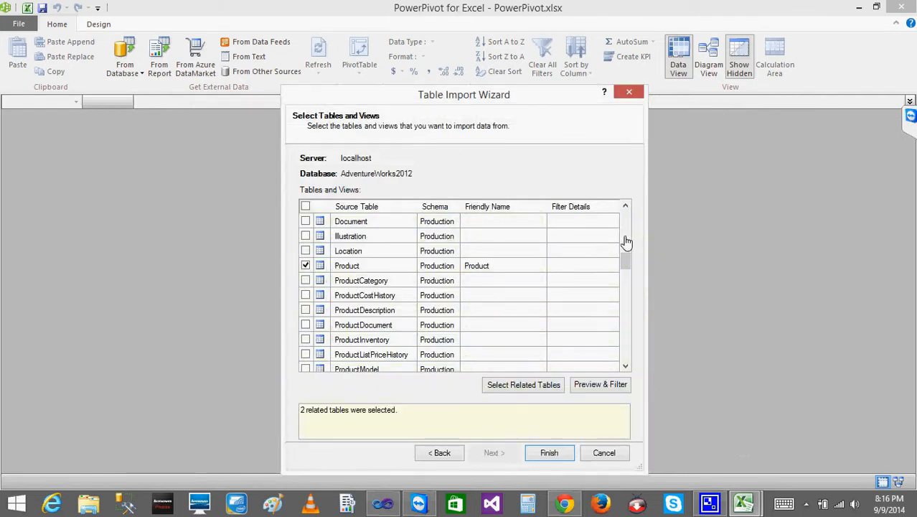
- Preview the columns and rows of the PurchaseOrderHeader table and close the preview
{"action": "left_click_drag", "start_coordinate": [627, 263], "coordinate": [626, 298]}
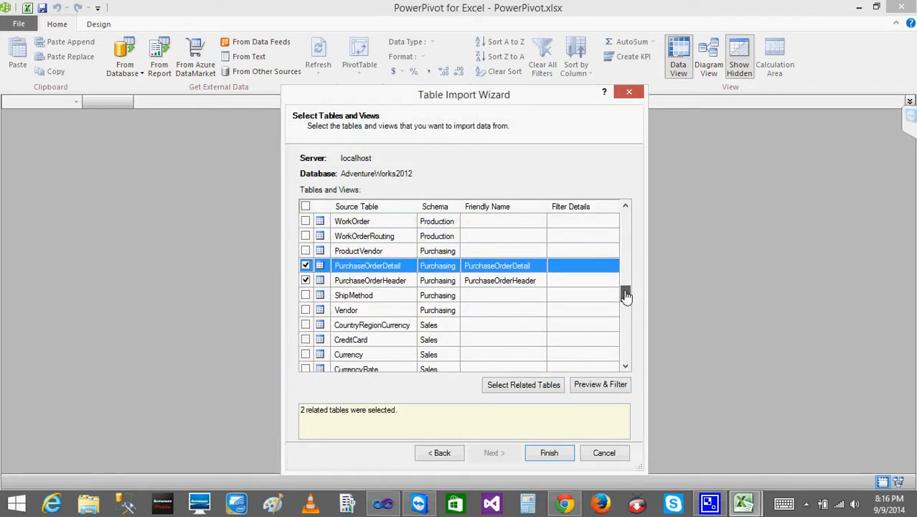
{"action": "left_click", "coordinate": [364, 286]}
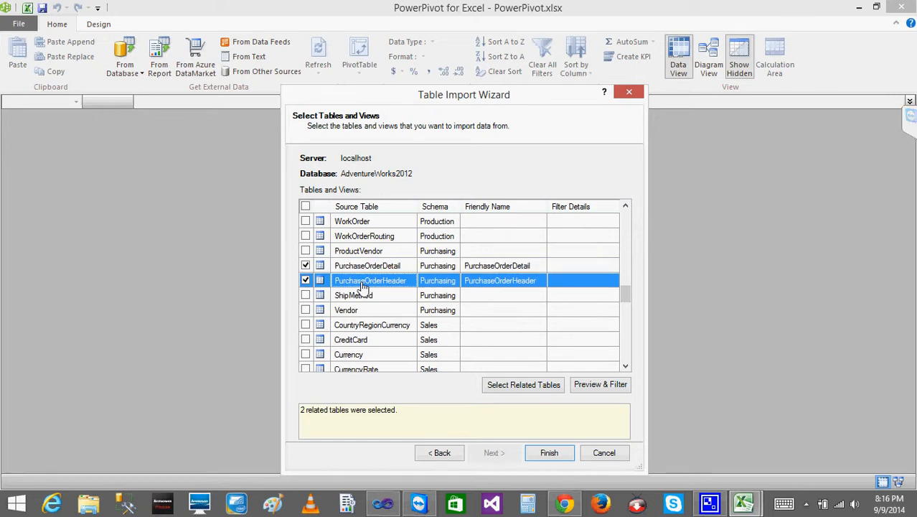
{"action": "left_click", "coordinate": [601, 388]}
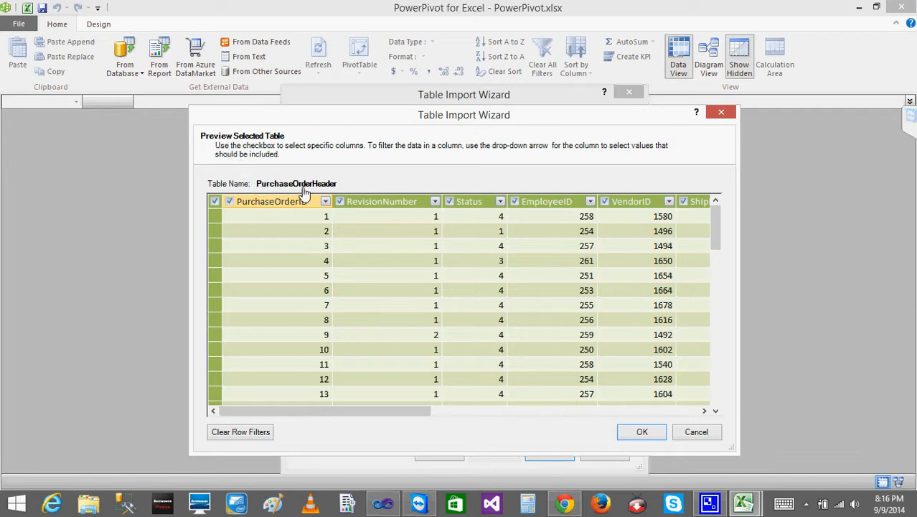
{"action": "left_click_drag", "start_coordinate": [514, 119], "coordinate": [463, 18]}
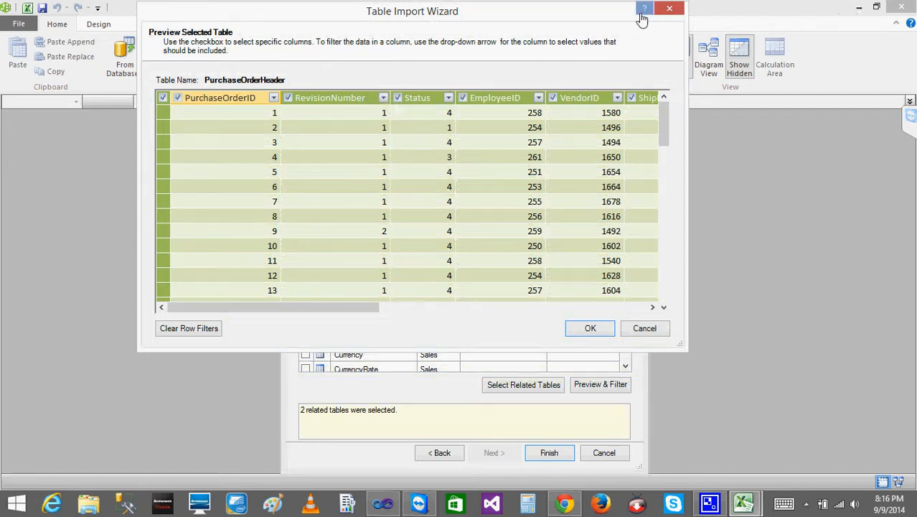
{"action": "left_click", "coordinate": [671, 10]}
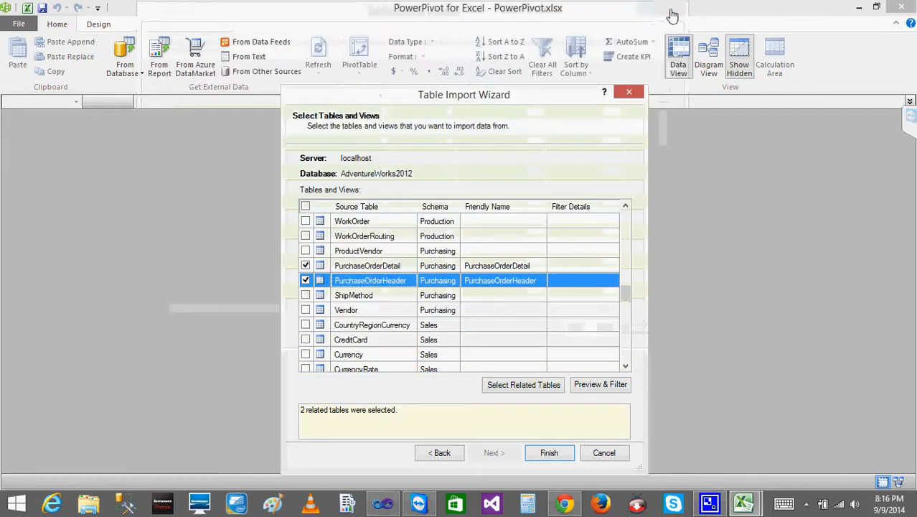
- Import the selected Product, PurchaseOrderDetail and PurchaseOrderHeader tables, close the wizard and display the PurchaseOrderDetail table
{"action": "left_click", "coordinate": [374, 270]}
{"action": "mouse_move", "coordinate": [629, 300]}
{"action": "left_mouse_down"}
{"action": "mouse_move", "coordinate": [627, 280]}
{"action": "mouse_move", "coordinate": [626, 301]}
{"action": "left_mouse_up"}
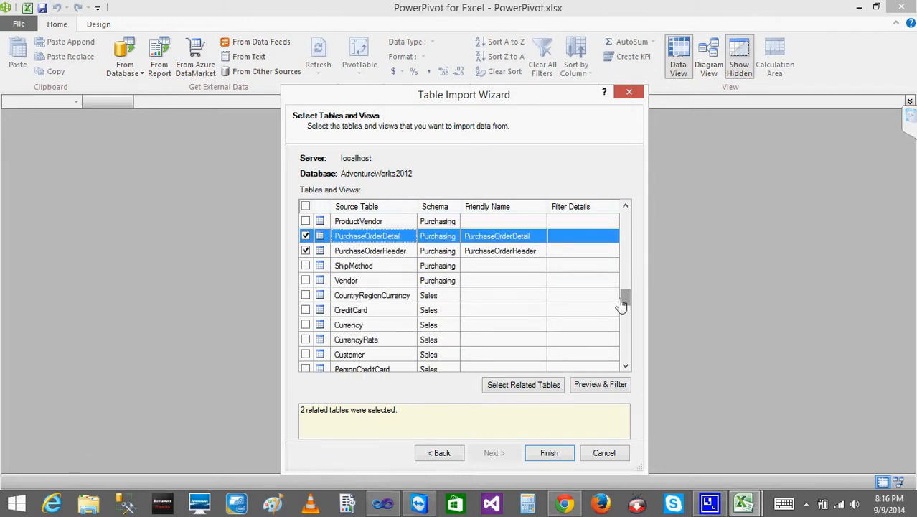
{"action": "left_click", "coordinate": [550, 454]}
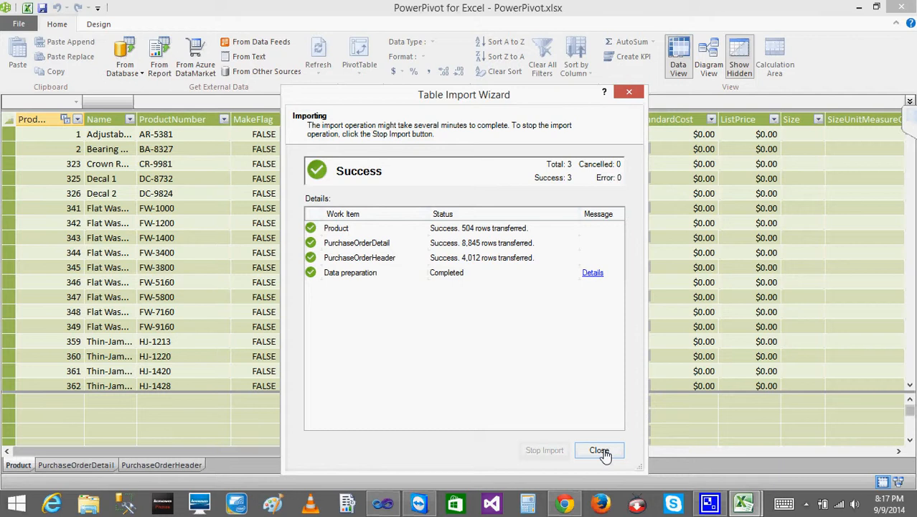
{"action": "left_click", "coordinate": [599, 450]}
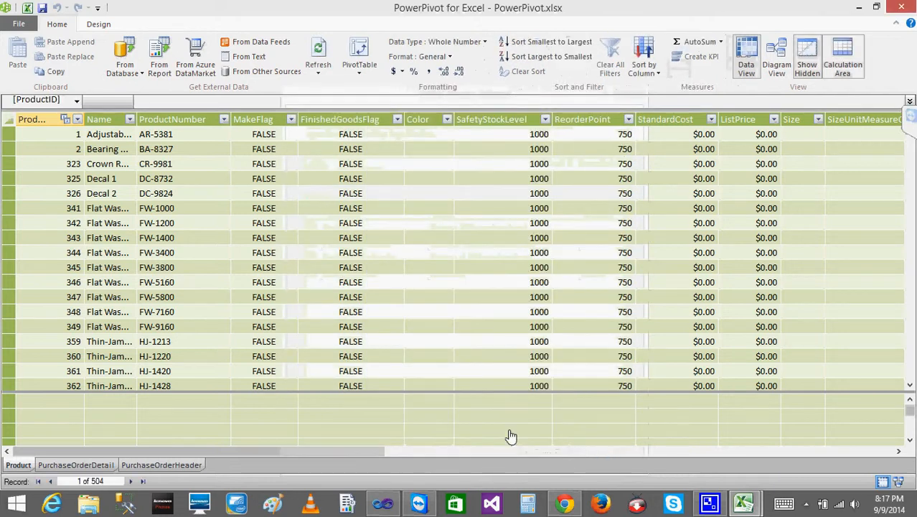
{"action": "left_click", "coordinate": [72, 466]}
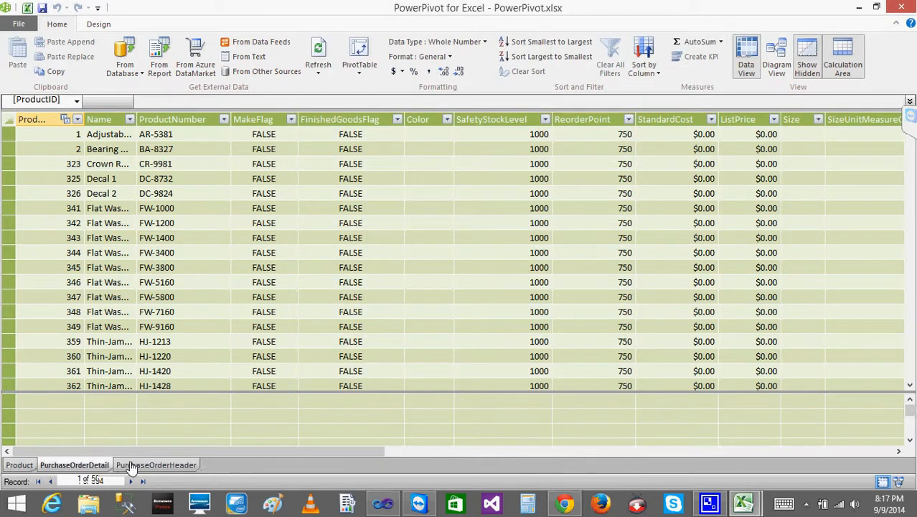
- Look through the imported Product, PurchaseOrderDetail and PurchaseOrderHeader tables one after another
{"action": "left_click", "coordinate": [144, 465]}
{"action": "left_click", "coordinate": [21, 466]}
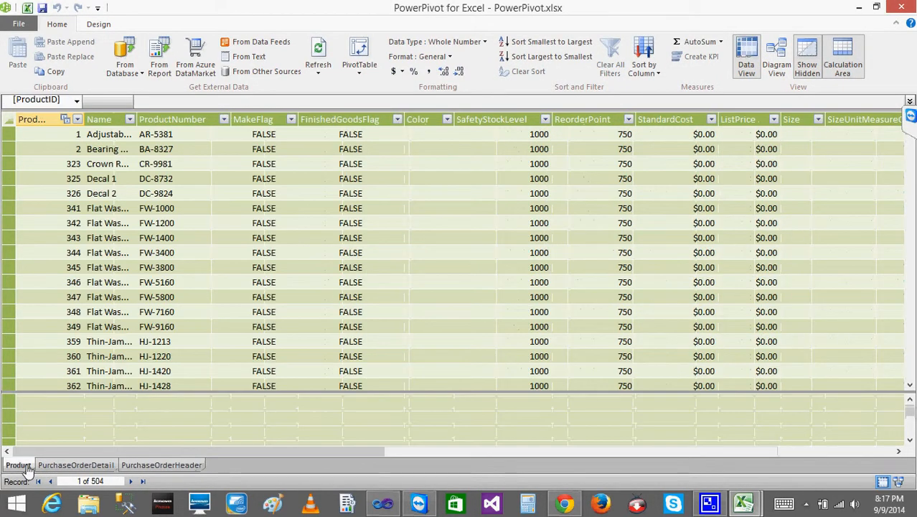
{"action": "left_click", "coordinate": [72, 464]}
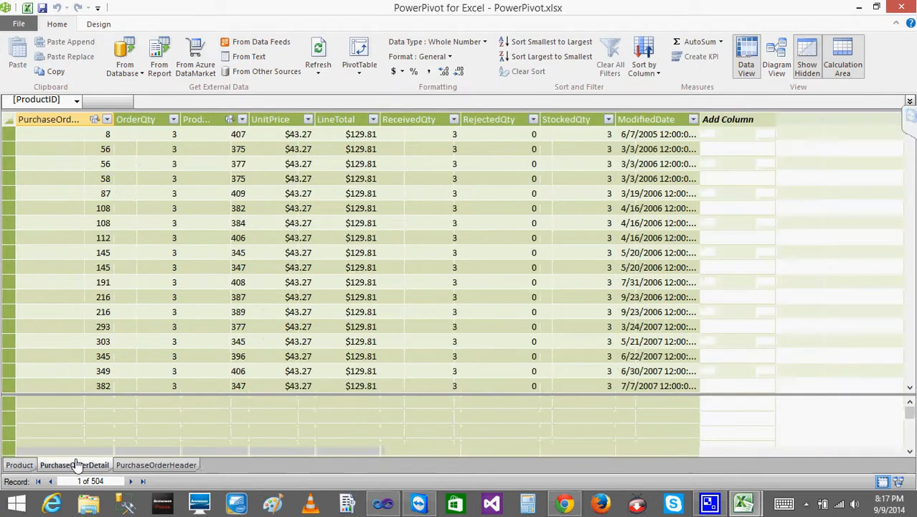
{"action": "left_click", "coordinate": [157, 467]}
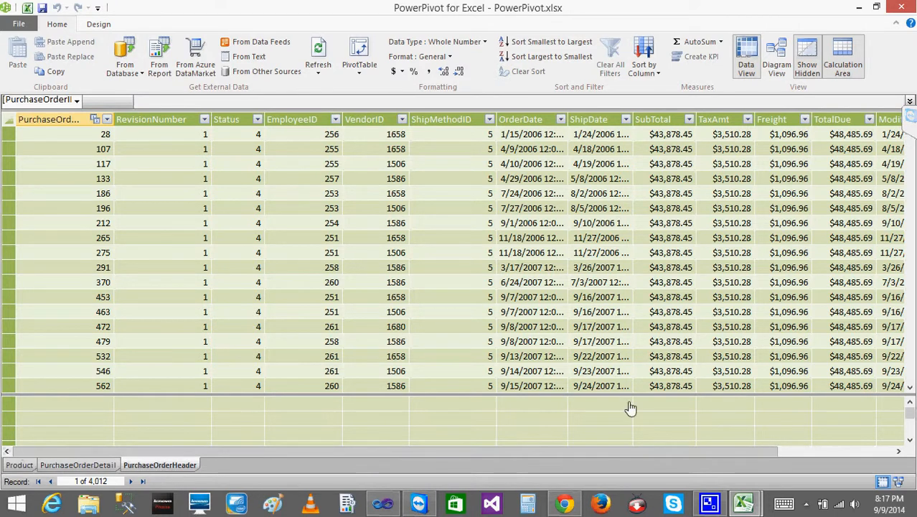
- Show the data model as a diagram and arrange the PurchaseOrderDetail and PurchaseOrderHeader tables in a row beside Product
{"action": "mouse_move", "coordinate": [903, 489]}
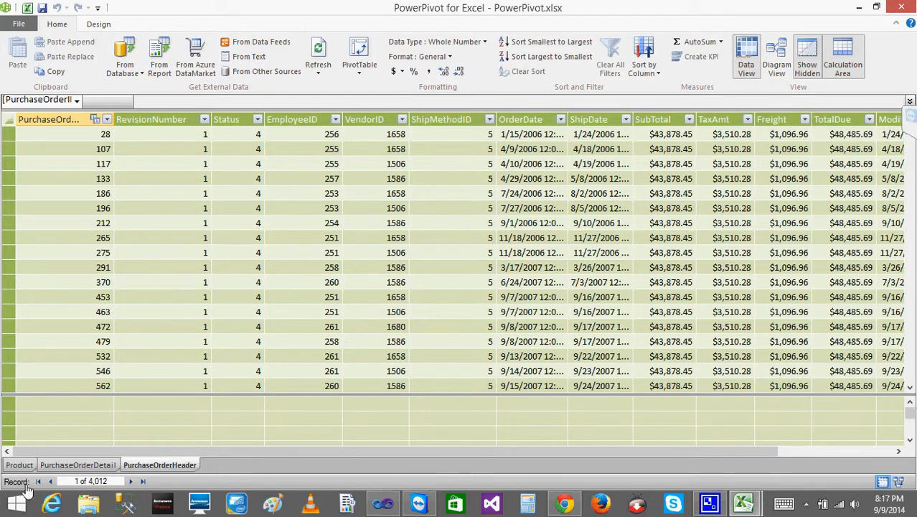
{"action": "left_click", "coordinate": [900, 484]}
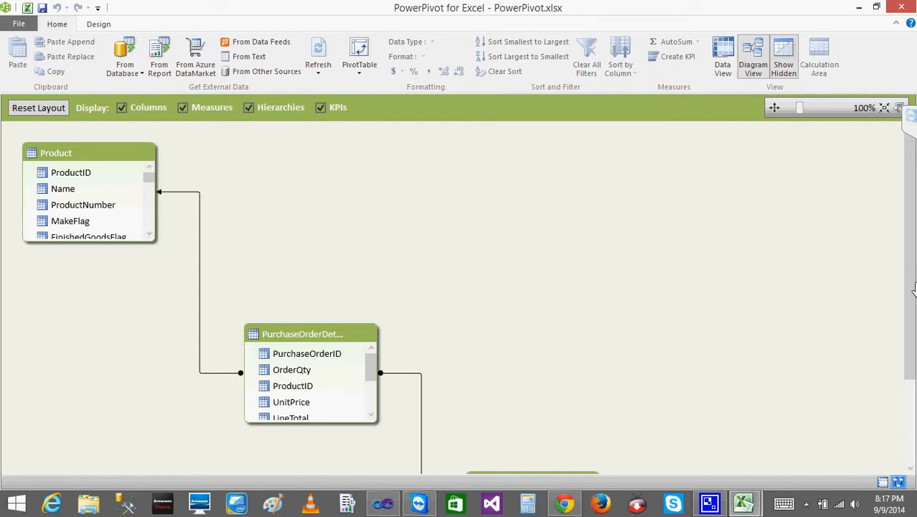
{"action": "left_click_drag", "start_coordinate": [318, 331], "coordinate": [296, 207]}
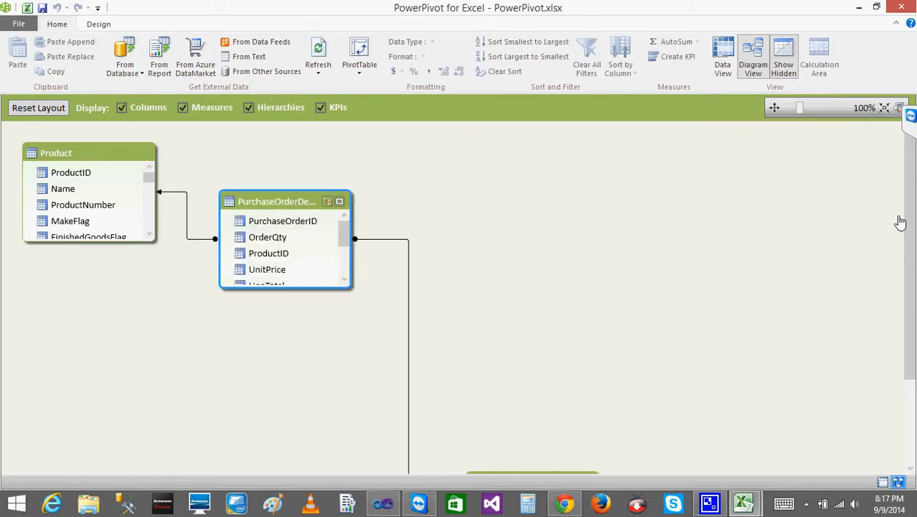
{"action": "left_click_drag", "start_coordinate": [909, 234], "coordinate": [909, 311]}
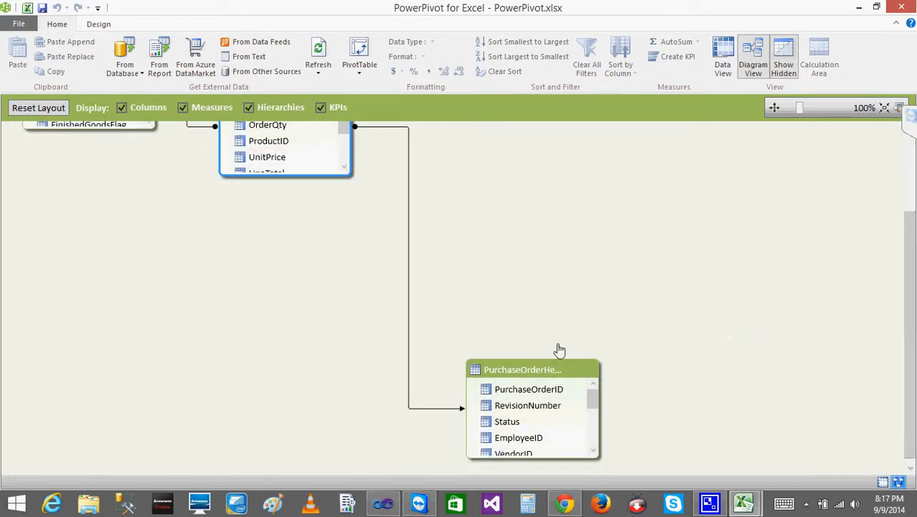
{"action": "left_click_drag", "start_coordinate": [499, 377], "coordinate": [430, 132]}
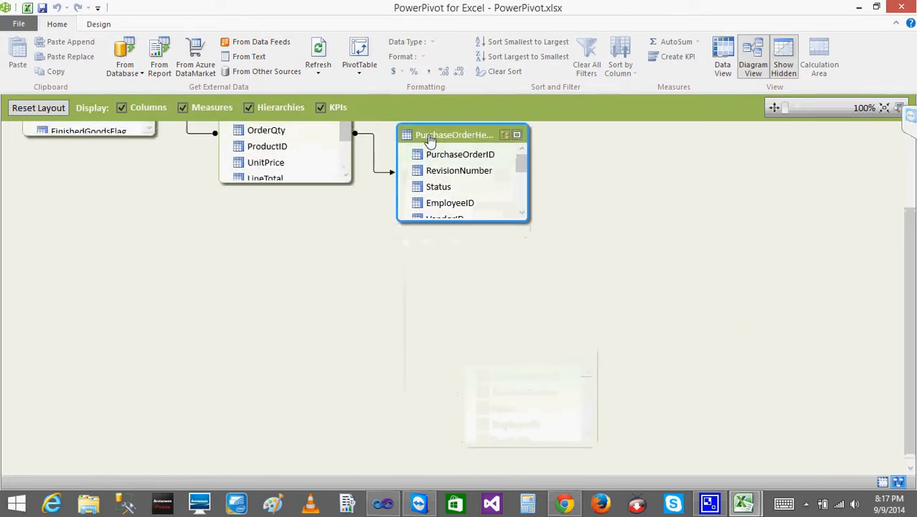
- Enlarge the PurchaseOrderDetail, PurchaseOrderHeader and Product table boxes downward in the diagram to show more of their columns
{"action": "left_click_drag", "start_coordinate": [299, 292], "coordinate": [304, 403]}
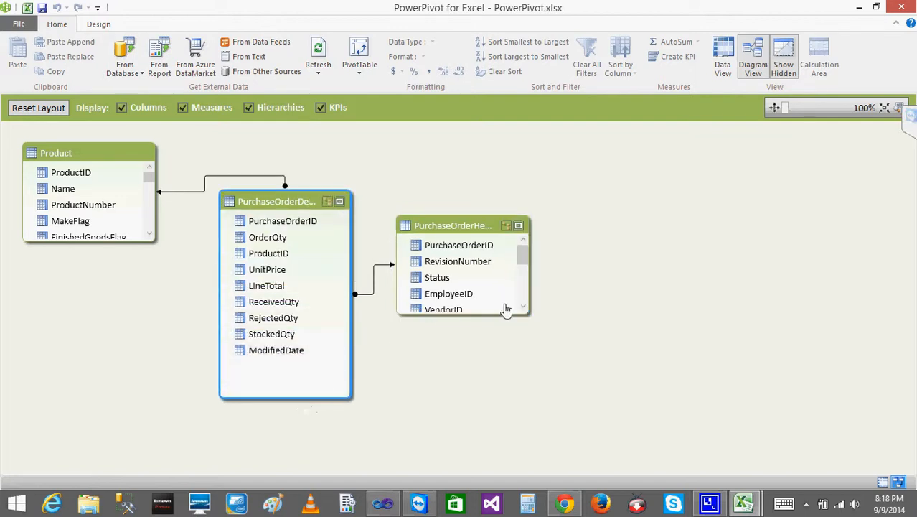
{"action": "left_click_drag", "start_coordinate": [504, 320], "coordinate": [495, 388]}
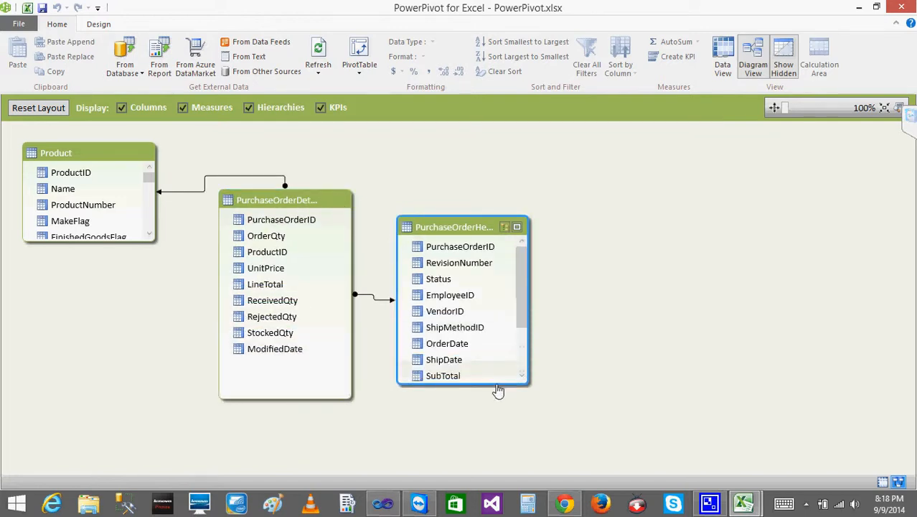
{"action": "left_click_drag", "start_coordinate": [61, 247], "coordinate": [73, 410]}
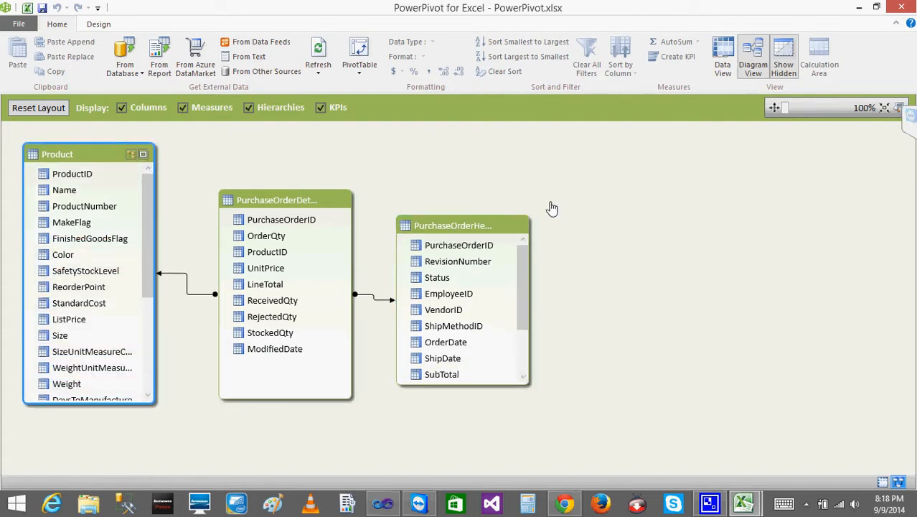
- Create a PivotTable from the data model on a new worksheet and look over the PurchaseOrderHeader fields
{"action": "left_click", "coordinate": [354, 50]}
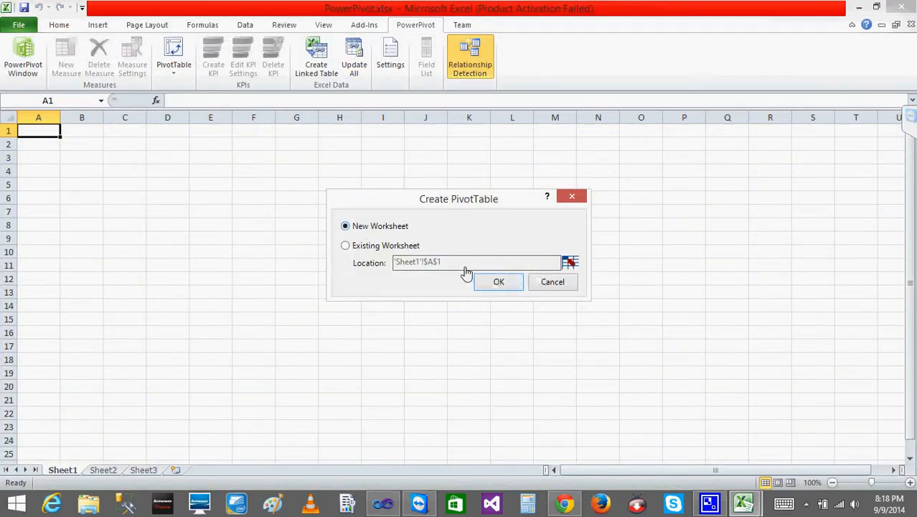
{"action": "left_click", "coordinate": [499, 283]}
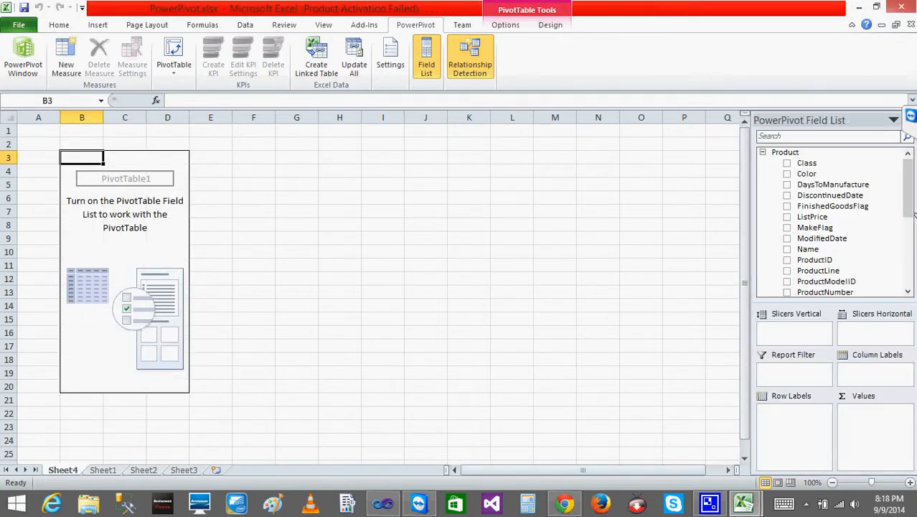
{"action": "left_click", "coordinate": [764, 153]}
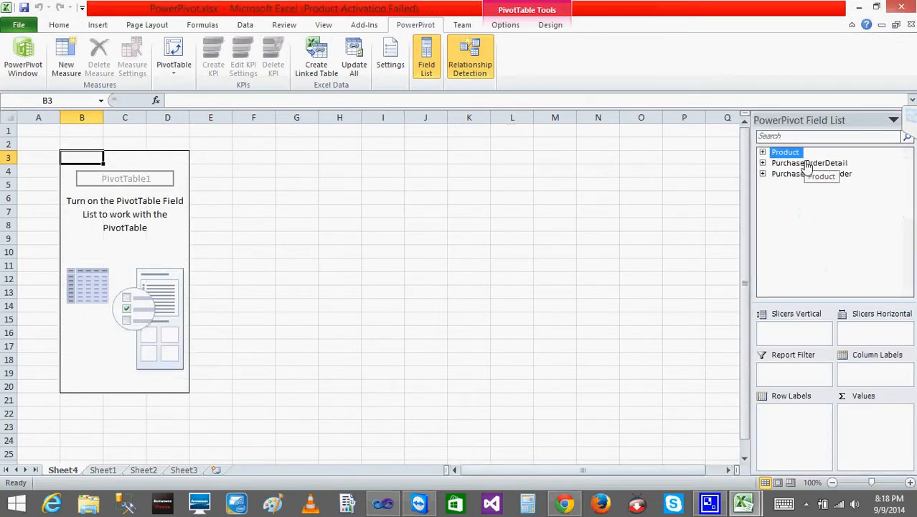
{"action": "left_click", "coordinate": [763, 174]}
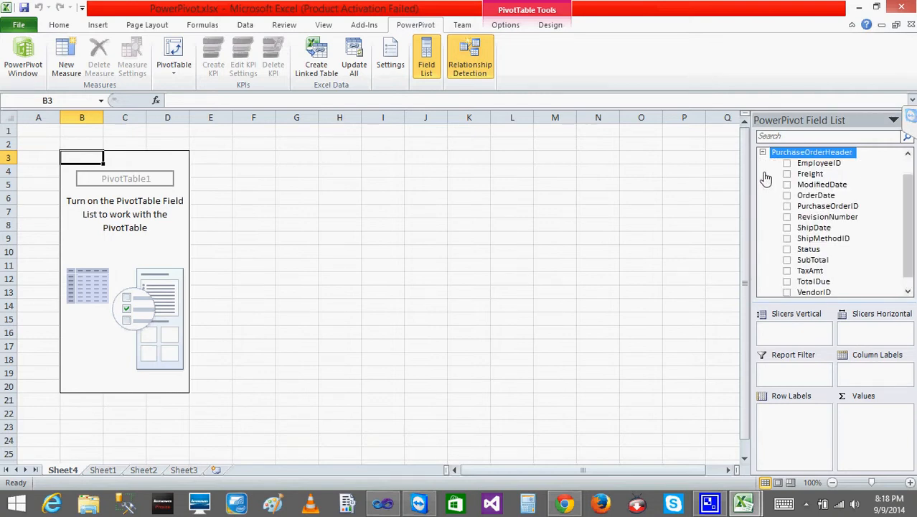
{"action": "left_click", "coordinate": [764, 153]}
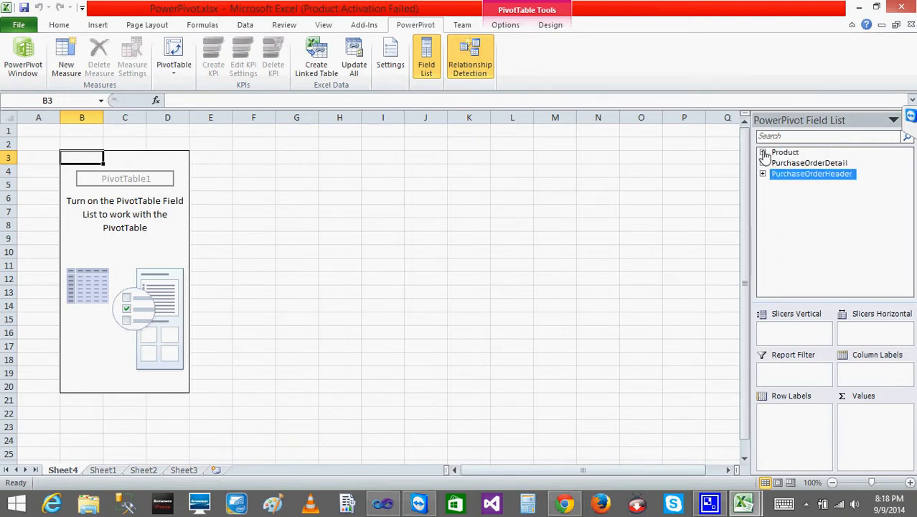
- Add Color from the Product table as row labels and UnitPrice from PurchaseOrderDetail as summed values
{"action": "left_click", "coordinate": [764, 154]}
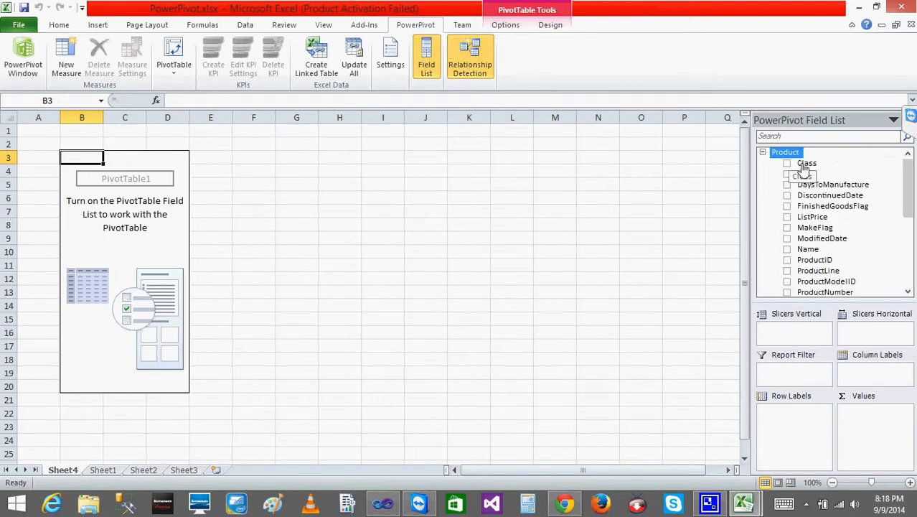
{"action": "left_click", "coordinate": [787, 174]}
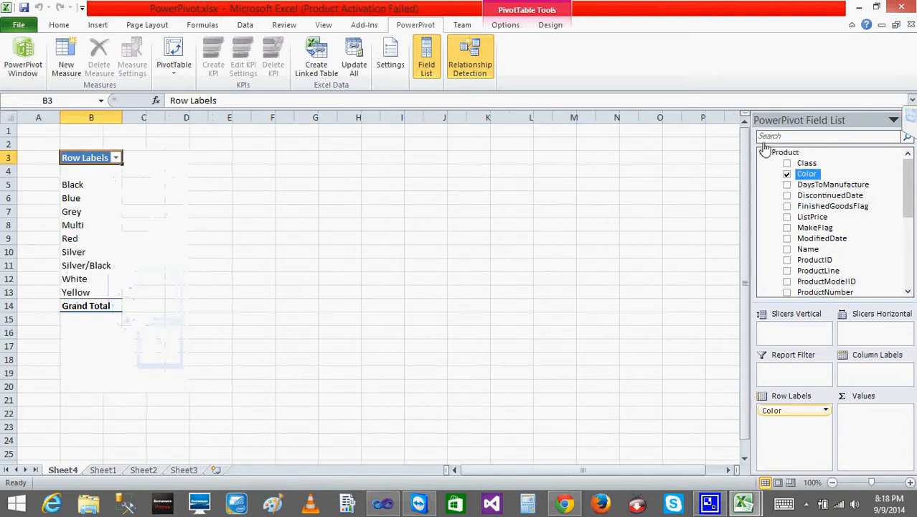
{"action": "left_click", "coordinate": [763, 154]}
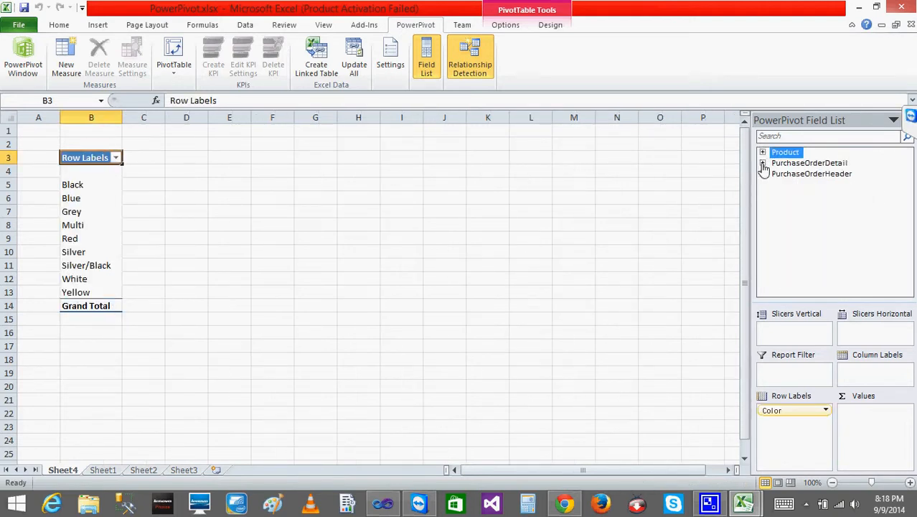
{"action": "left_click", "coordinate": [763, 163]}
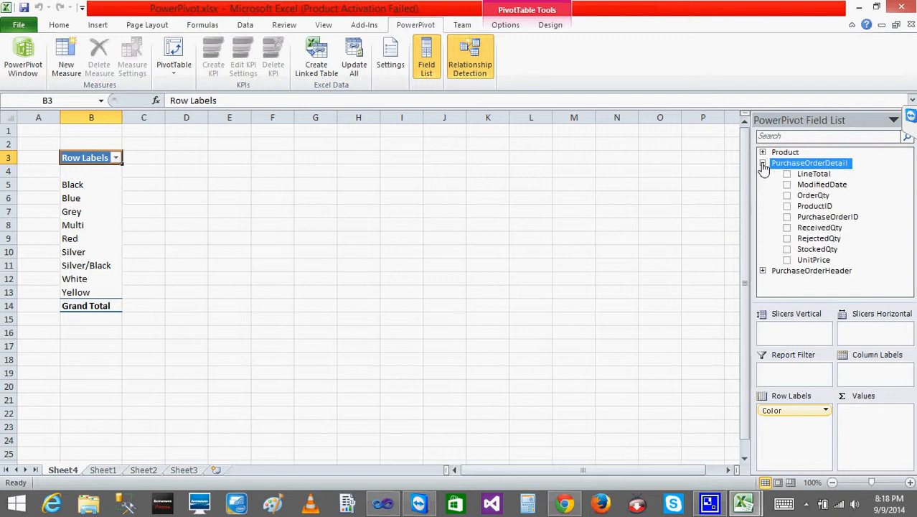
{"action": "left_click", "coordinate": [787, 260]}
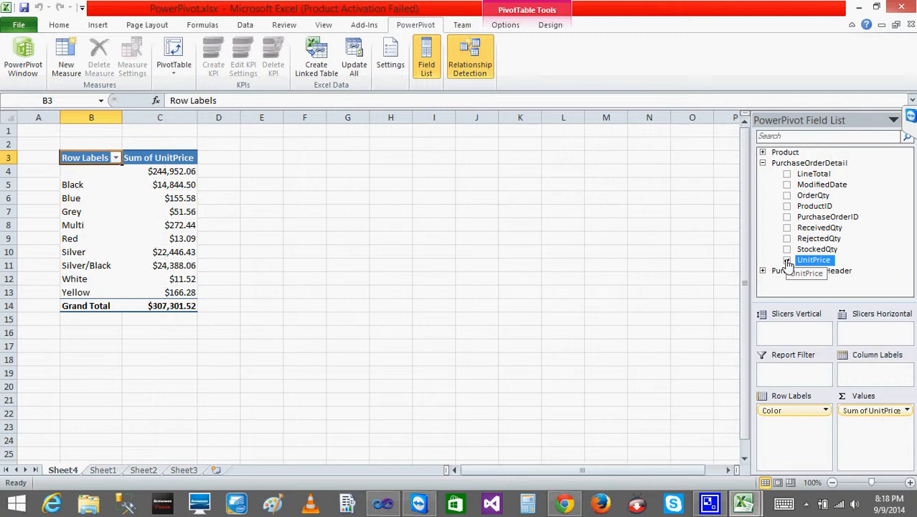
- Examine the PivotTable's UnitPrice sums for the blank color row and the Black row
{"action": "left_click", "coordinate": [171, 186]}
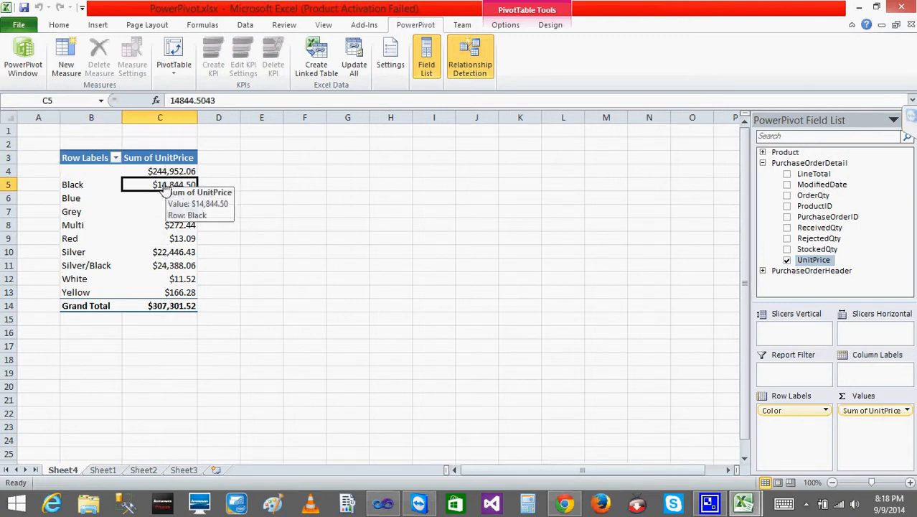
{"action": "left_click", "coordinate": [86, 201]}
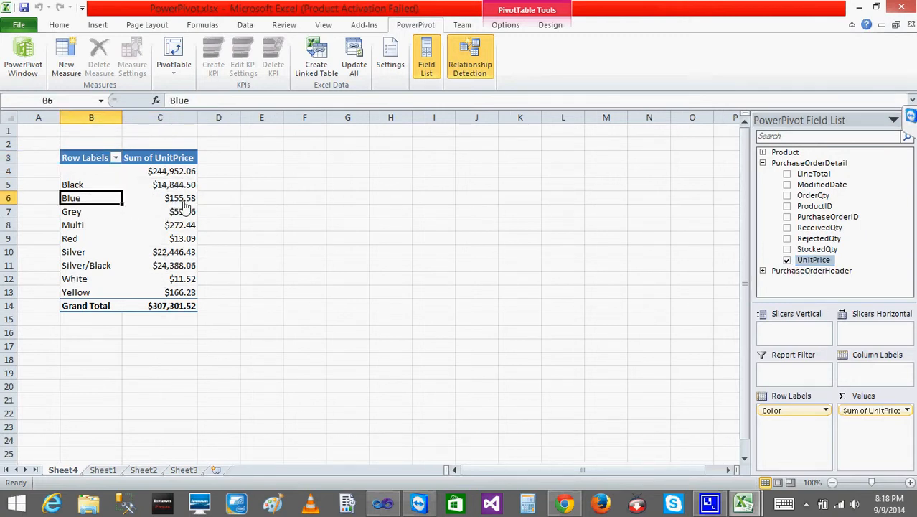
{"action": "left_click", "coordinate": [88, 172]}
{"action": "left_click", "coordinate": [165, 174]}
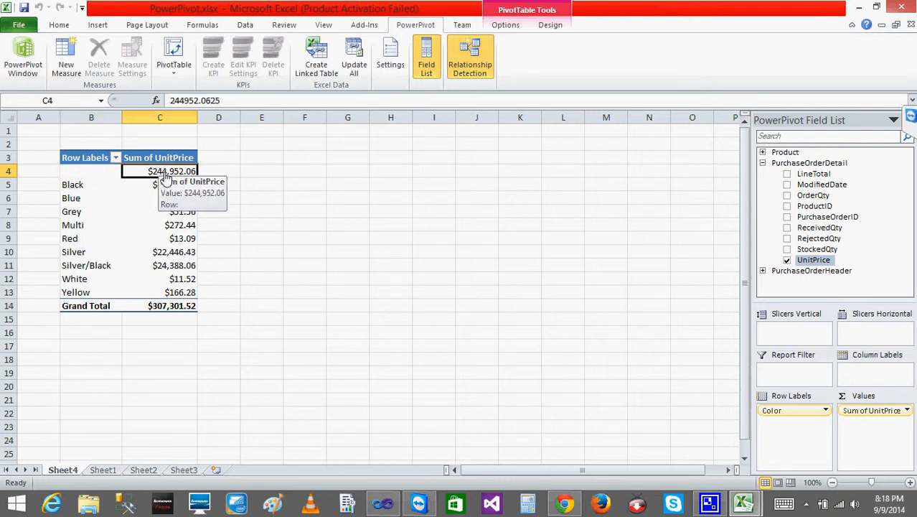
{"action": "left_click", "coordinate": [93, 175]}
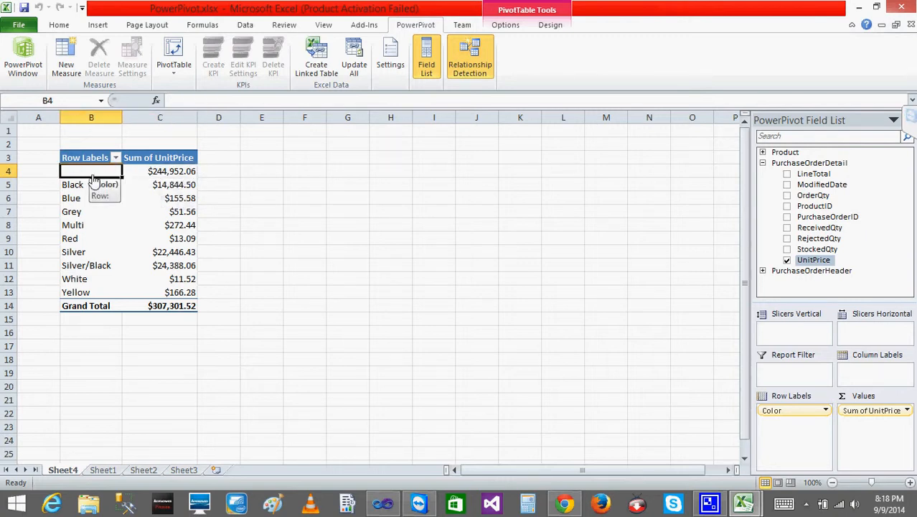
{"action": "left_click", "coordinate": [166, 176]}
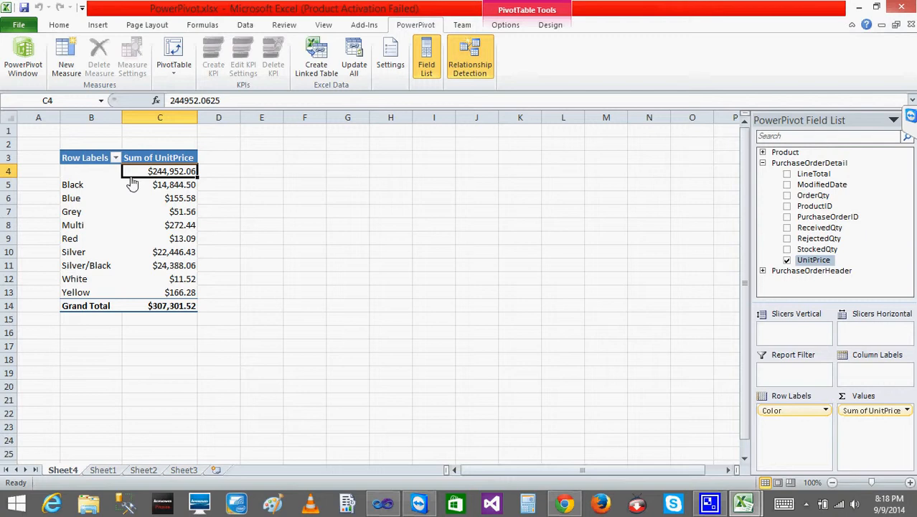
{"action": "left_click", "coordinate": [77, 188]}
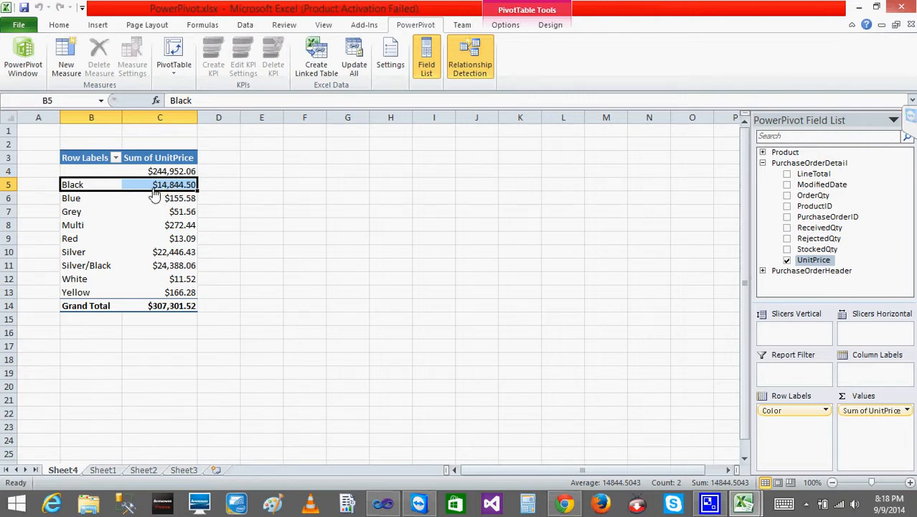
- Place the Product table's Weight field in the row labels below Color instead of in the values
{"action": "left_click", "coordinate": [763, 164]}
{"action": "left_click", "coordinate": [764, 153]}
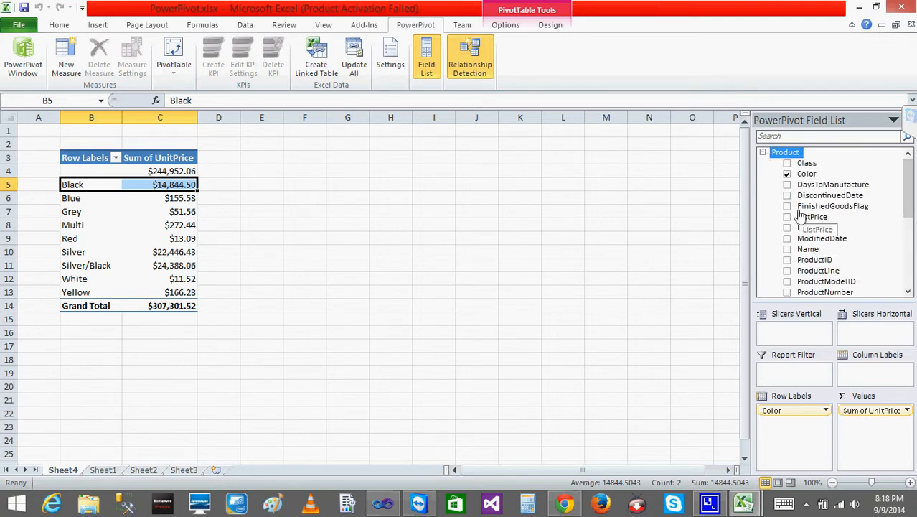
{"action": "left_click_drag", "start_coordinate": [905, 201], "coordinate": [911, 255]}
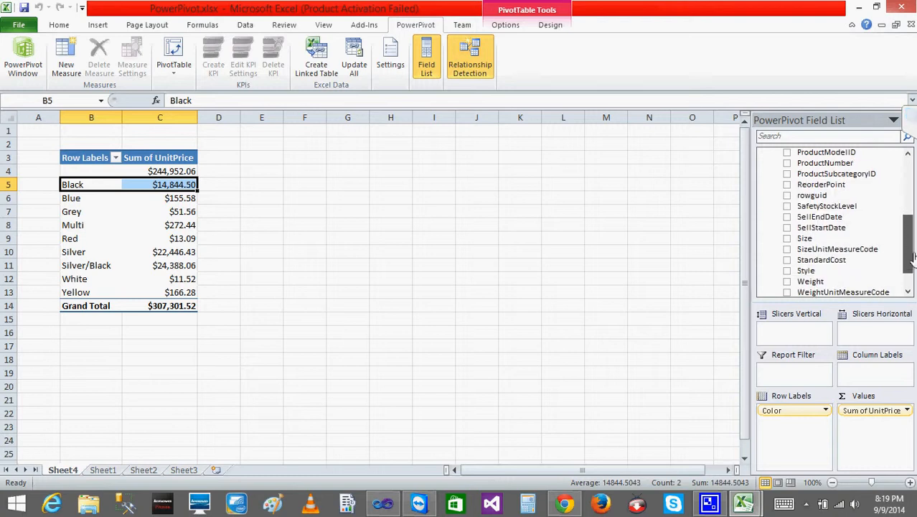
{"action": "left_click", "coordinate": [788, 282]}
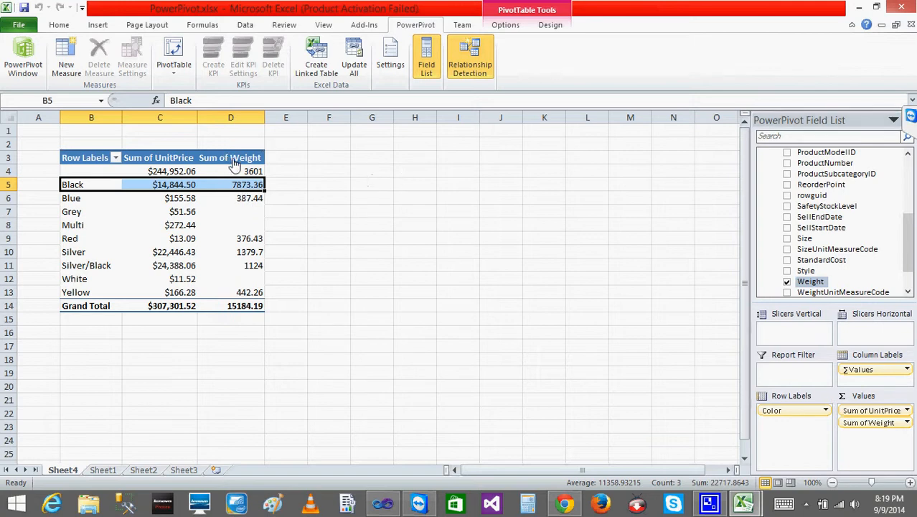
{"action": "left_click", "coordinate": [787, 283]}
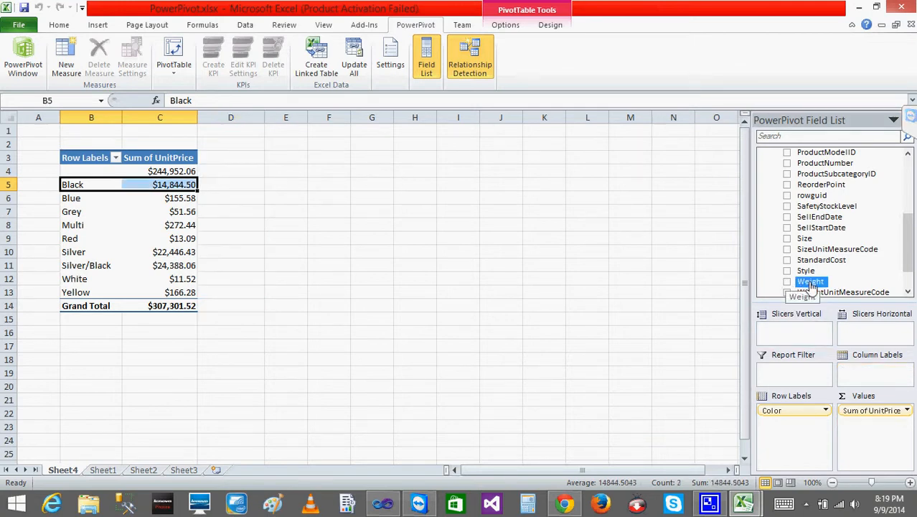
{"action": "left_click_drag", "start_coordinate": [811, 287], "coordinate": [770, 446]}
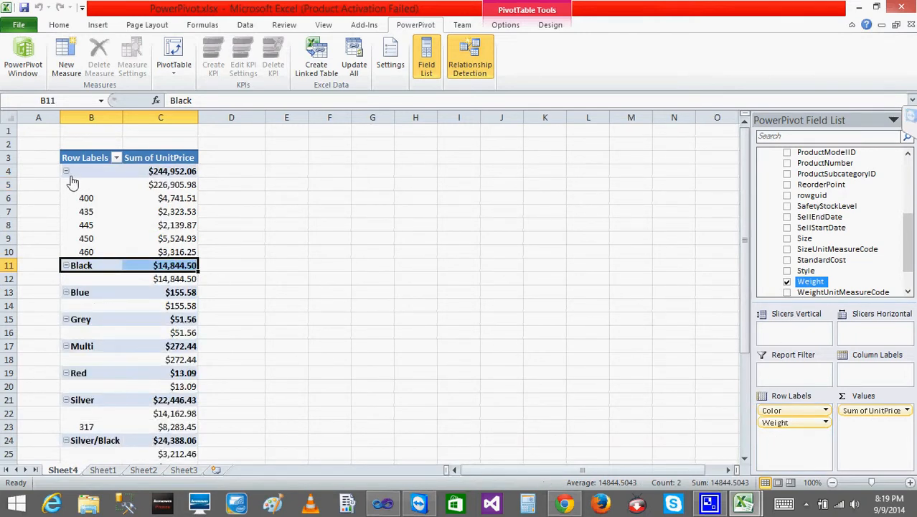
- Collapse the blank, Black, Grey and Silver/Black color groups in the PivotTable's row labels
{"action": "left_click", "coordinate": [66, 174]}
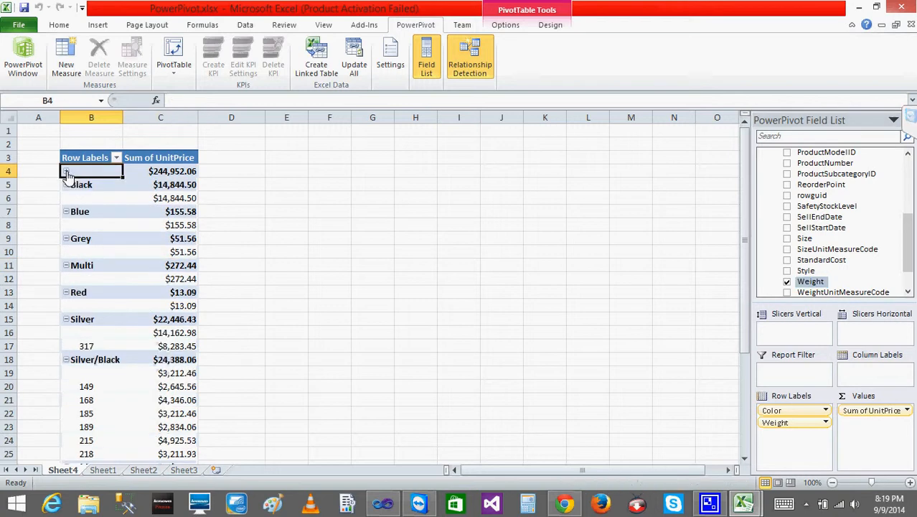
{"action": "left_click", "coordinate": [66, 186]}
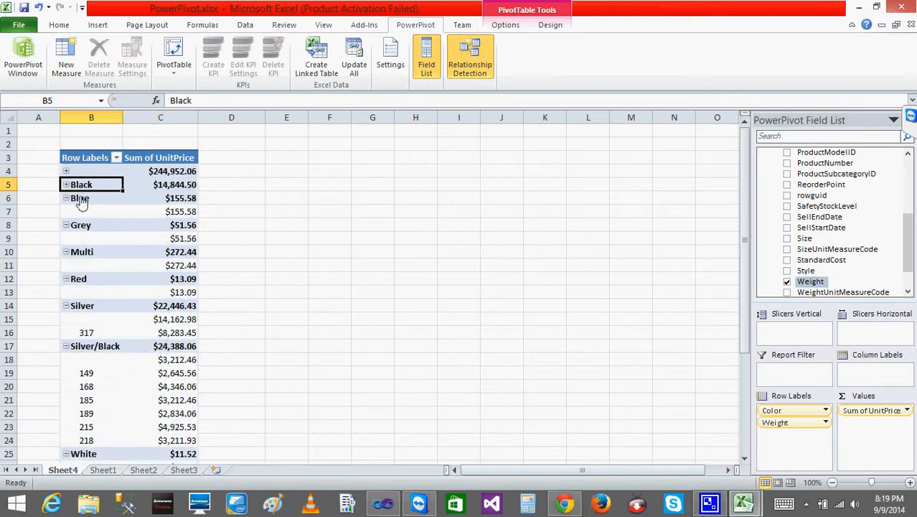
{"action": "left_click", "coordinate": [72, 205]}
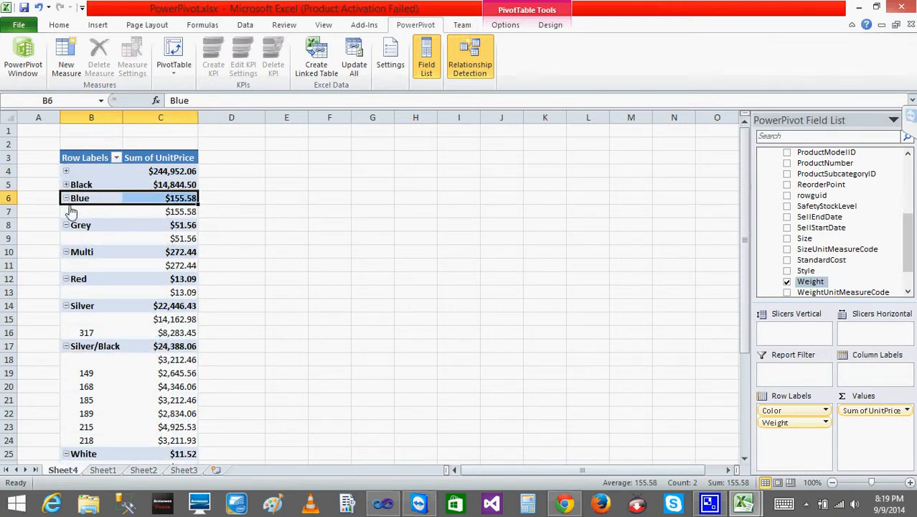
{"action": "left_click", "coordinate": [66, 225]}
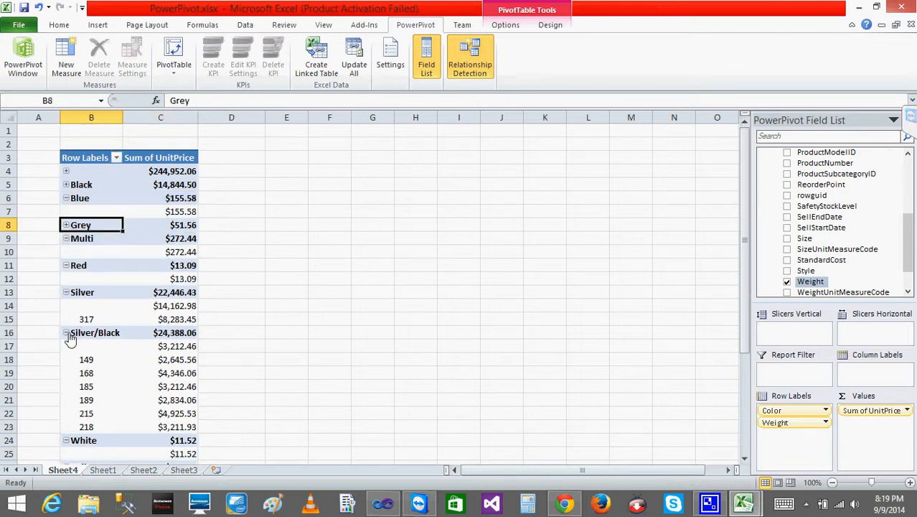
{"action": "left_click", "coordinate": [69, 294]}
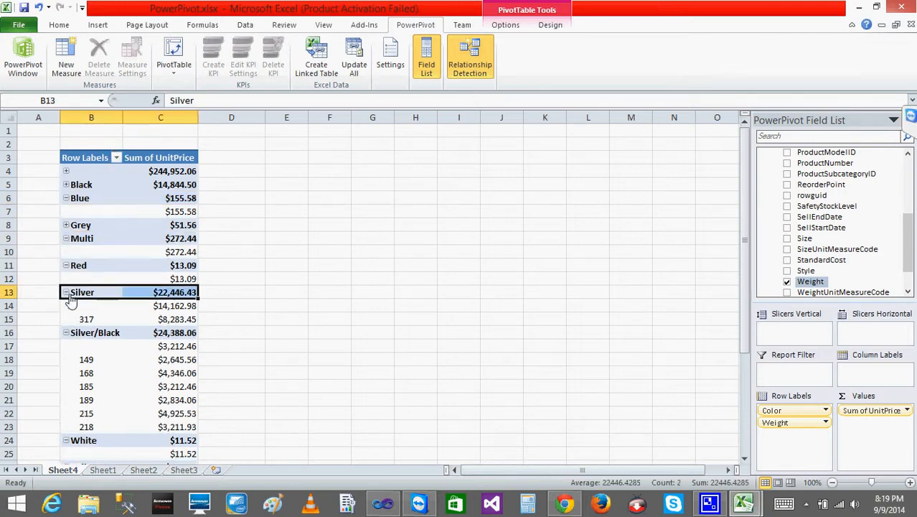
{"action": "left_click", "coordinate": [66, 334]}
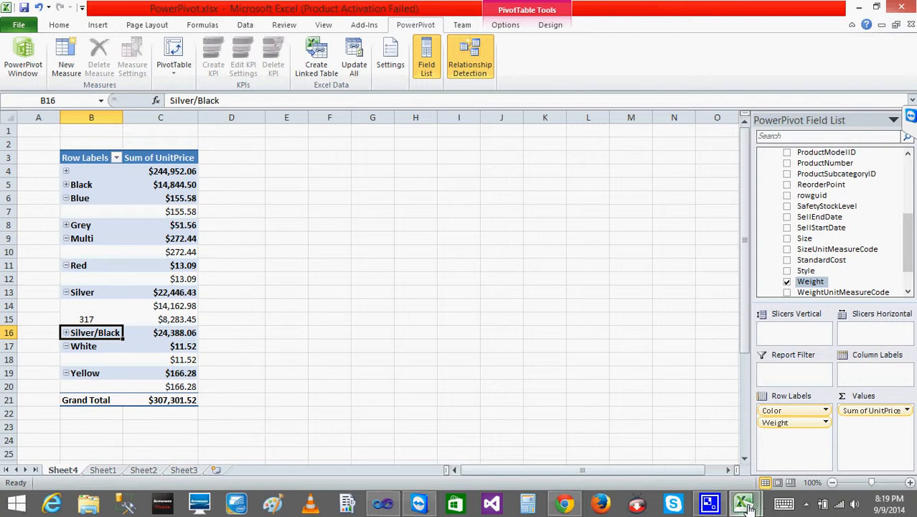
- Switch to the PowerPivot window's relationship diagram and select the PurchaseOrderHeader table
{"action": "mouse_move", "coordinate": [747, 504]}
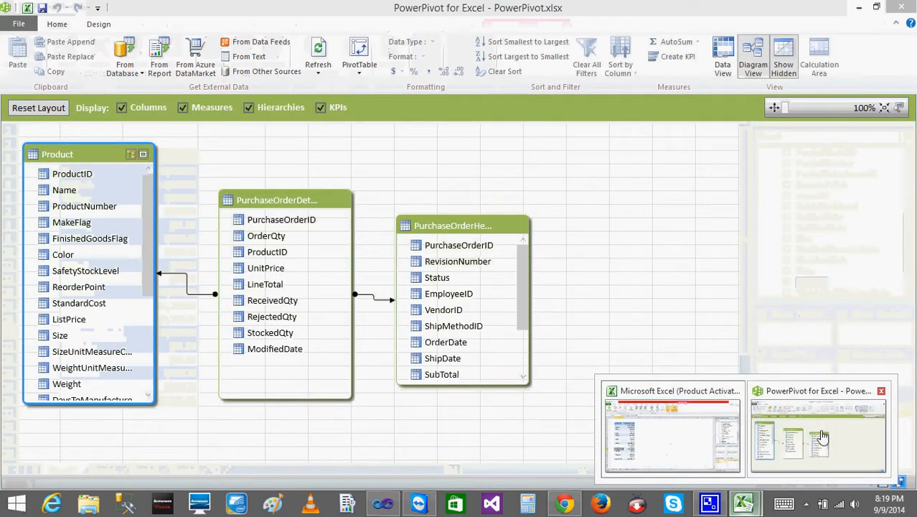
{"action": "left_click", "coordinate": [822, 436]}
{"action": "left_click", "coordinate": [445, 228]}
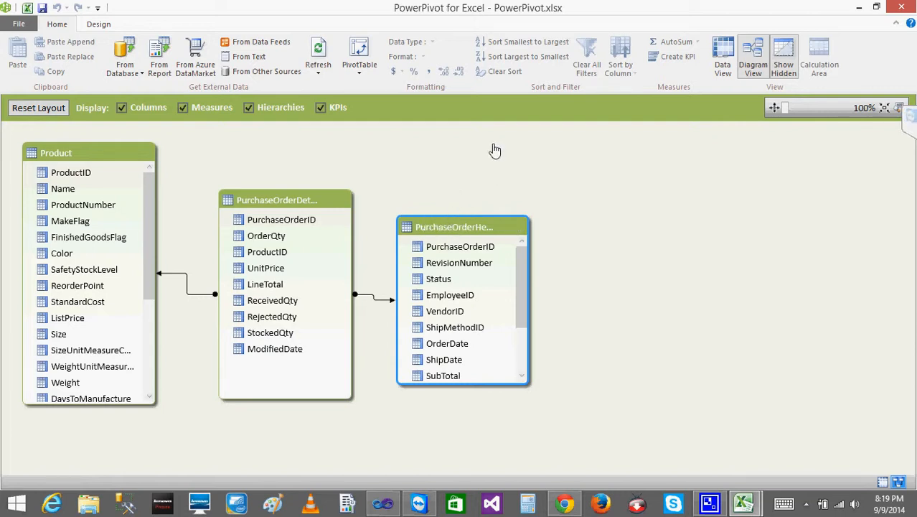
{"action": "right_click", "coordinate": [454, 230]}
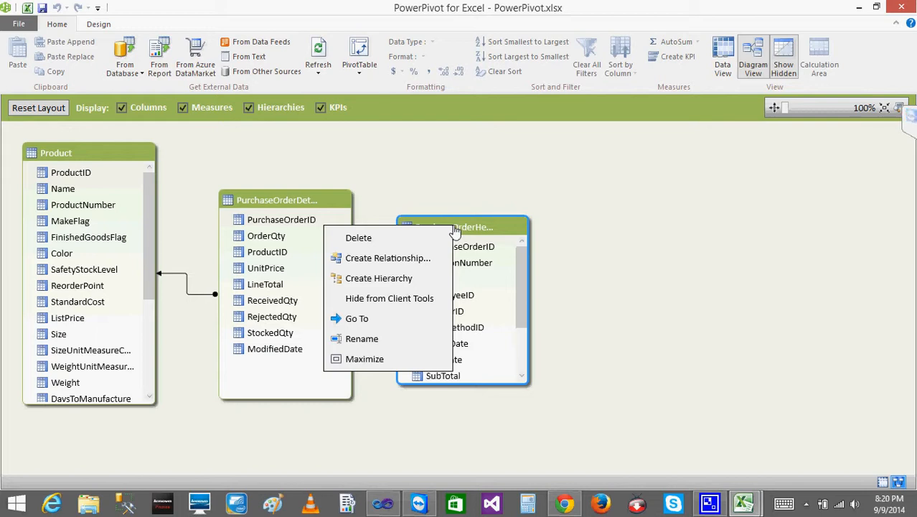
{"action": "left_click", "coordinate": [399, 261]}
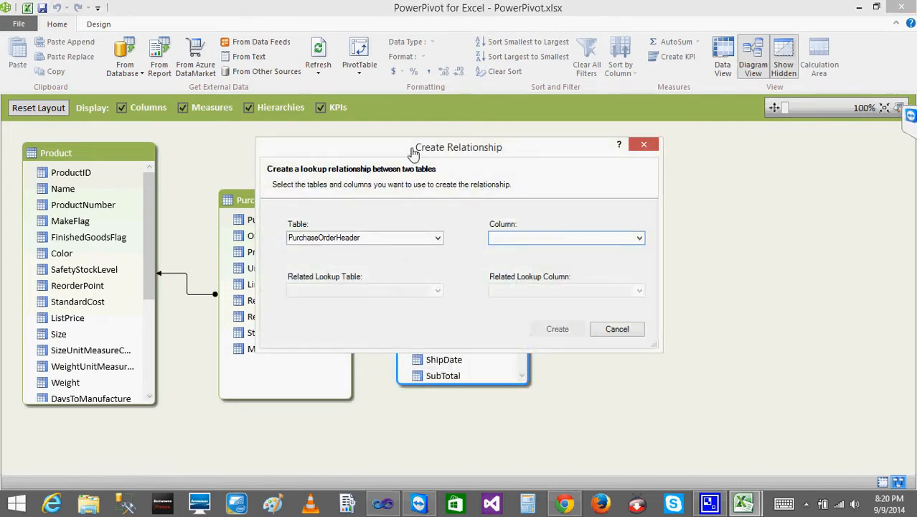
{"action": "left_click_drag", "start_coordinate": [412, 150], "coordinate": [750, 115]}
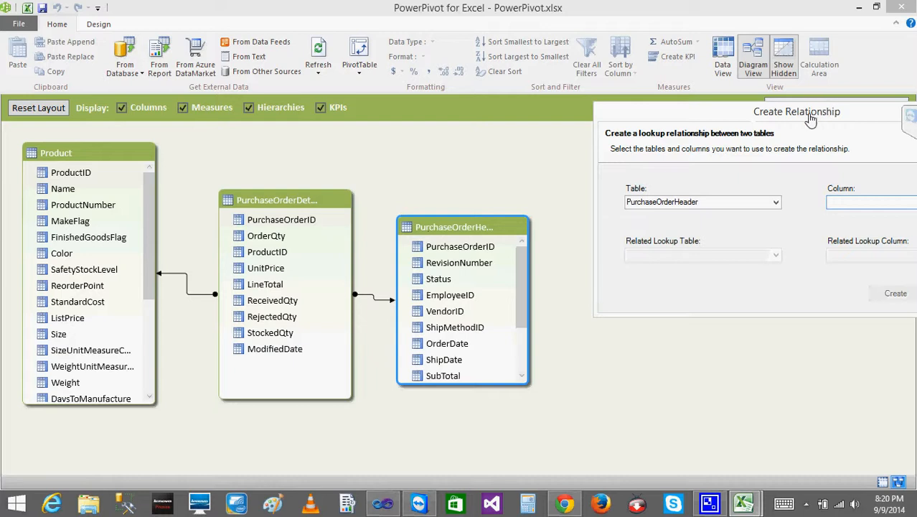
{"action": "left_click_drag", "start_coordinate": [809, 118], "coordinate": [646, 96]}
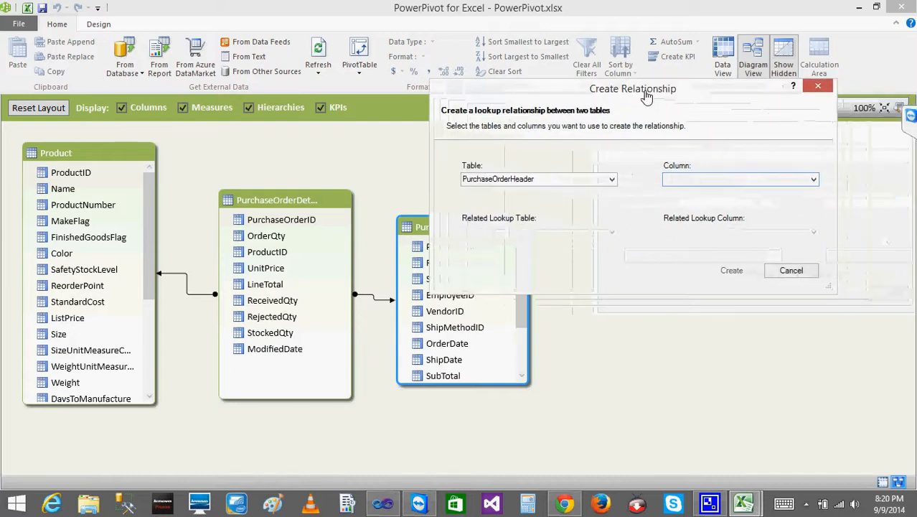
{"action": "left_click", "coordinate": [813, 180]}
{"action": "left_click", "coordinate": [679, 201]}
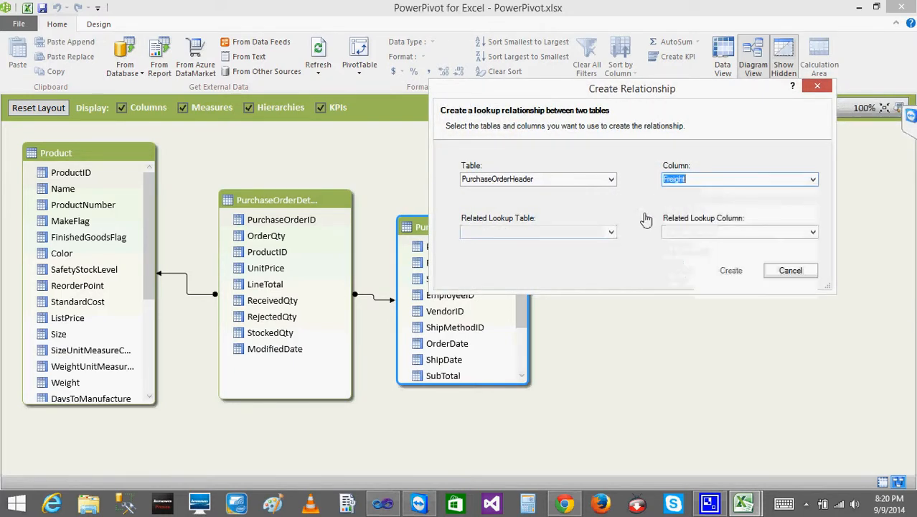
{"action": "left_click", "coordinate": [611, 233]}
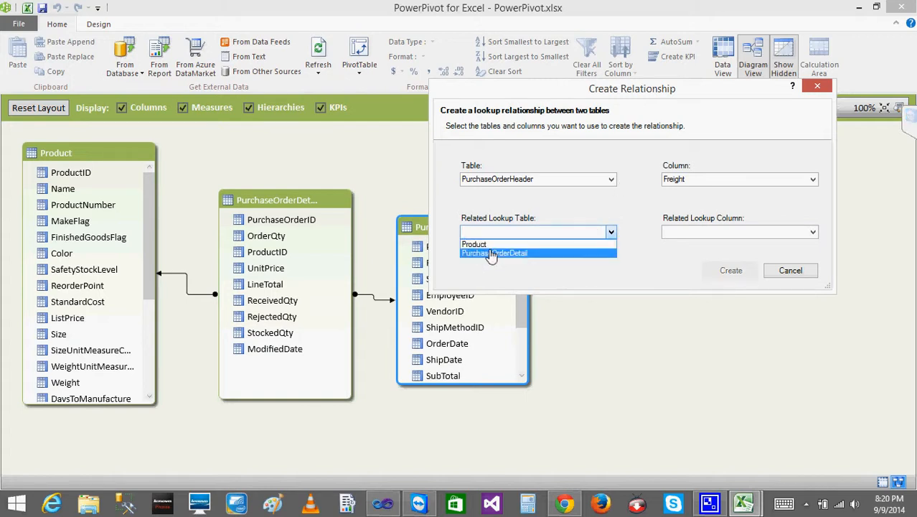
{"action": "left_click", "coordinate": [798, 275]}
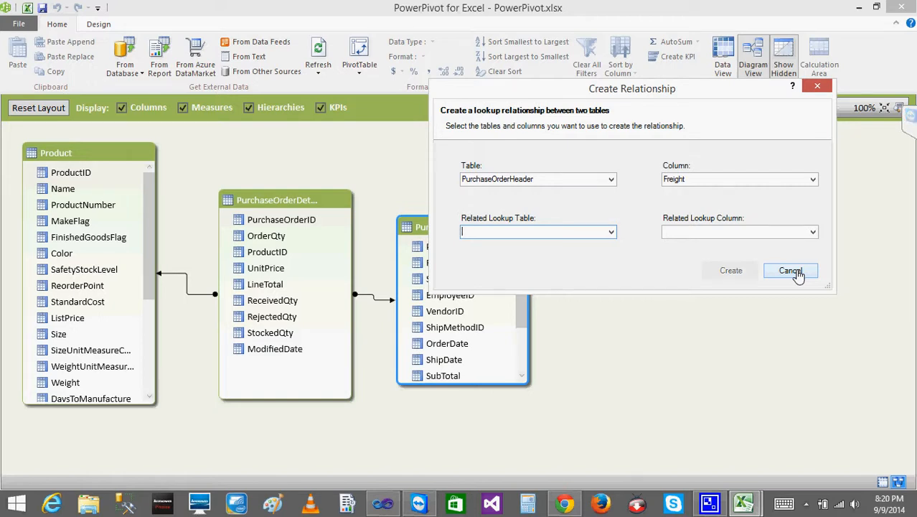
{"action": "left_click", "coordinate": [792, 271]}
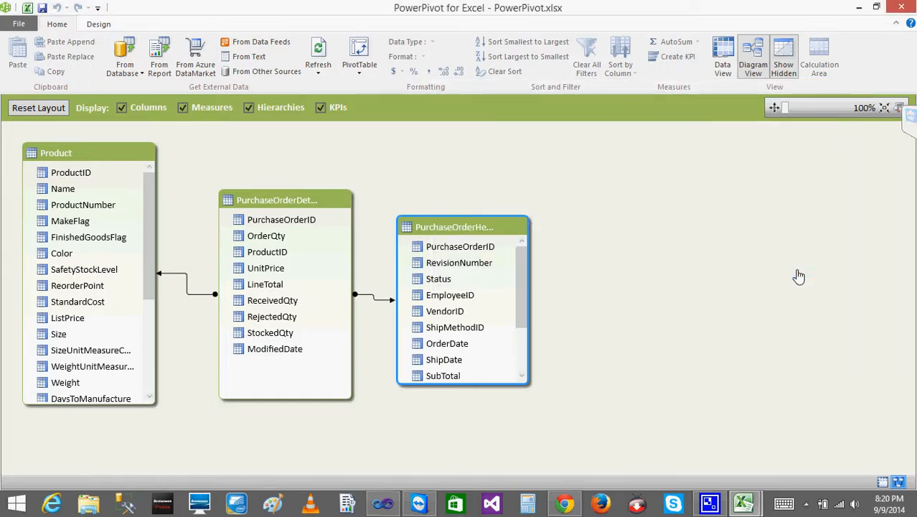
- Enlarge the PurchaseOrderHeader table box in the diagram to fit more fields, and select the table
{"action": "left_click_drag", "start_coordinate": [531, 389], "coordinate": [556, 433]}
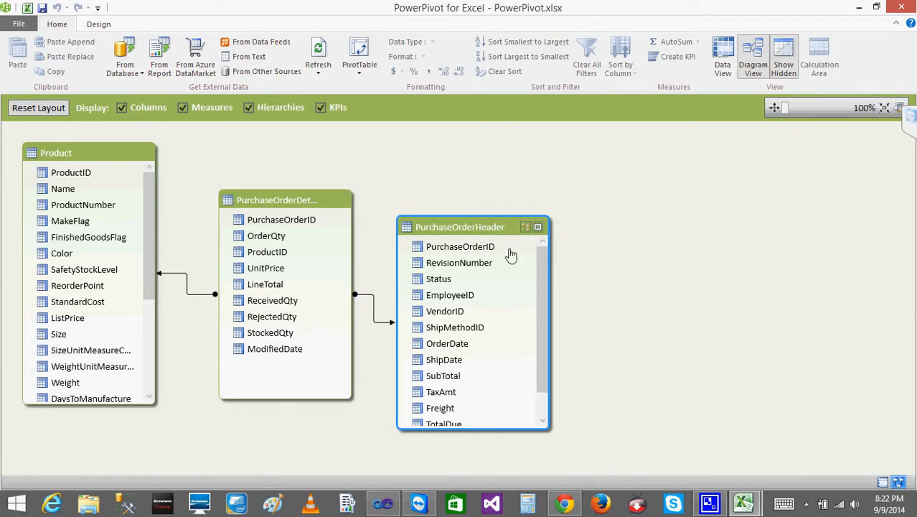
{"action": "left_click", "coordinate": [451, 327]}
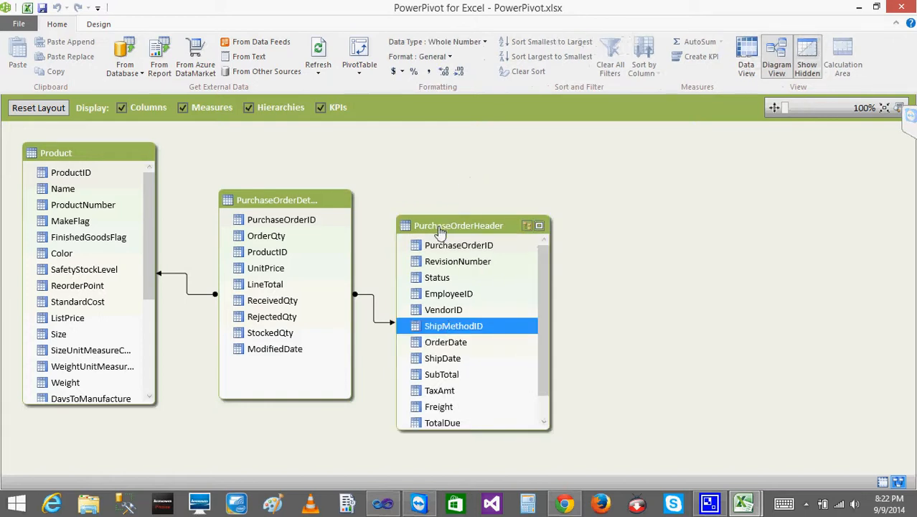
{"action": "left_click", "coordinate": [435, 228]}
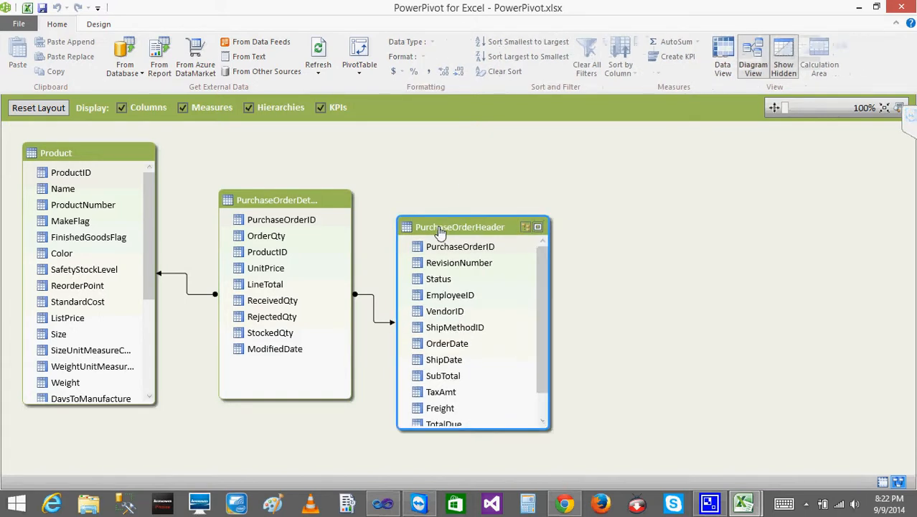
{"action": "left_click", "coordinate": [124, 72]}
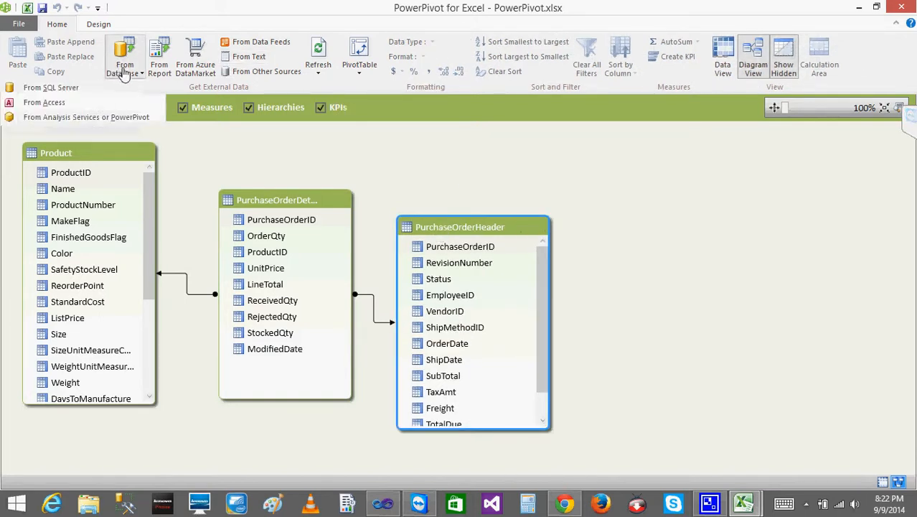
{"action": "left_click", "coordinate": [56, 90]}
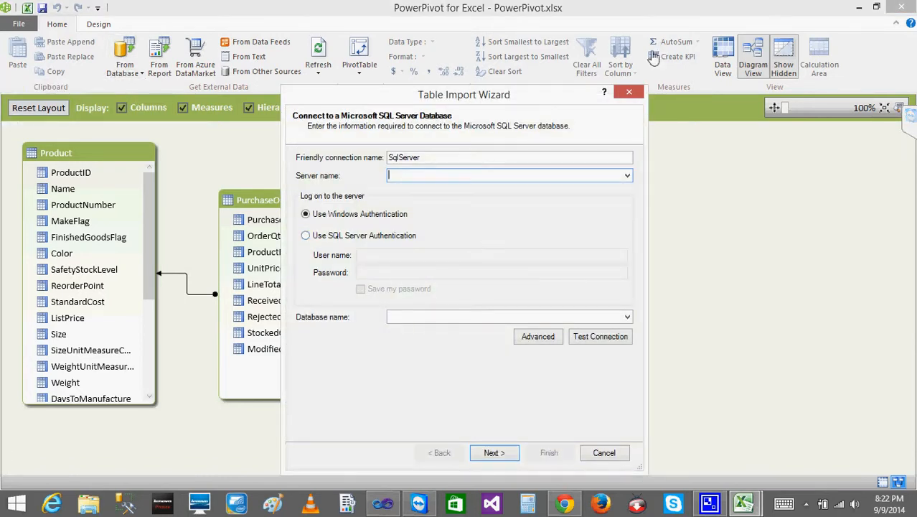
{"action": "left_click", "coordinate": [629, 92]}
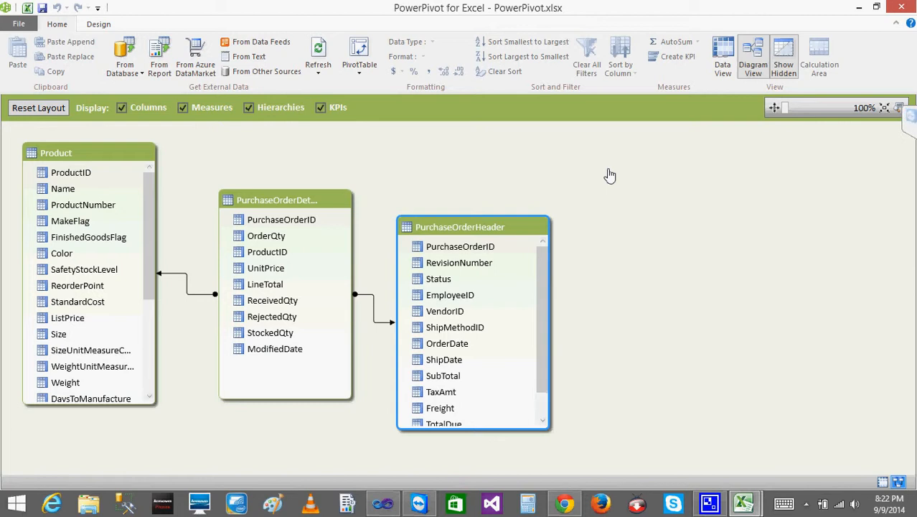
- Connect to AdventureWorks2012 on SQL Server ".", browse the tables and views available for import, and exit the wizard without importing
{"action": "left_click", "coordinate": [126, 69]}
{"action": "left_click", "coordinate": [54, 89]}
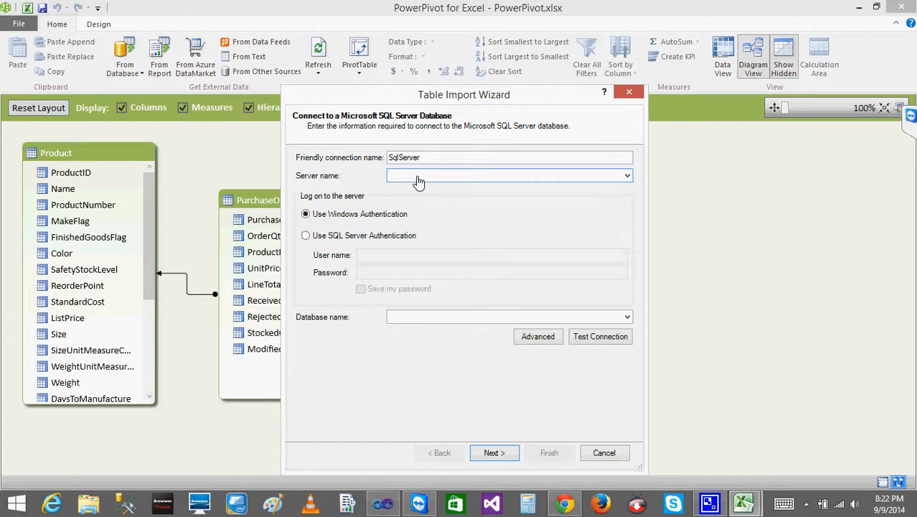
{"action": "type", "text": "."}
{"action": "left_click", "coordinate": [627, 317]}
{"action": "left_click", "coordinate": [427, 329]}
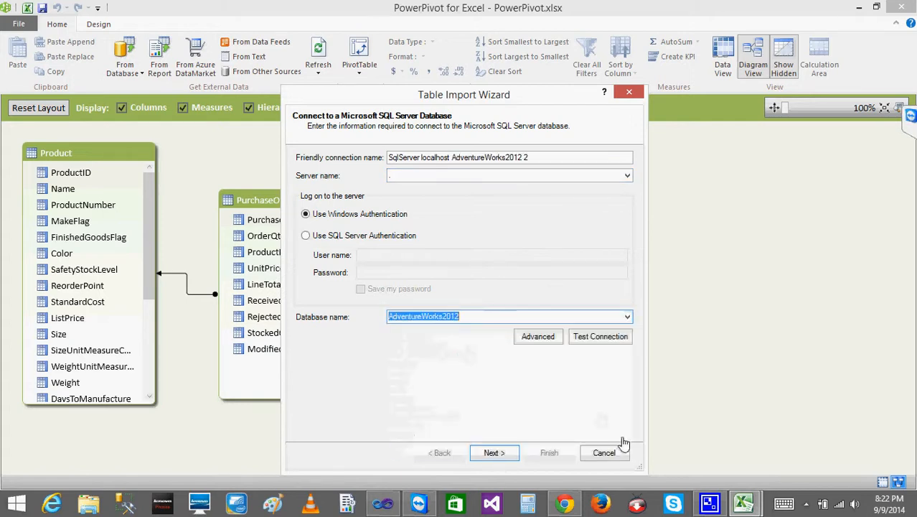
{"action": "left_click", "coordinate": [495, 453]}
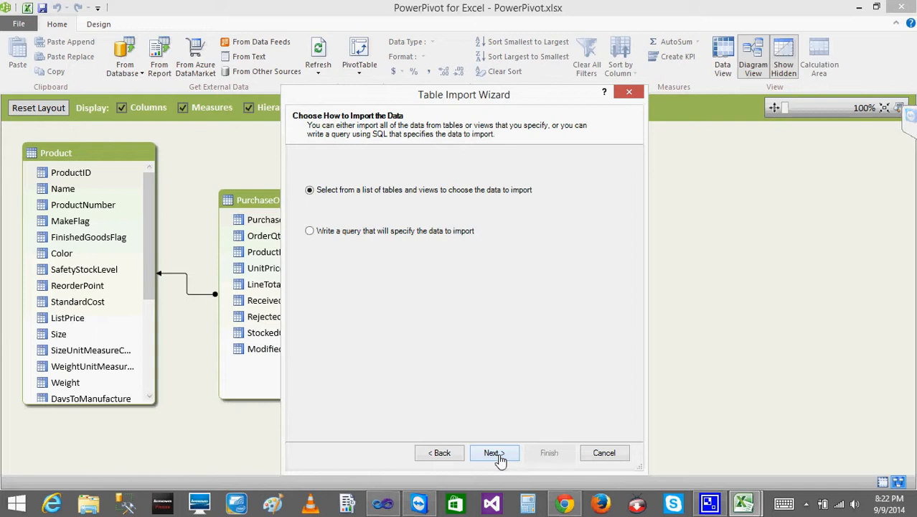
{"action": "left_click", "coordinate": [497, 454]}
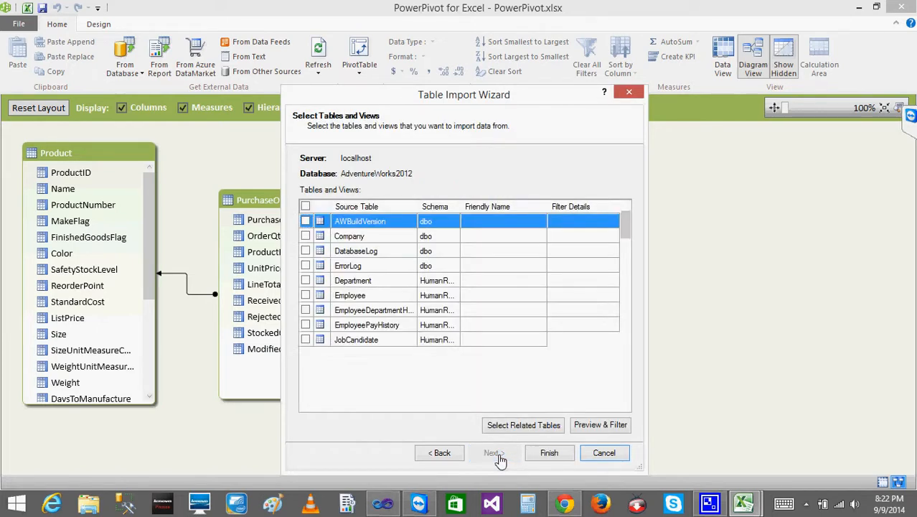
{"action": "left_click_drag", "start_coordinate": [628, 230], "coordinate": [643, 413]}
{"action": "left_click", "coordinate": [603, 458]}
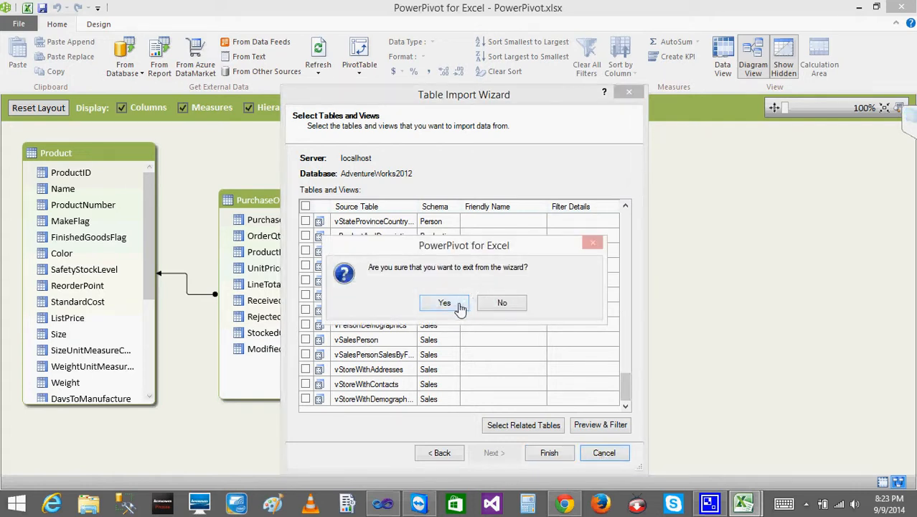
{"action": "left_click", "coordinate": [446, 303]}
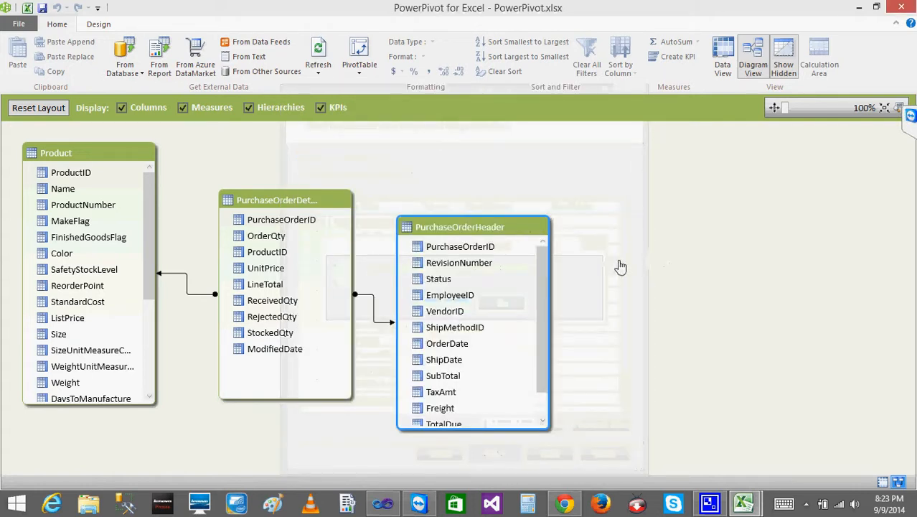
- Create a new hierarchy in the Product table of the relationship diagram
{"action": "left_click_drag", "start_coordinate": [544, 296], "coordinate": [546, 338]}
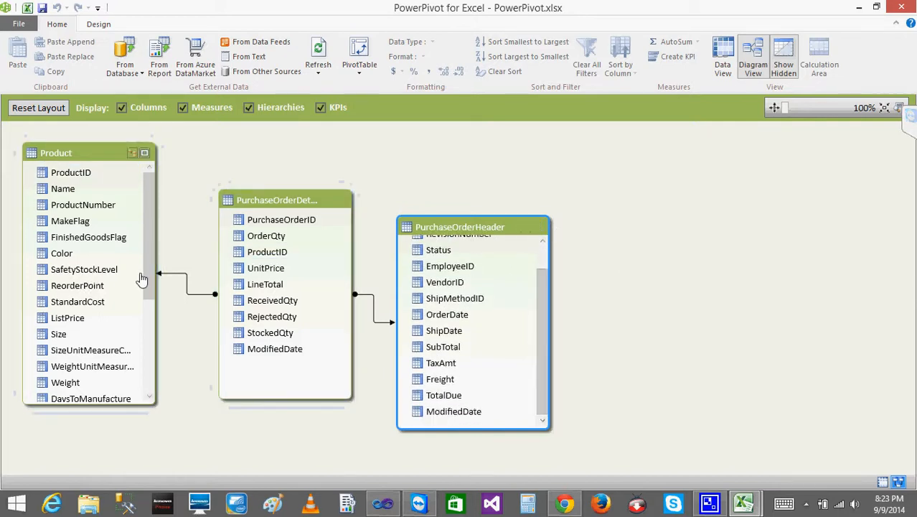
{"action": "left_click_drag", "start_coordinate": [150, 278], "coordinate": [158, 366]}
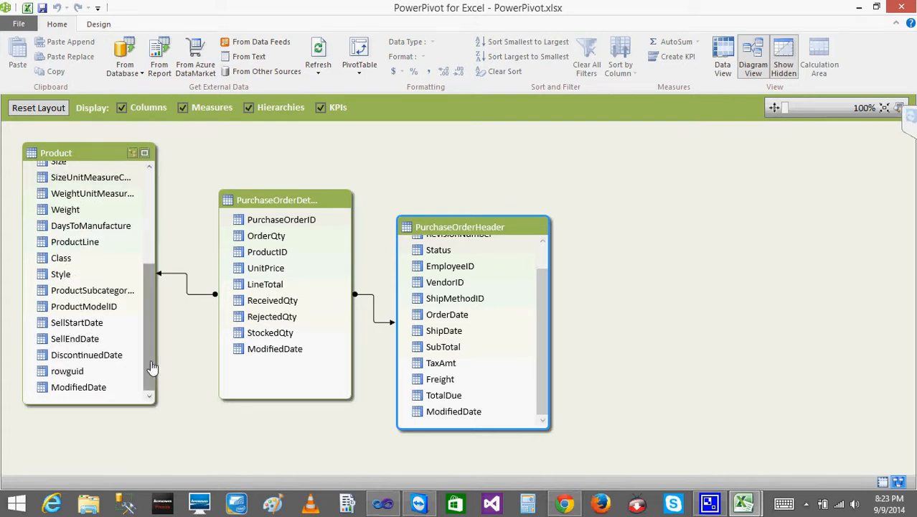
{"action": "left_click", "coordinate": [56, 259]}
{"action": "left_click", "coordinate": [56, 277]}
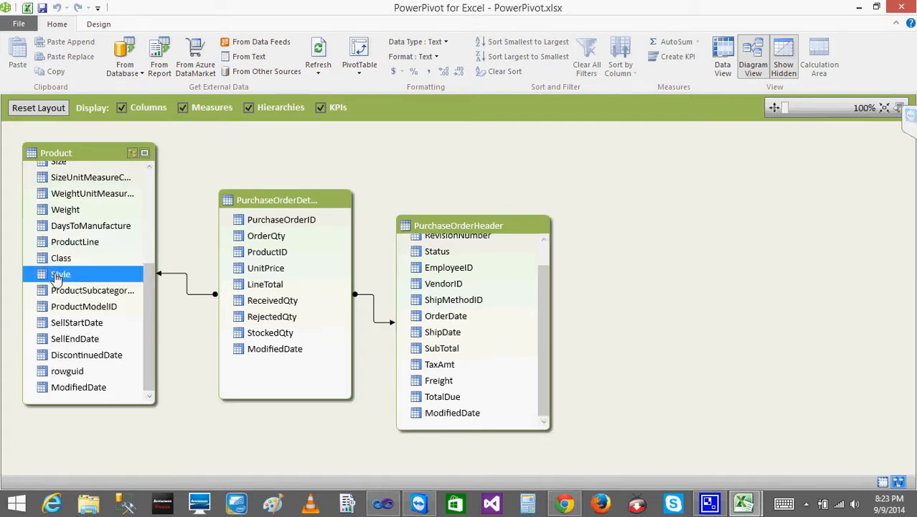
{"action": "left_click", "coordinate": [134, 156]}
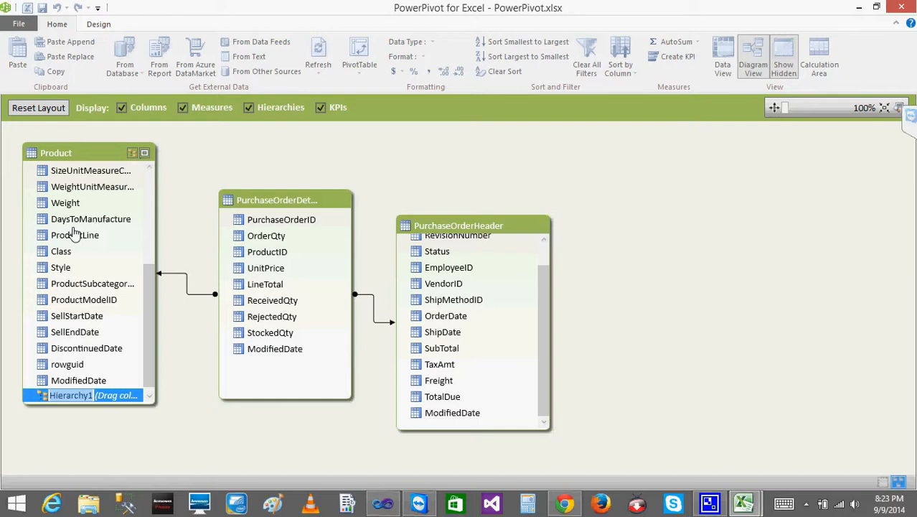
{"action": "right_click", "coordinate": [99, 155]}
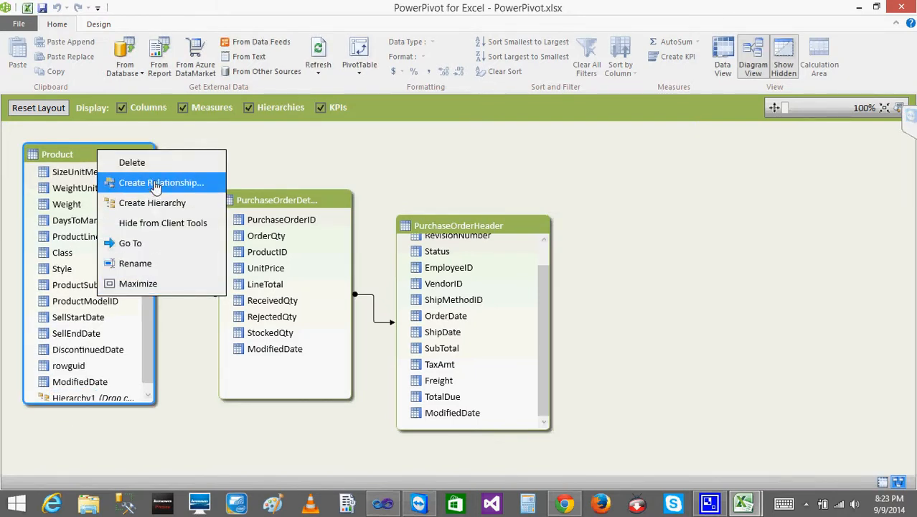
{"action": "left_click", "coordinate": [84, 155]}
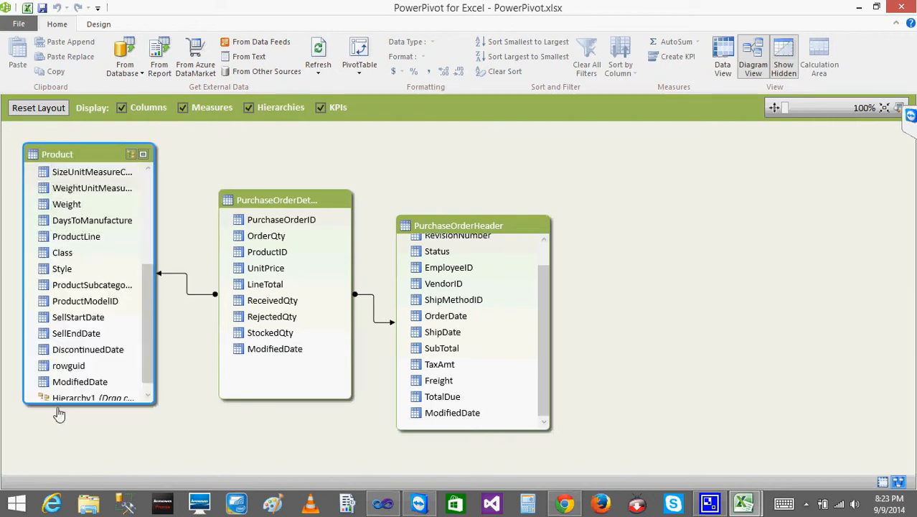
{"action": "left_click", "coordinate": [147, 394]}
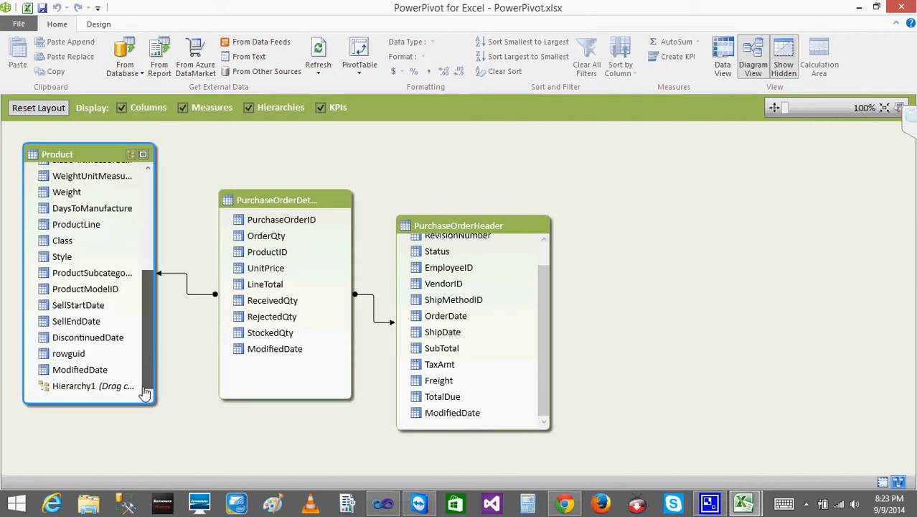
- Add the Class and Style columns of the Product table to its new hierarchy as levels, and check its expansion
{"action": "left_click", "coordinate": [61, 244]}
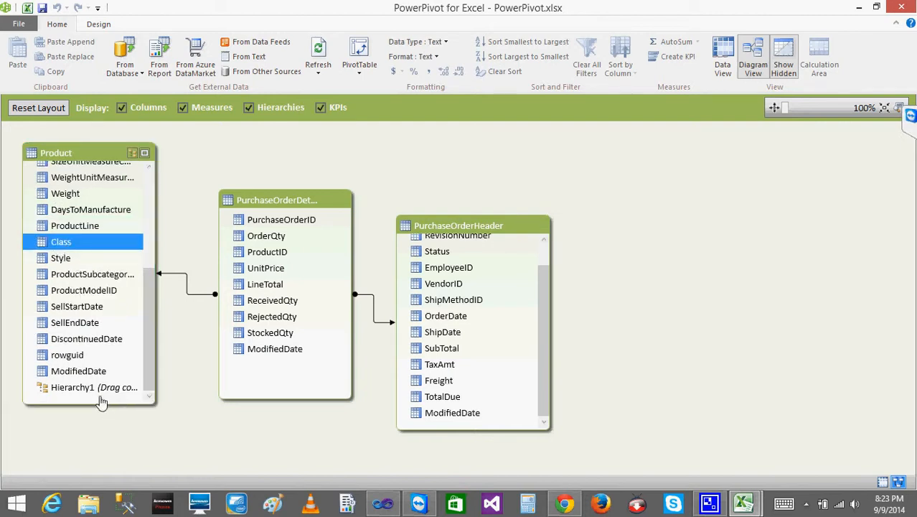
{"action": "left_click", "coordinate": [62, 261]}
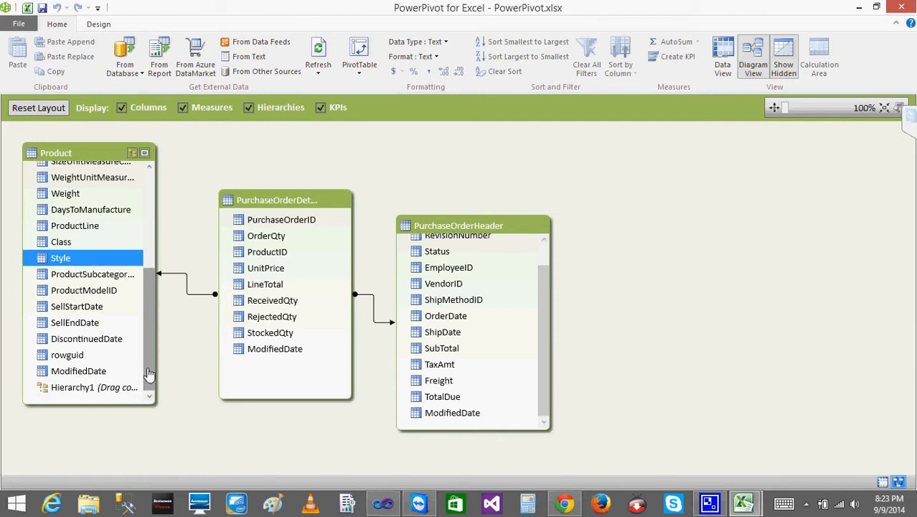
{"action": "left_click", "coordinate": [112, 391]}
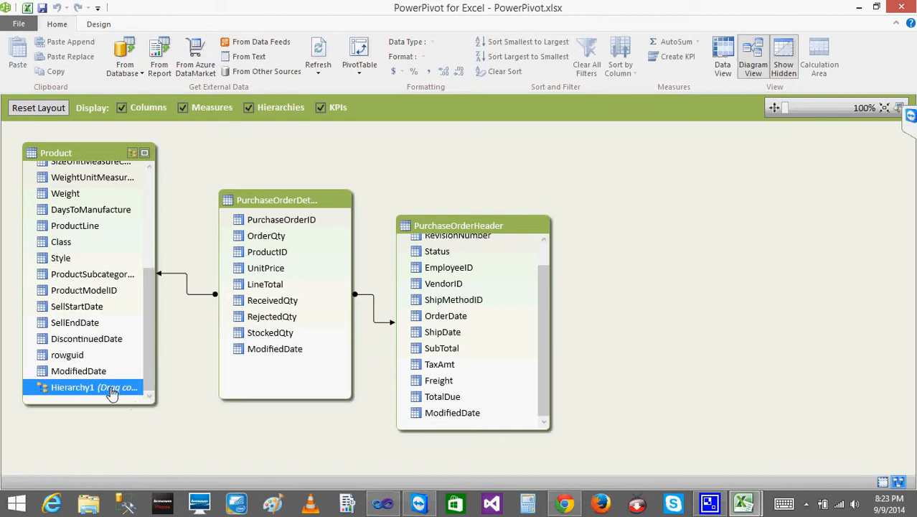
{"action": "left_click_drag", "start_coordinate": [61, 241], "coordinate": [109, 392]}
{"action": "left_click_drag", "start_coordinate": [61, 249], "coordinate": [115, 397]}
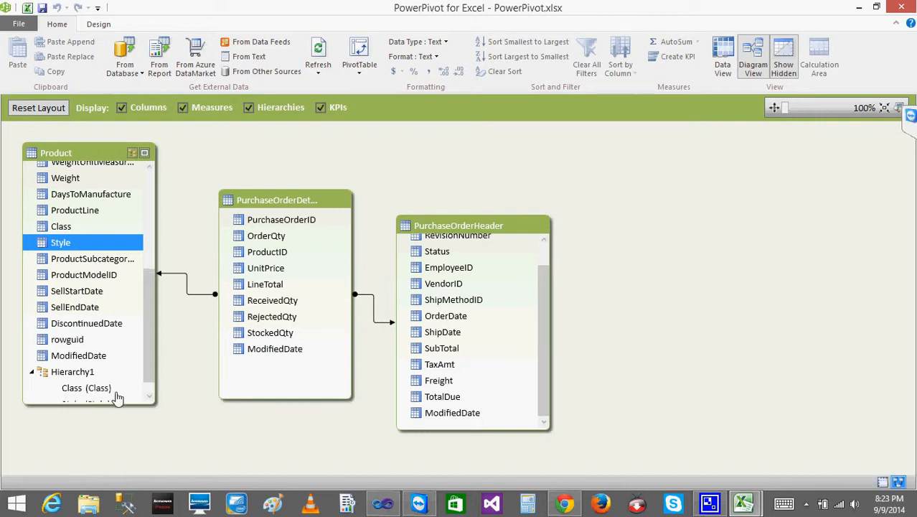
{"action": "left_click", "coordinate": [33, 363]}
{"action": "left_click", "coordinate": [33, 388]}
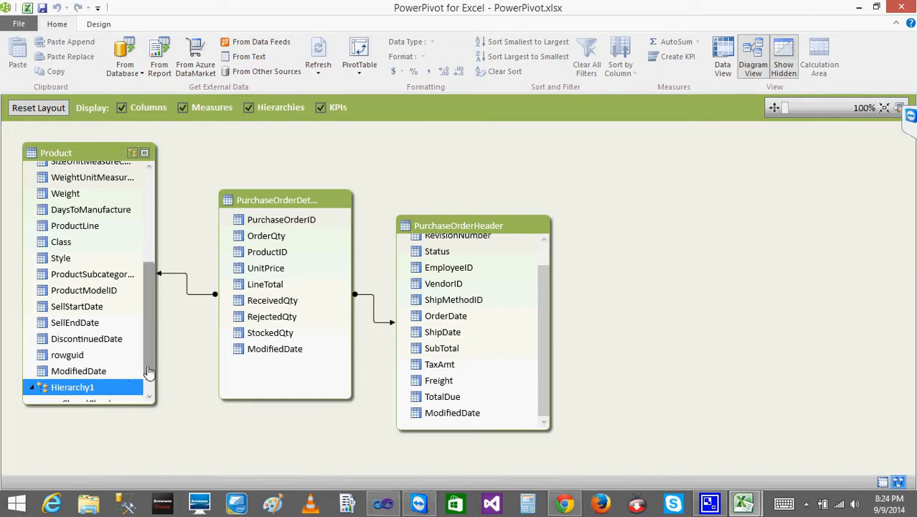
- Rename the Product table's new hierarchy as ClassStyle
{"action": "left_click", "coordinate": [148, 399]}
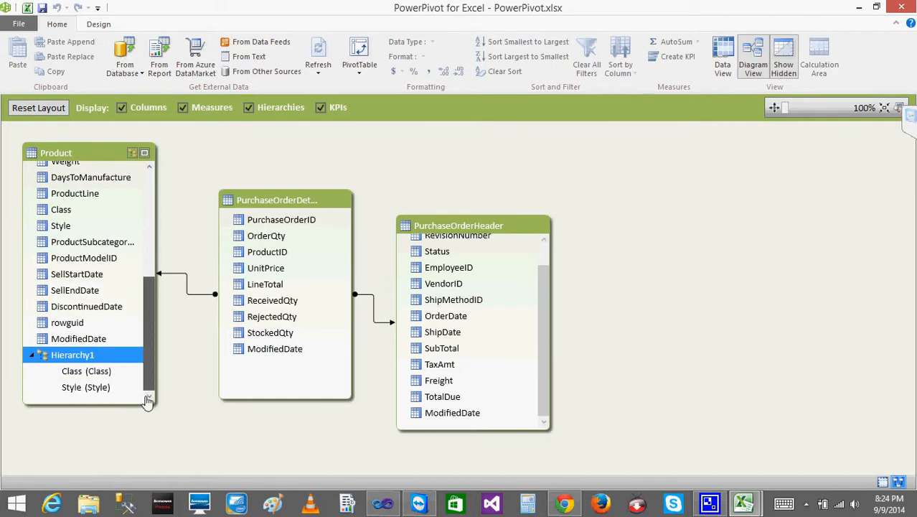
{"action": "right_click", "coordinate": [84, 359]}
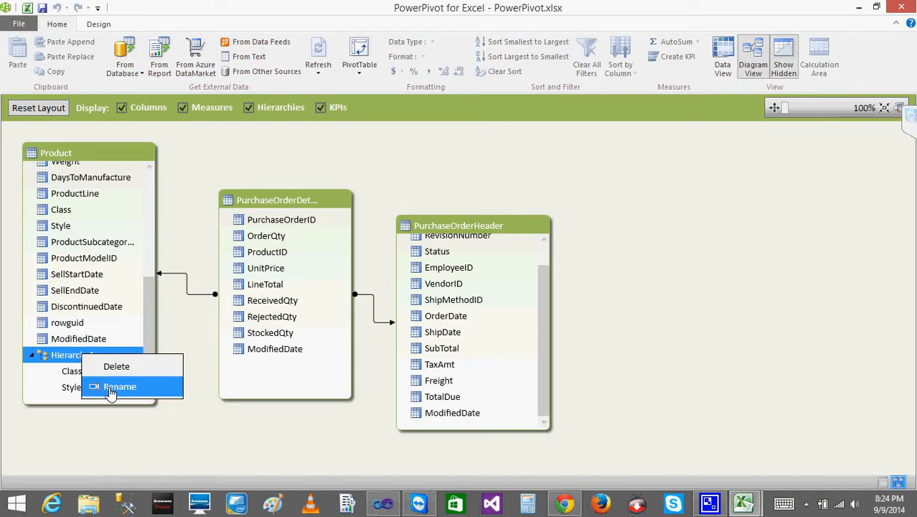
{"action": "left_click", "coordinate": [115, 387]}
{"action": "type", "text": "ClassSty"}
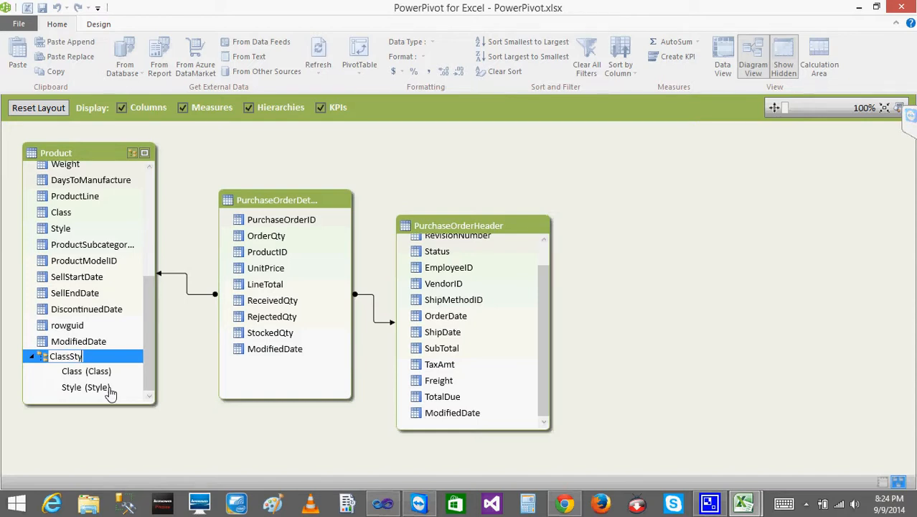
{"action": "key", "text": "Return"}
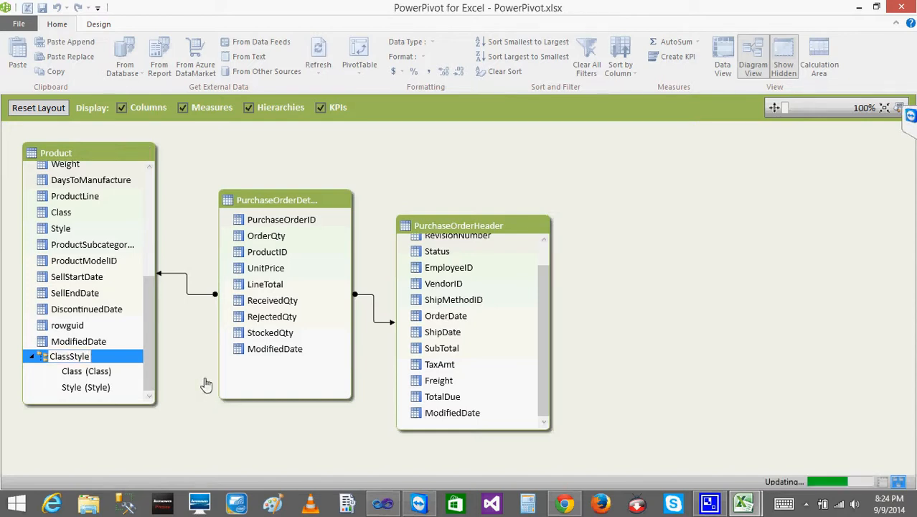
- Save the PowerPivot workbook from the diagram window
{"action": "right_click", "coordinate": [63, 154]}
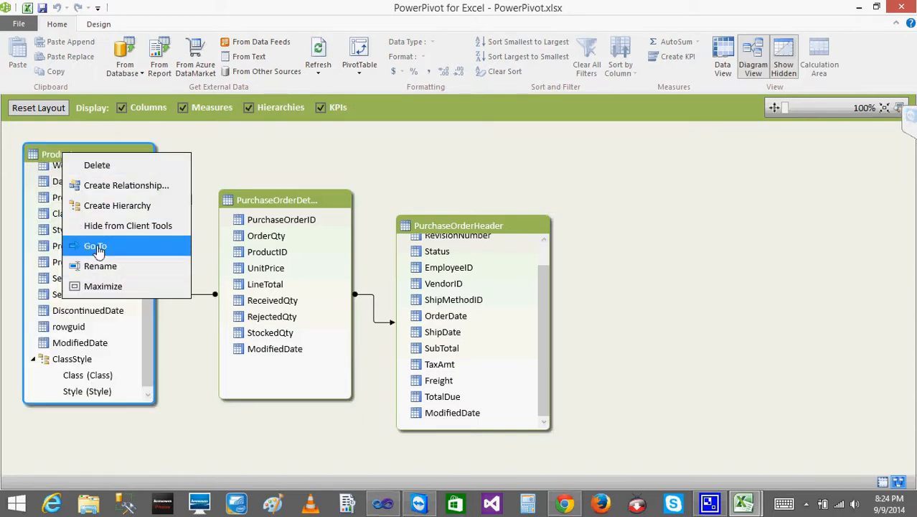
{"action": "left_click", "coordinate": [97, 247]}
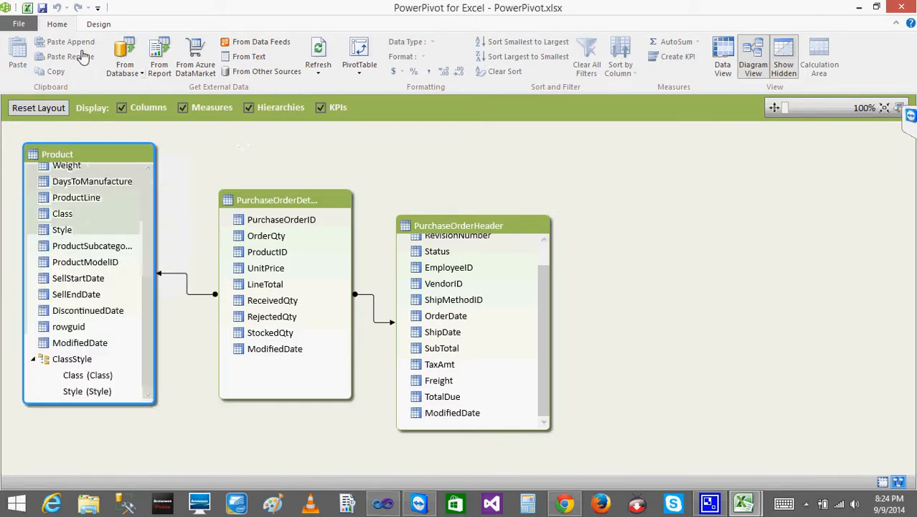
{"action": "left_click", "coordinate": [43, 8]}
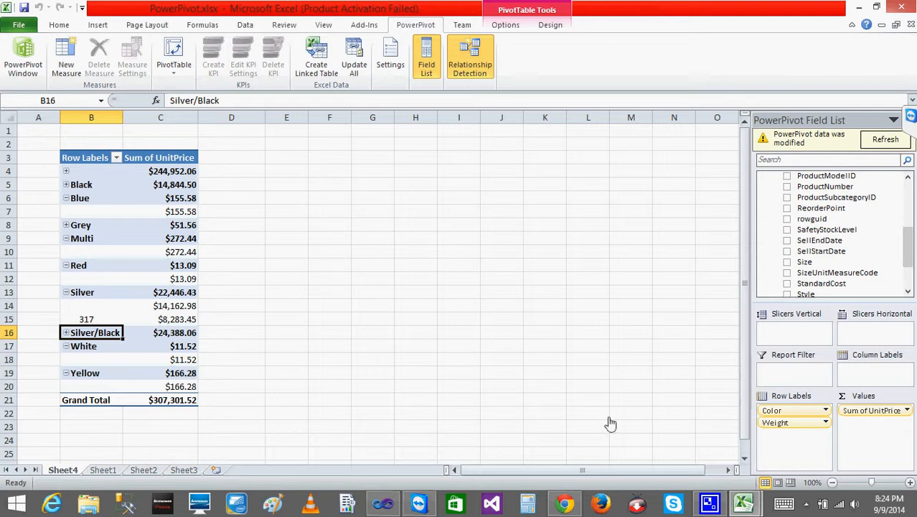
- Collapse the ClassStyle hierarchy in the PowerPivot diagram and switch to the Excel window with the PivotTable
{"action": "mouse_move", "coordinate": [743, 504]}
{"action": "left_click", "coordinate": [660, 457]}
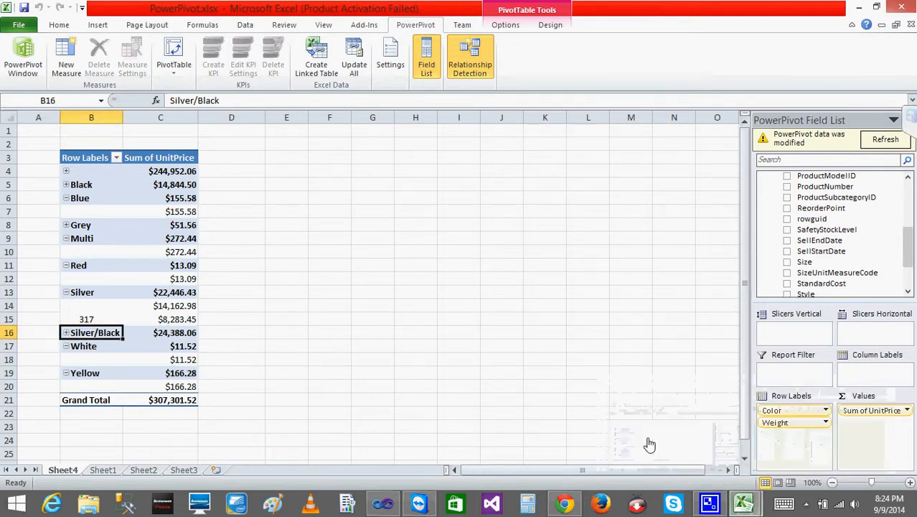
{"action": "mouse_move", "coordinate": [743, 504]}
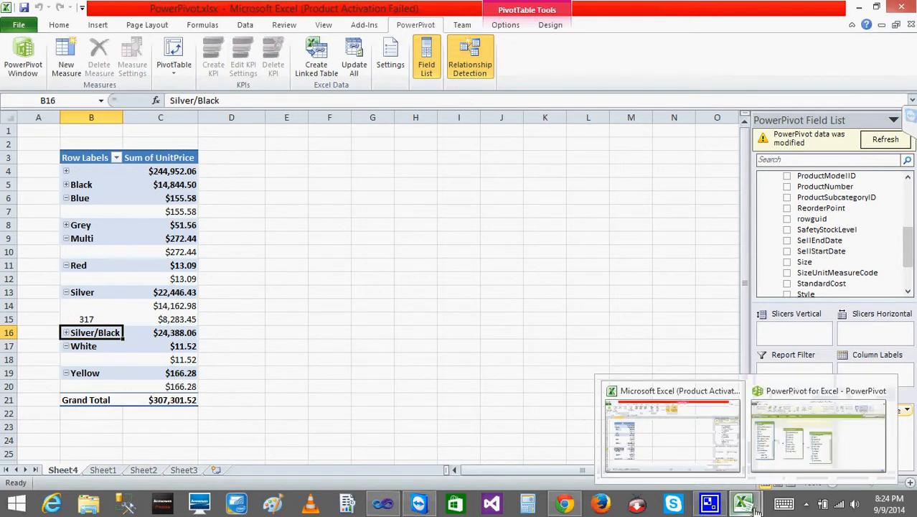
{"action": "left_click", "coordinate": [805, 437]}
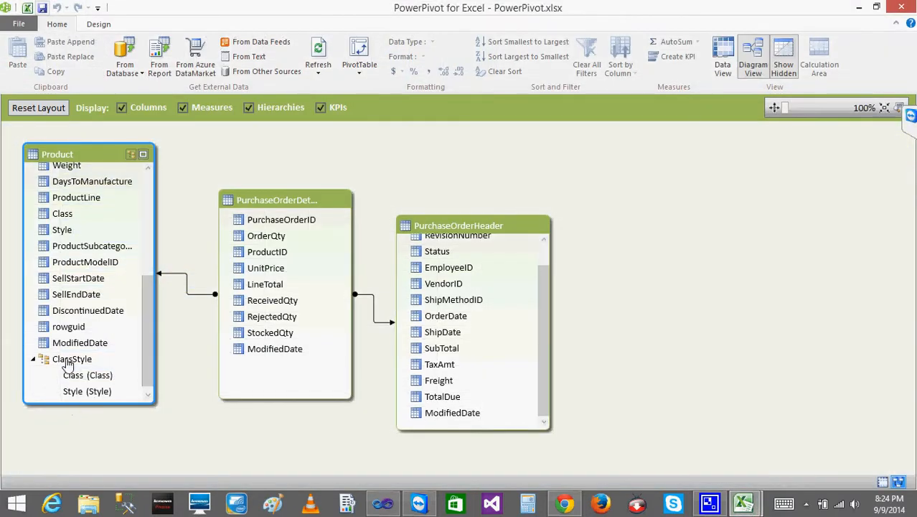
{"action": "left_click", "coordinate": [34, 360]}
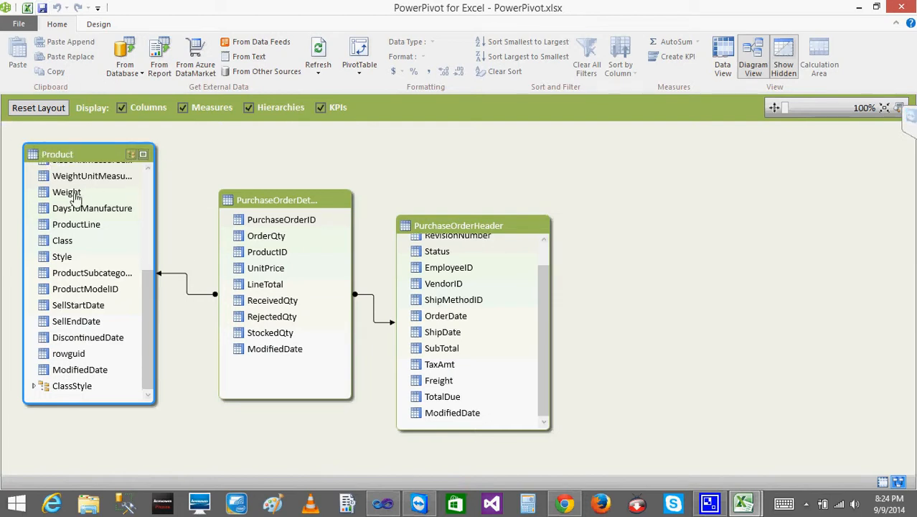
{"action": "mouse_move", "coordinate": [746, 506]}
{"action": "left_click", "coordinate": [679, 461]}
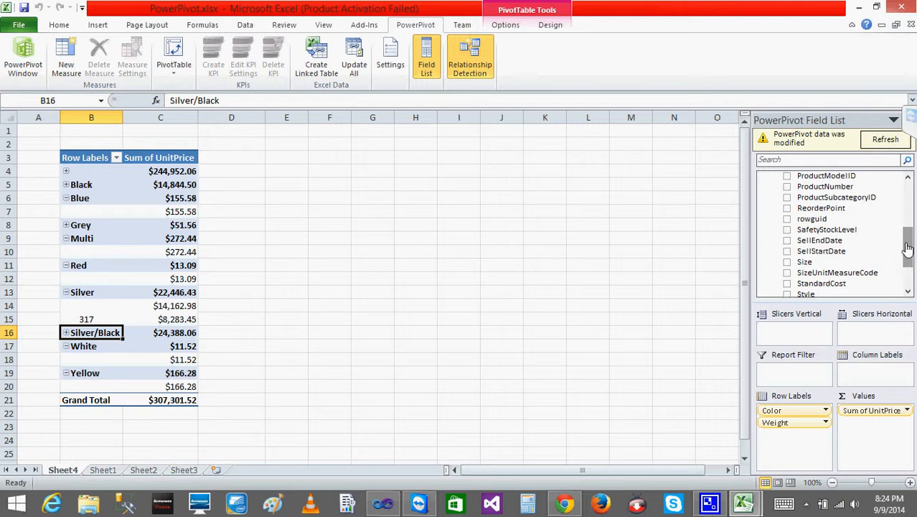
- Refresh the modified PowerPivot data in the field list and expand the ClassStyle hierarchy under Product
{"action": "left_click_drag", "start_coordinate": [907, 242], "coordinate": [906, 194]}
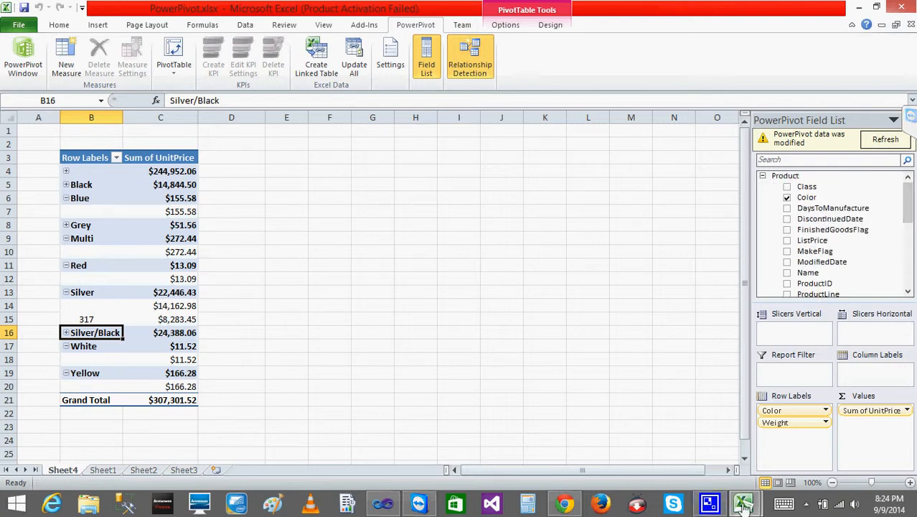
{"action": "mouse_move", "coordinate": [744, 506]}
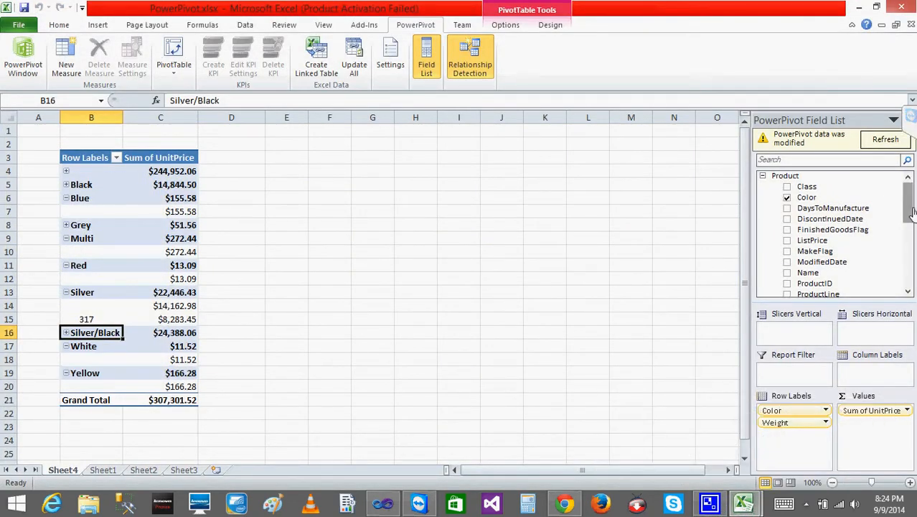
{"action": "scroll", "coordinate": [906, 215], "scroll_direction": "down", "scroll_amount": 6}
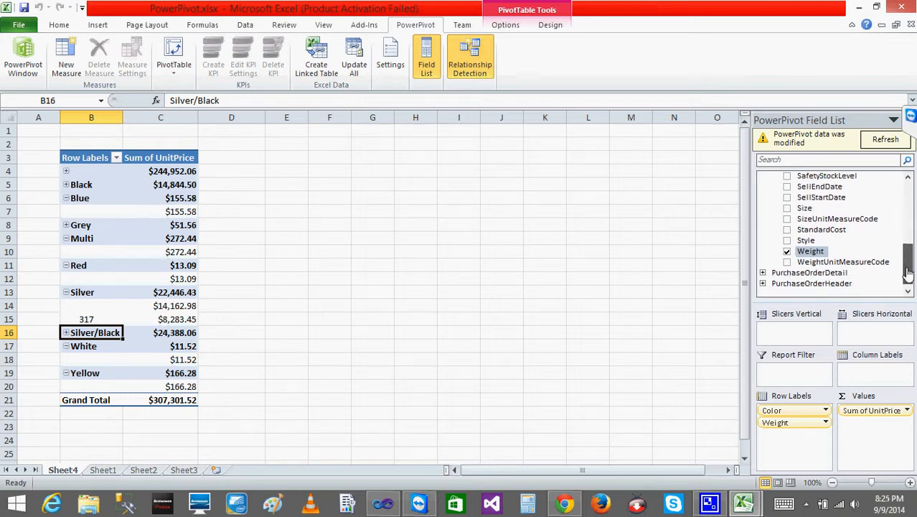
{"action": "left_click", "coordinate": [893, 142]}
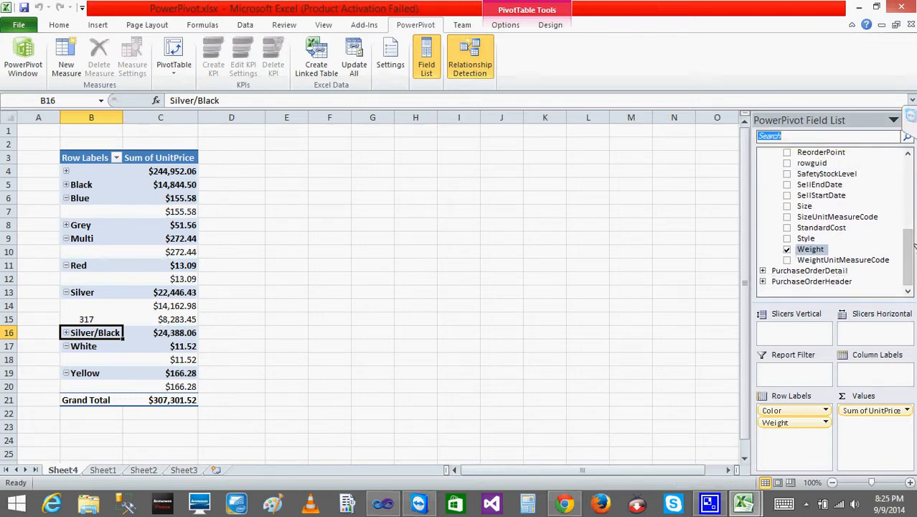
{"action": "scroll", "coordinate": [910, 201], "scroll_direction": "up", "scroll_amount": 5}
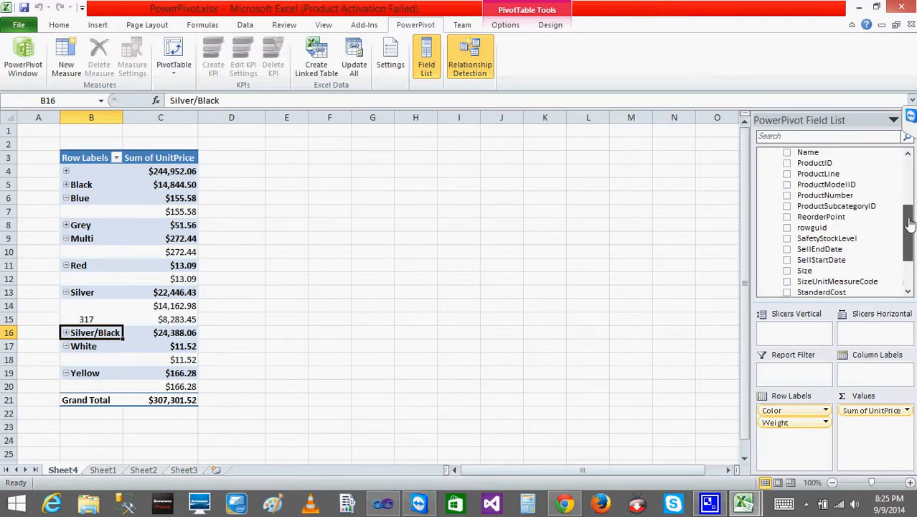
{"action": "left_click_drag", "start_coordinate": [910, 187], "coordinate": [910, 182]}
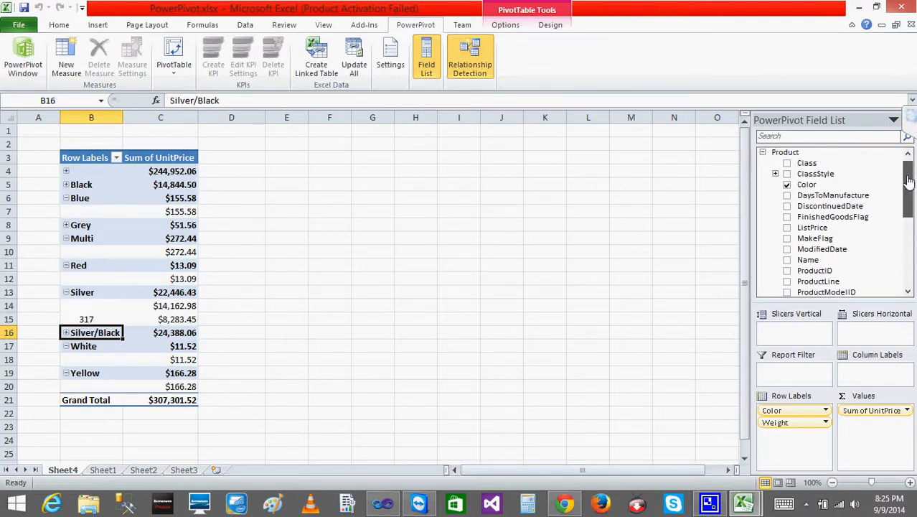
{"action": "left_click", "coordinate": [775, 175]}
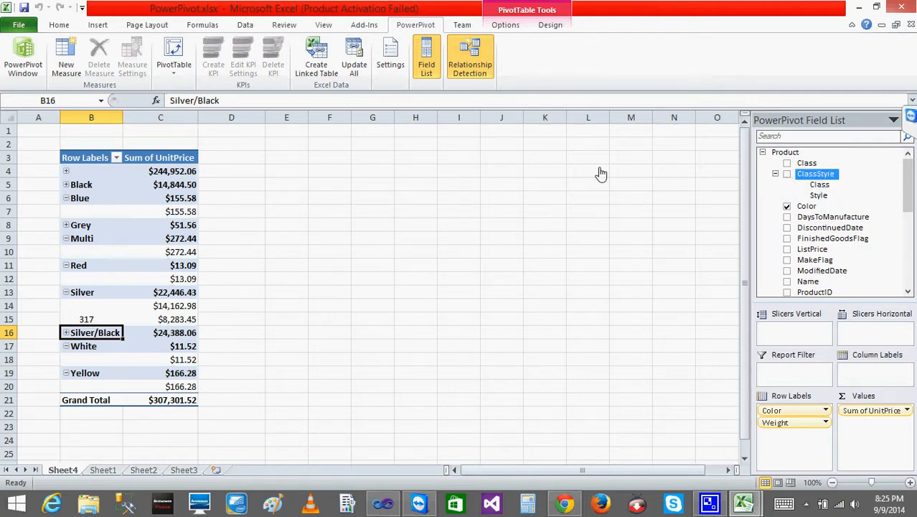
- Replace the Color and Weight fields in the PivotTable's row labels with the ClassStyle hierarchy
{"action": "left_click", "coordinate": [777, 410]}
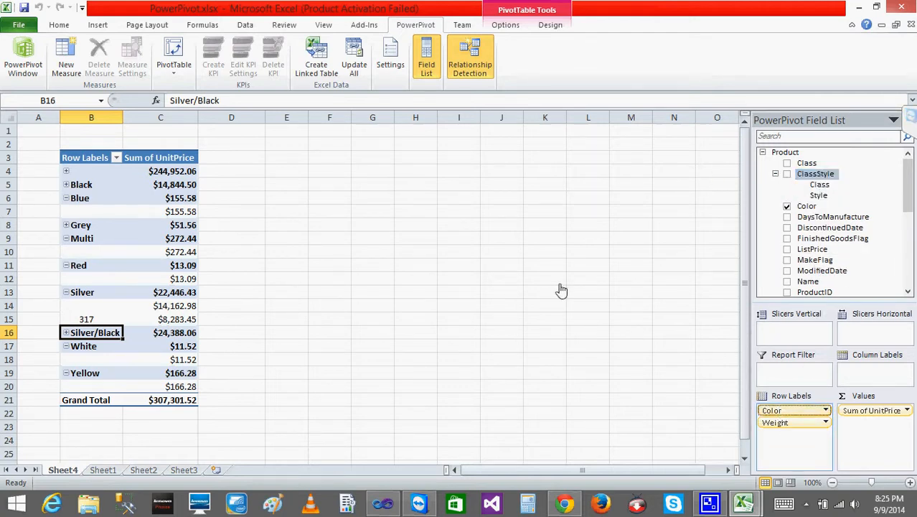
{"action": "left_click_drag", "start_coordinate": [776, 411], "coordinate": [562, 290]}
{"action": "left_click", "coordinate": [800, 414]}
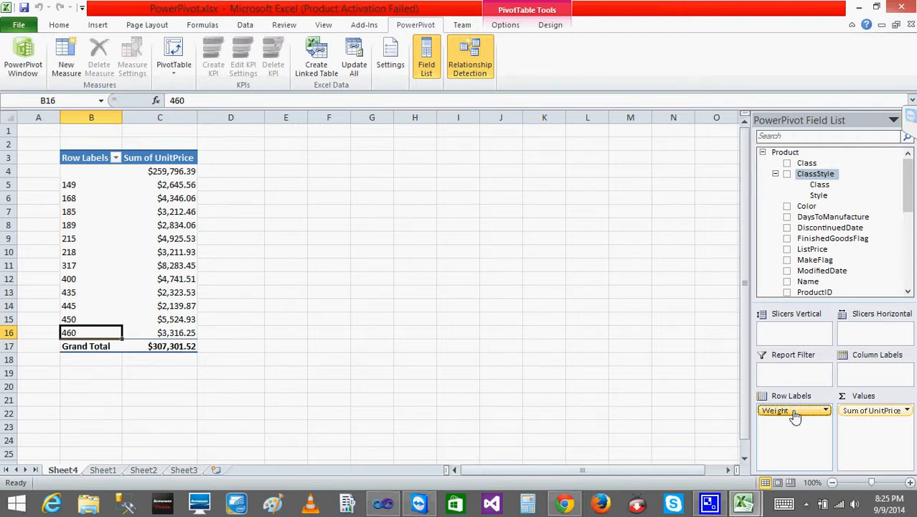
{"action": "left_click_drag", "start_coordinate": [680, 395], "coordinate": [388, 341]}
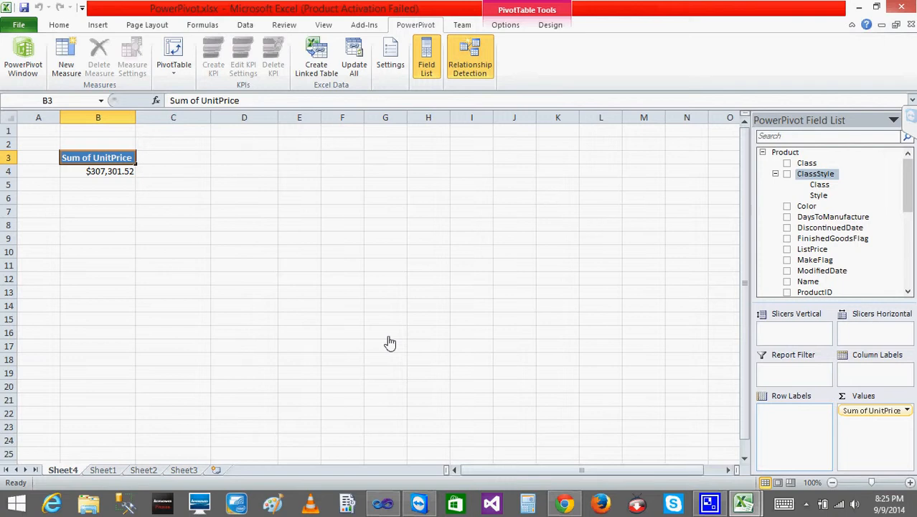
{"action": "left_click_drag", "start_coordinate": [816, 175], "coordinate": [804, 435]}
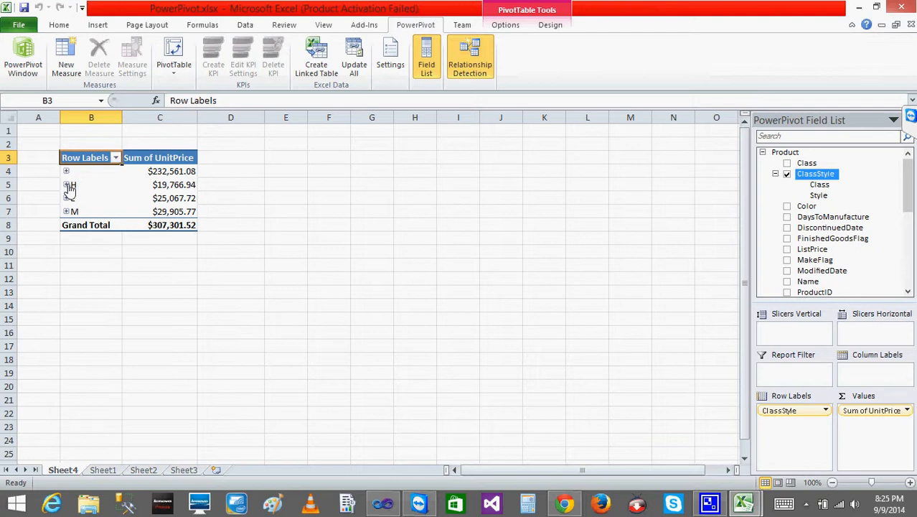
- Expand the H, L, M and blank class groups in the PivotTable and inspect the style rows beneath them
{"action": "left_click", "coordinate": [67, 185]}
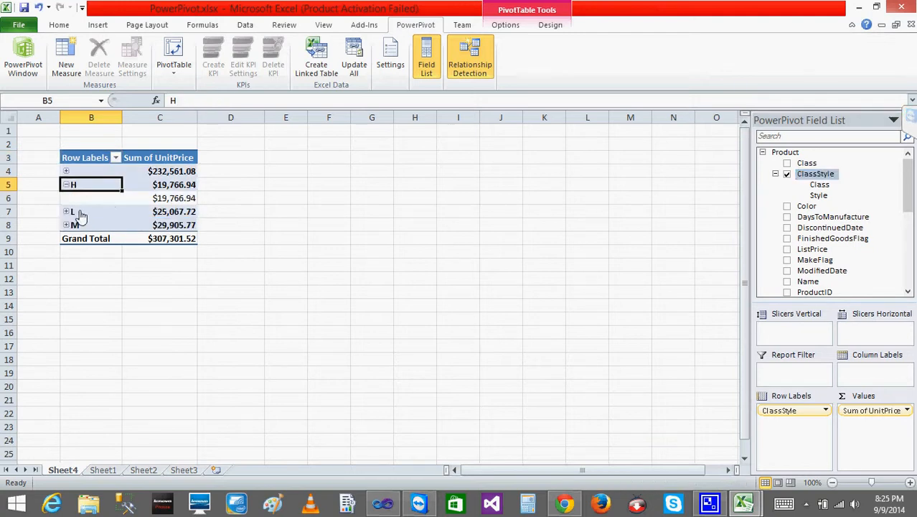
{"action": "left_click", "coordinate": [70, 215]}
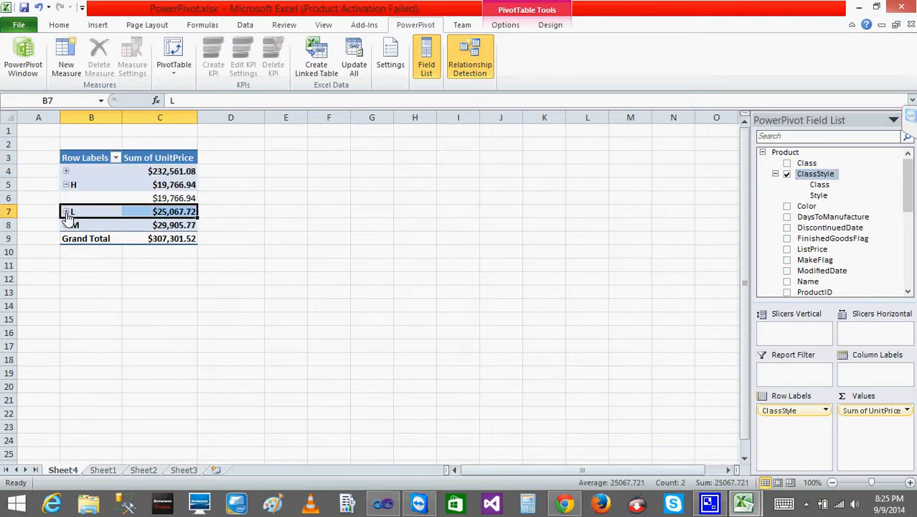
{"action": "left_click", "coordinate": [66, 213]}
{"action": "left_click", "coordinate": [66, 239]}
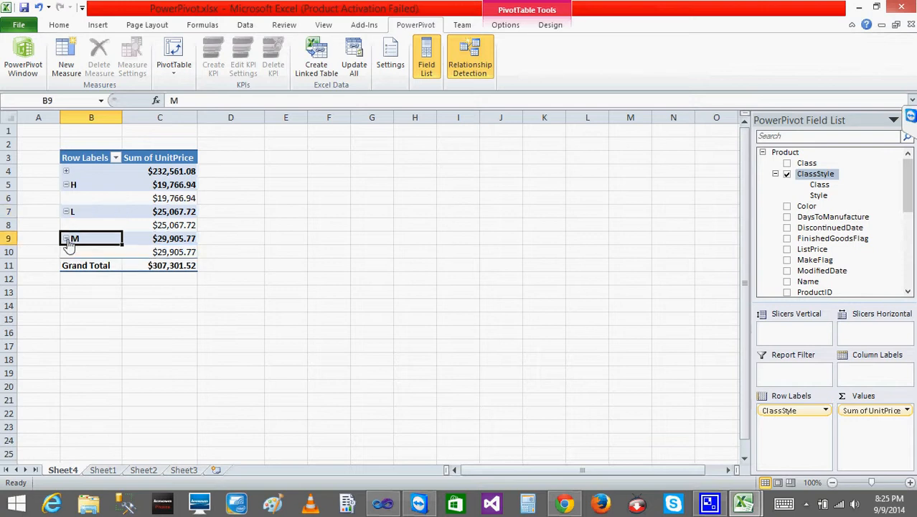
{"action": "left_click", "coordinate": [66, 173]}
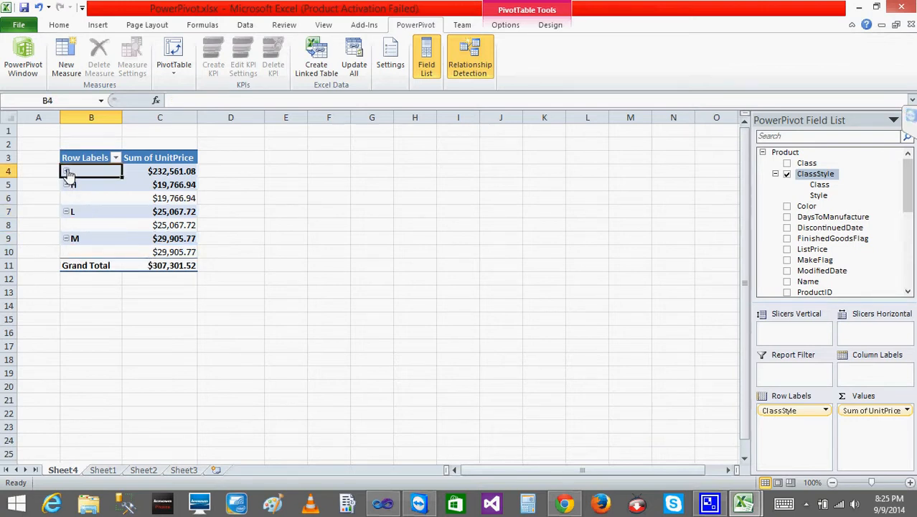
{"action": "left_click", "coordinate": [87, 210]}
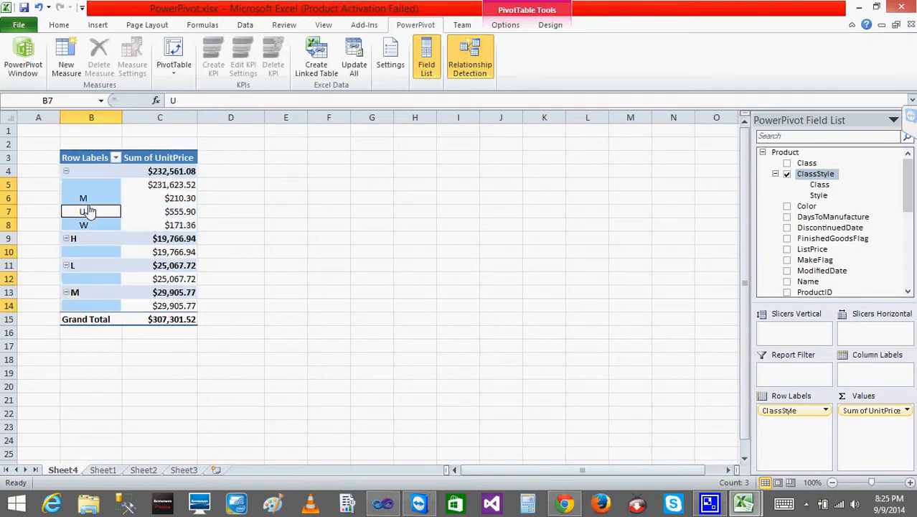
{"action": "left_click", "coordinate": [85, 214]}
{"action": "left_click", "coordinate": [89, 225]}
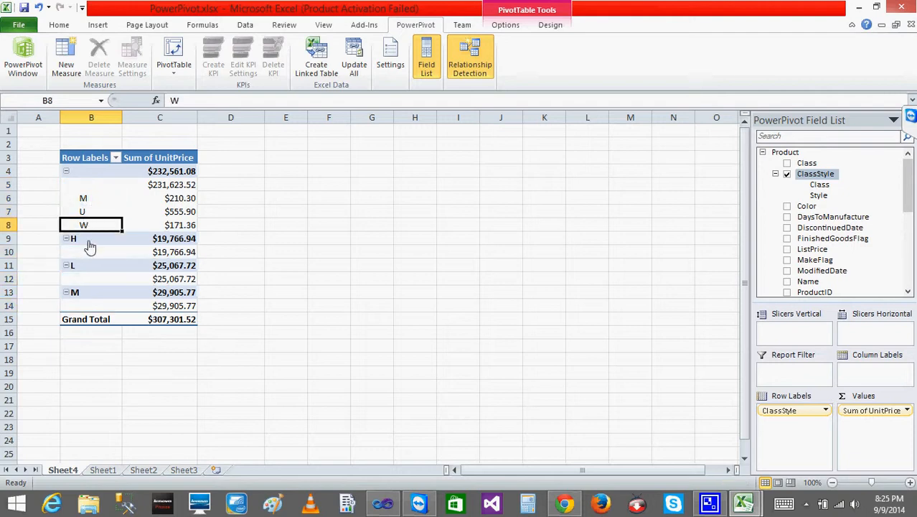
{"action": "left_click", "coordinate": [82, 244]}
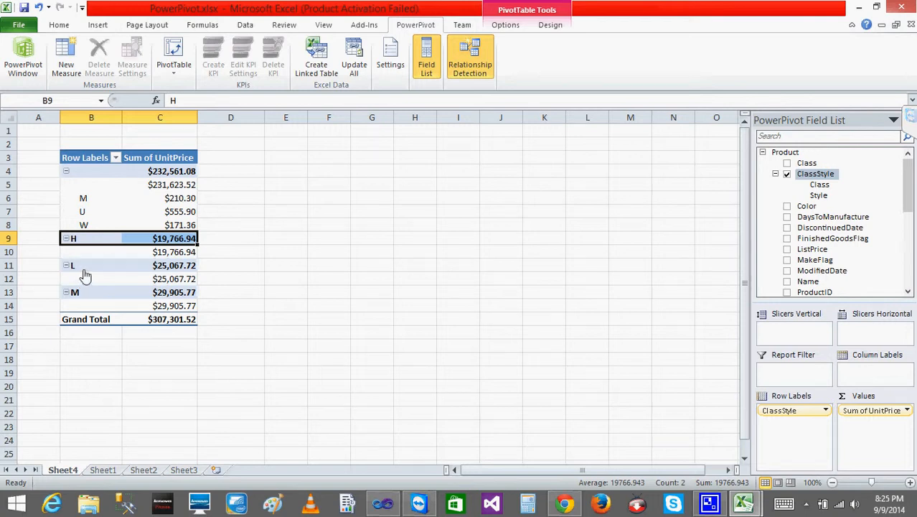
- Examine the L and M class rows and the M style row under the blank class in the PivotTable
{"action": "left_click", "coordinate": [84, 270]}
{"action": "left_click", "coordinate": [85, 294]}
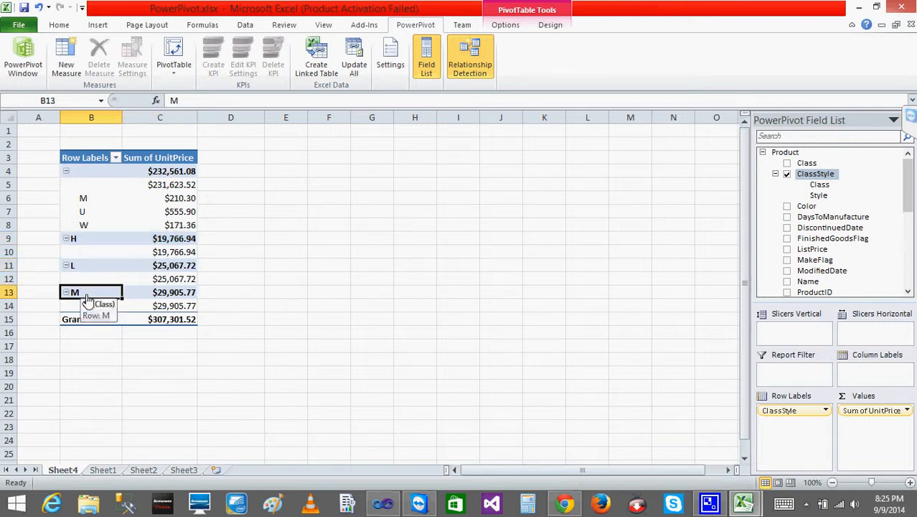
{"action": "left_click", "coordinate": [84, 198]}
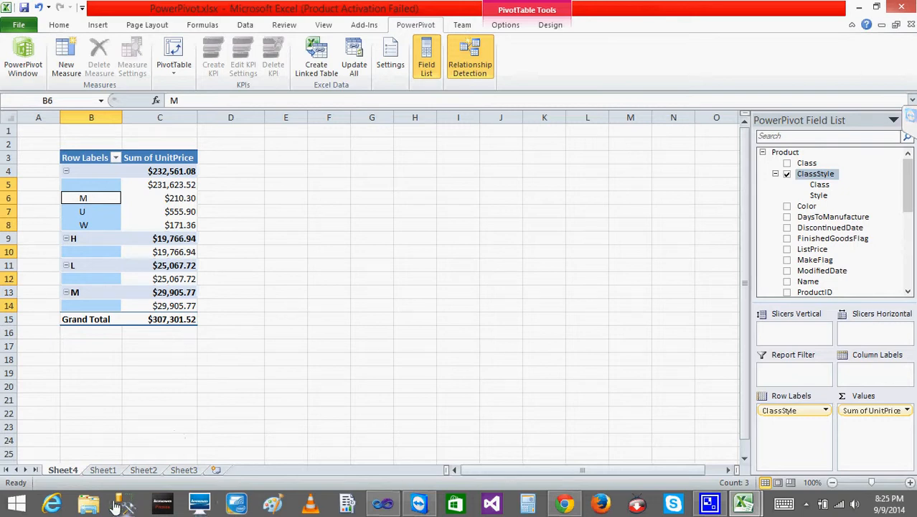
- Switch to the PowerPivot window and remove the Style level from the Product table's ClassStyle hierarchy
{"action": "mouse_move", "coordinate": [744, 503]}
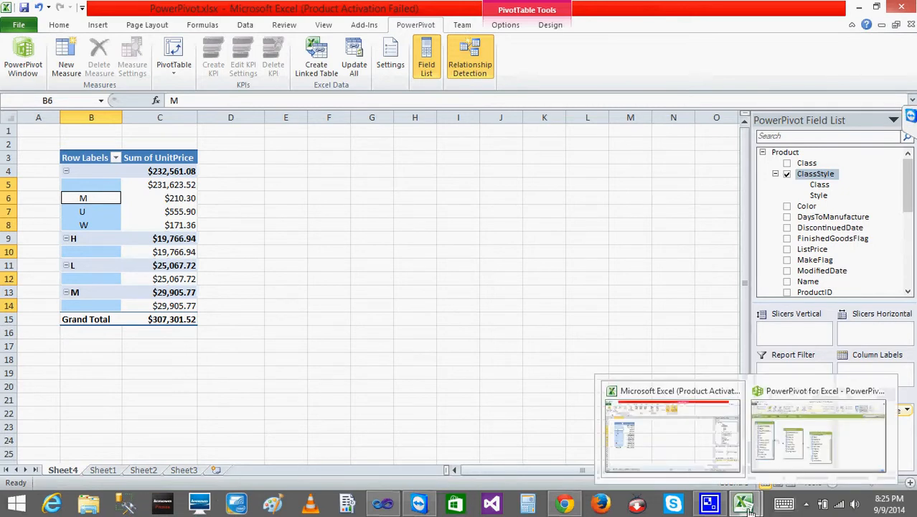
{"action": "left_click", "coordinate": [798, 448]}
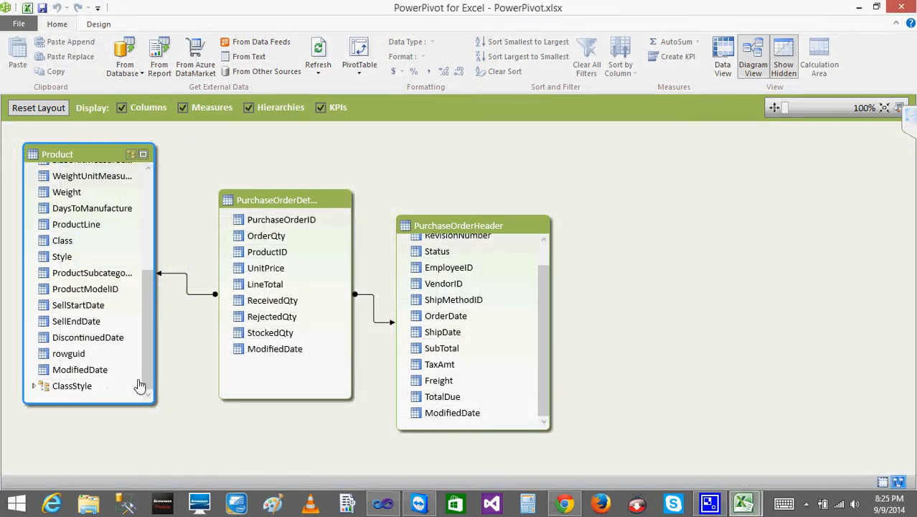
{"action": "left_click", "coordinate": [34, 390]}
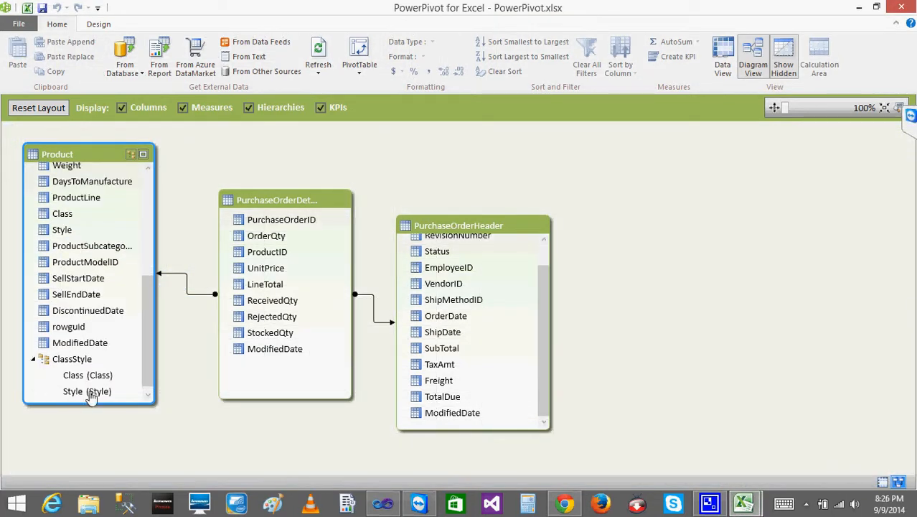
{"action": "left_click", "coordinate": [90, 393]}
{"action": "right_click", "coordinate": [92, 394]}
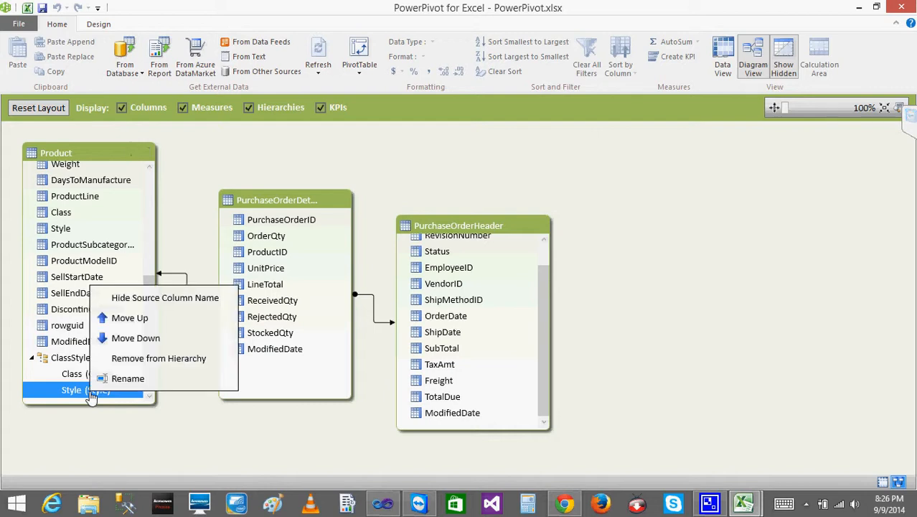
{"action": "left_click", "coordinate": [143, 358]}
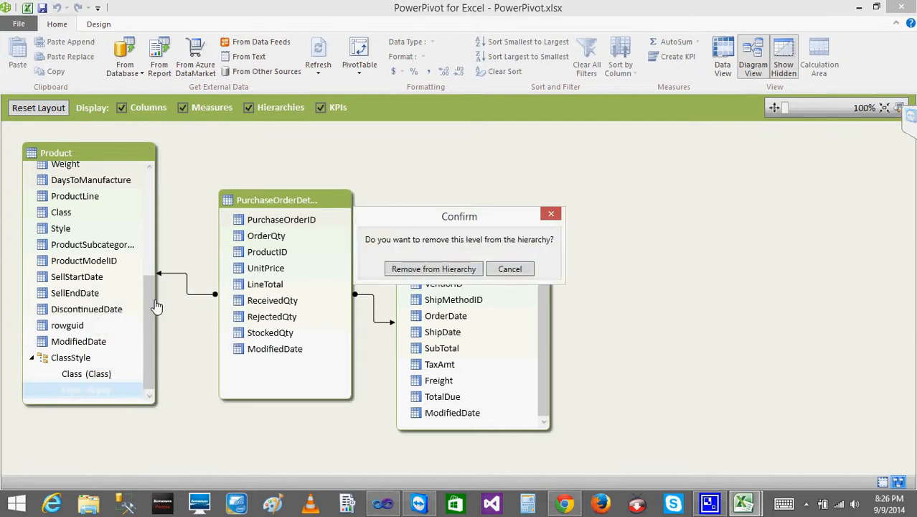
{"action": "left_click", "coordinate": [434, 269]}
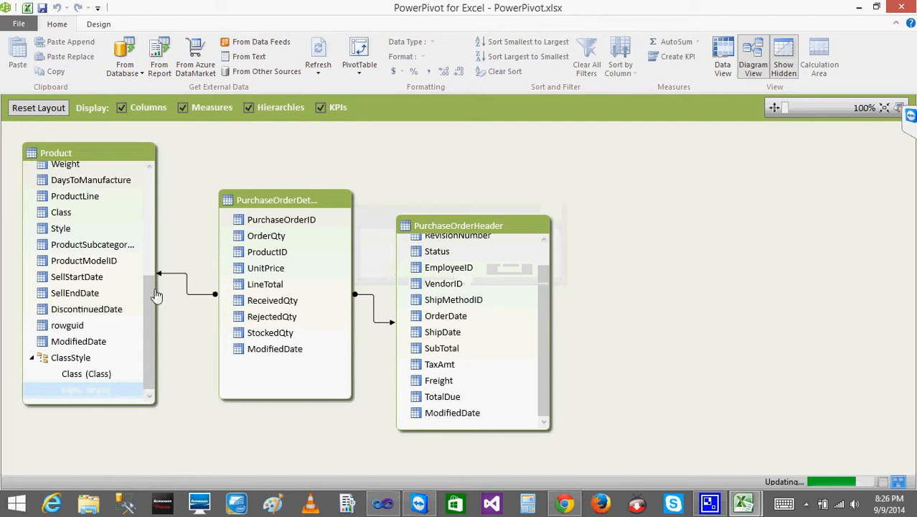
- Add the Product table's Color column above Class in the ClassStyle hierarchy and save the PowerPivot workbook
{"action": "left_click", "coordinate": [157, 317]}
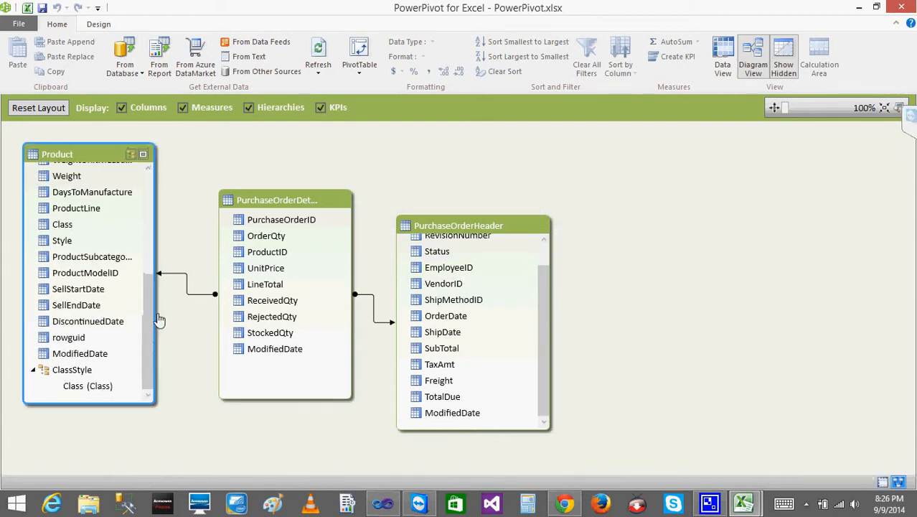
{"action": "left_click_drag", "start_coordinate": [150, 311], "coordinate": [142, 191]}
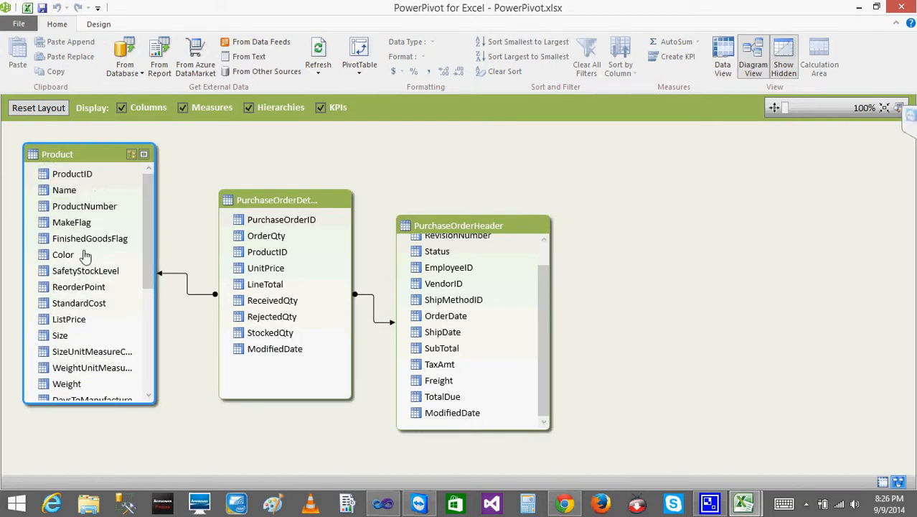
{"action": "left_click_drag", "start_coordinate": [85, 257], "coordinate": [94, 388]}
{"action": "left_click_drag", "start_coordinate": [150, 354], "coordinate": [156, 381]}
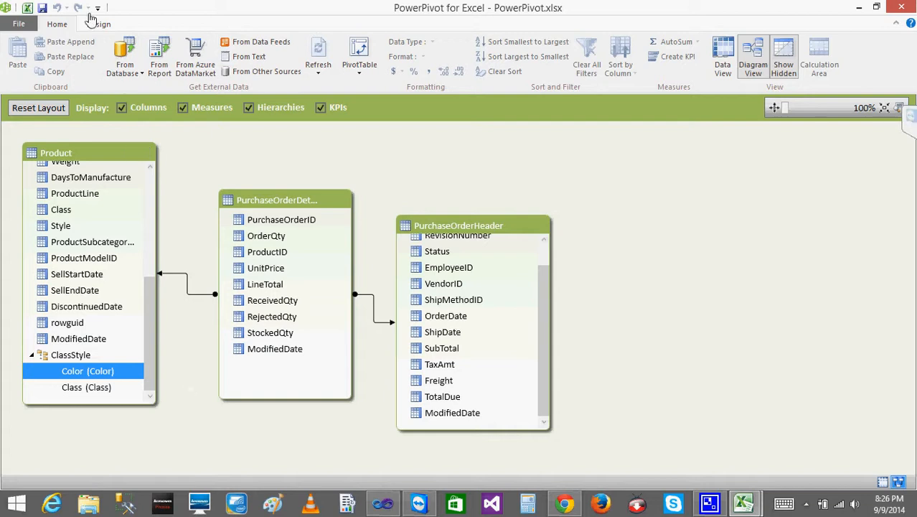
{"action": "left_click", "coordinate": [42, 8]}
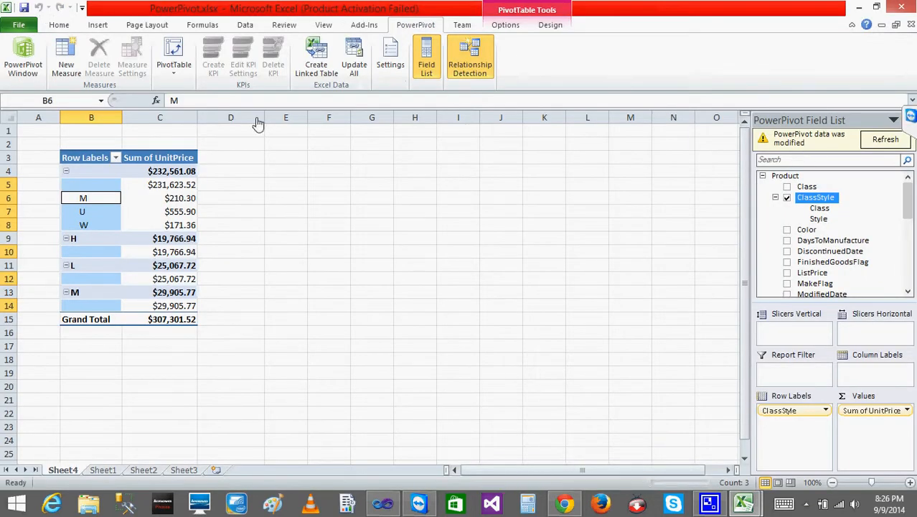
- Refresh the modified PowerPivot data in Excel's field list and expand the Black, Blue, Grey and Multi color groups in the PivotTable
{"action": "left_click", "coordinate": [888, 141]}
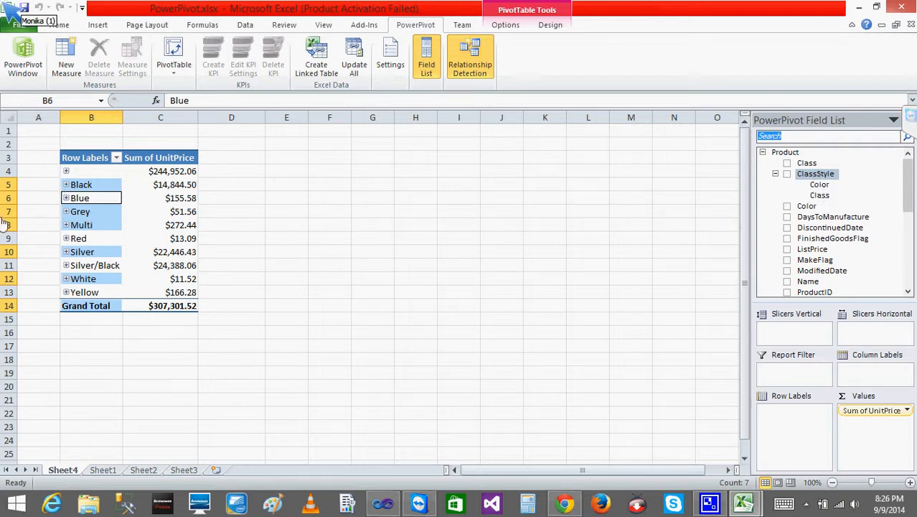
{"action": "left_click", "coordinate": [72, 188]}
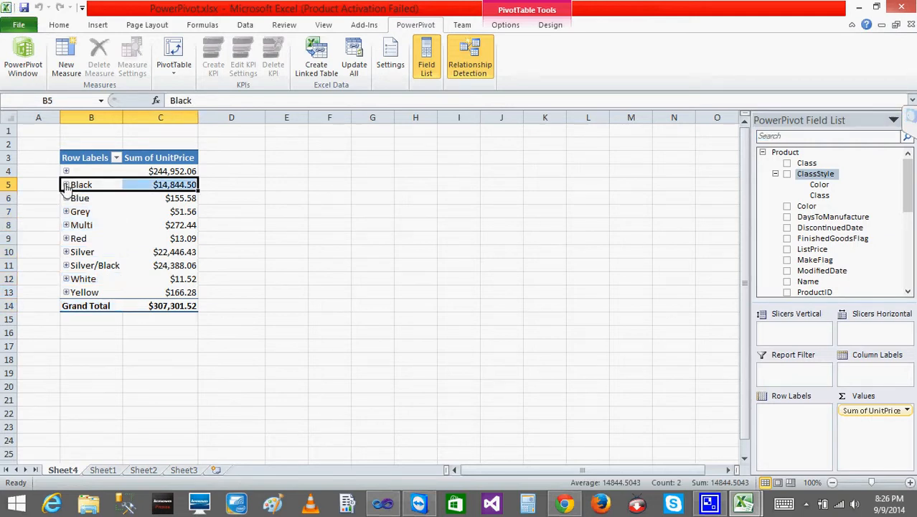
{"action": "left_click", "coordinate": [65, 185]}
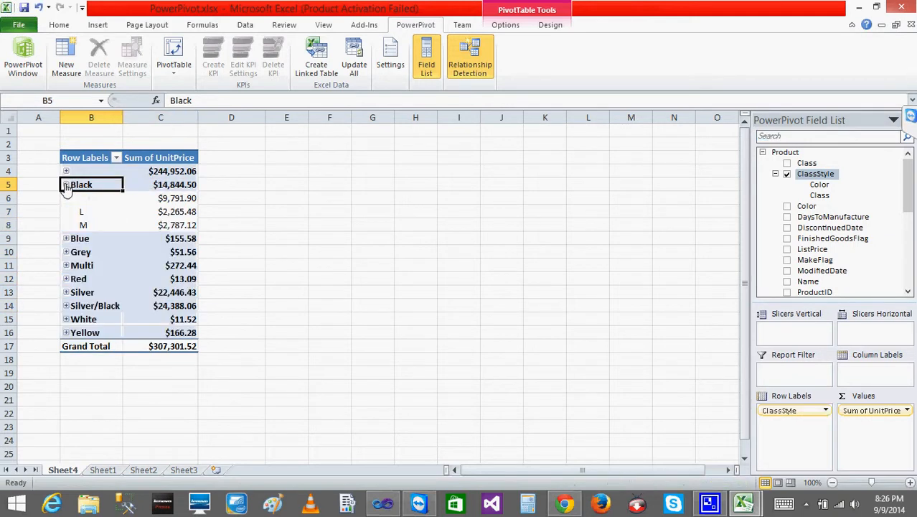
{"action": "left_click", "coordinate": [66, 240]}
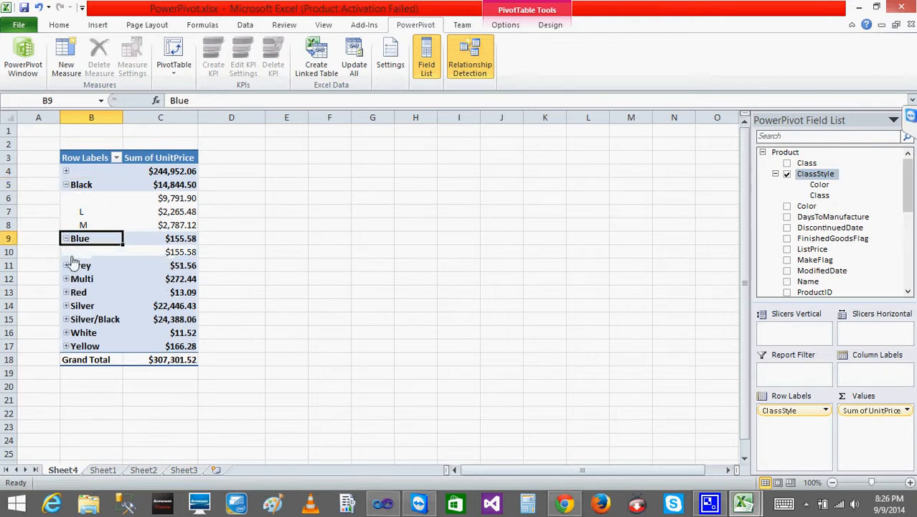
{"action": "left_click", "coordinate": [66, 265]}
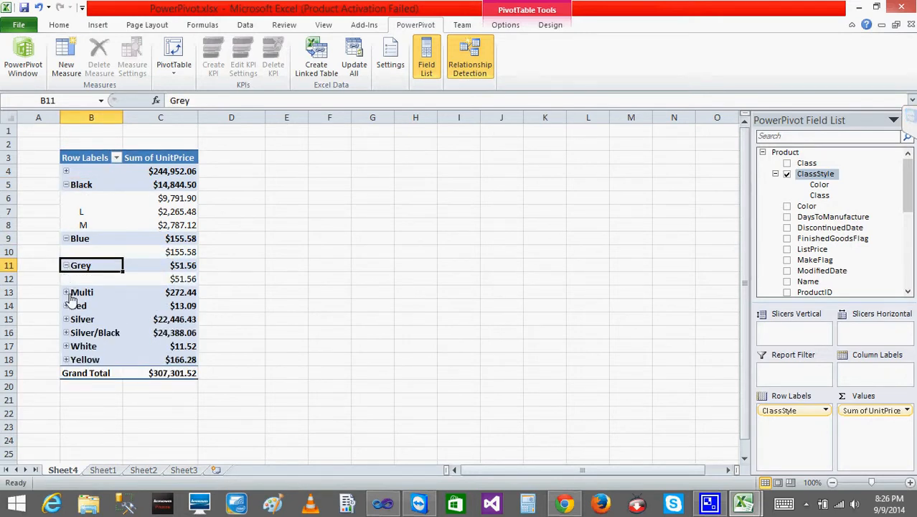
{"action": "left_click", "coordinate": [70, 296]}
{"action": "left_click", "coordinate": [66, 293]}
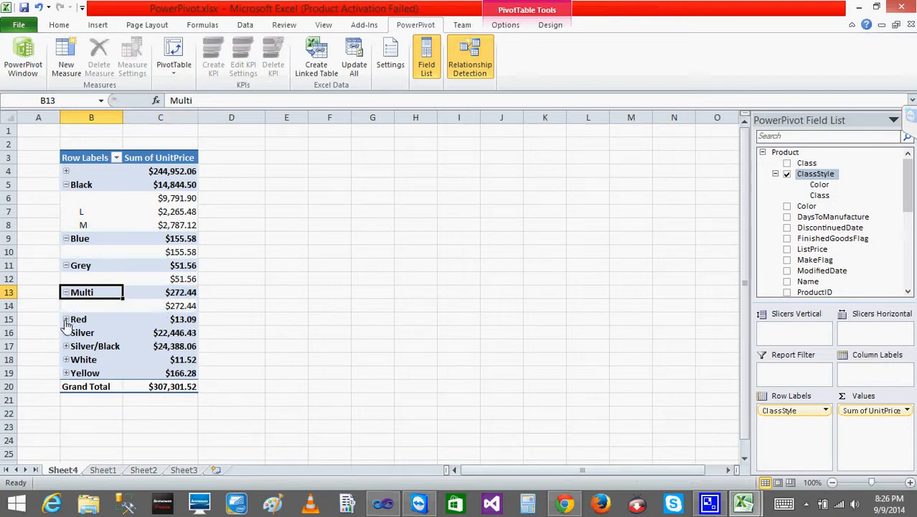
- Expand the Yellow, White and Silver/Black color groups and inspect the class rows beneath Silver/Black
{"action": "left_click", "coordinate": [66, 374]}
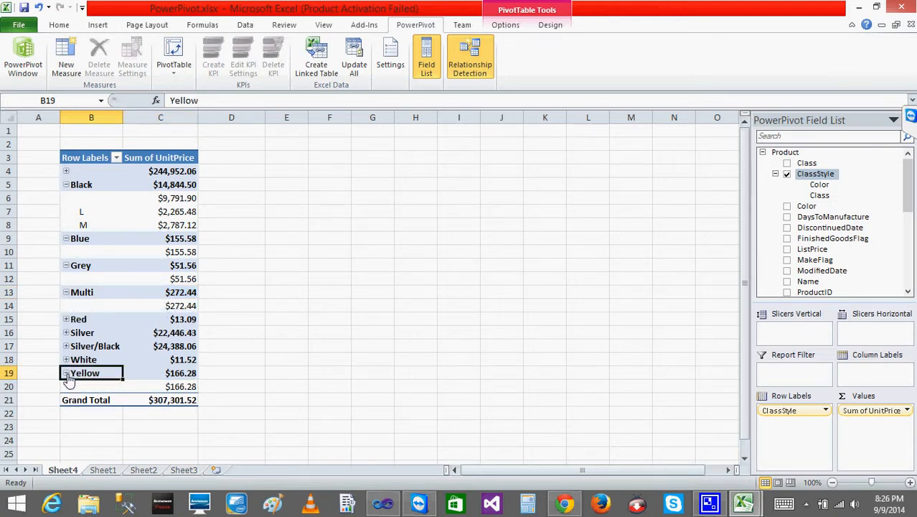
{"action": "left_click", "coordinate": [69, 361]}
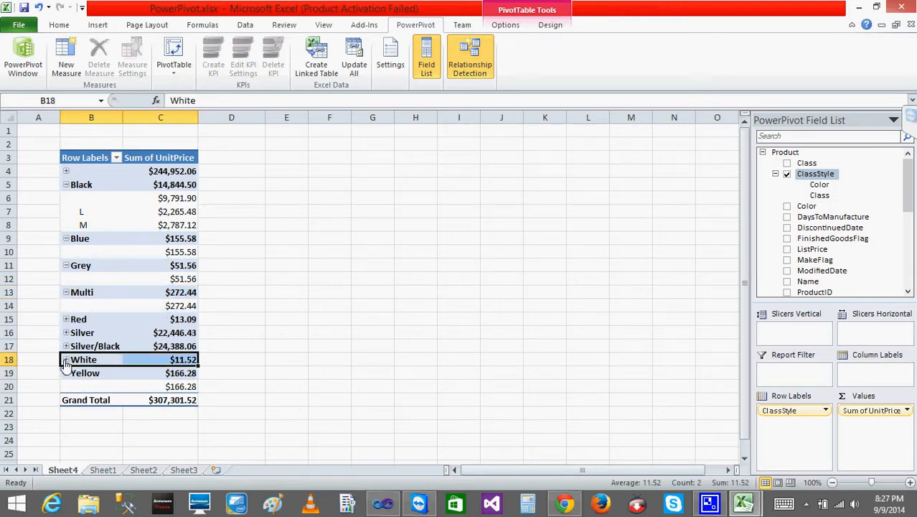
{"action": "left_click", "coordinate": [66, 360]}
{"action": "left_click", "coordinate": [66, 346]}
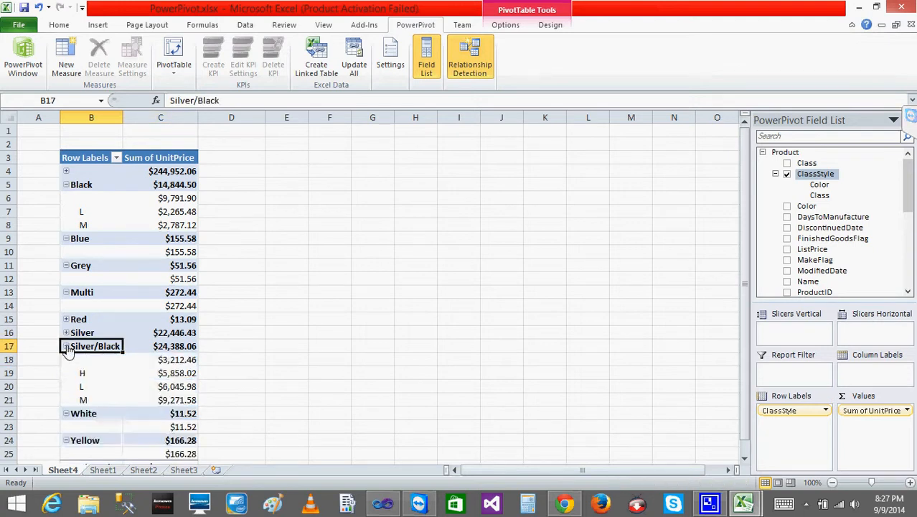
{"action": "left_click", "coordinate": [102, 363]}
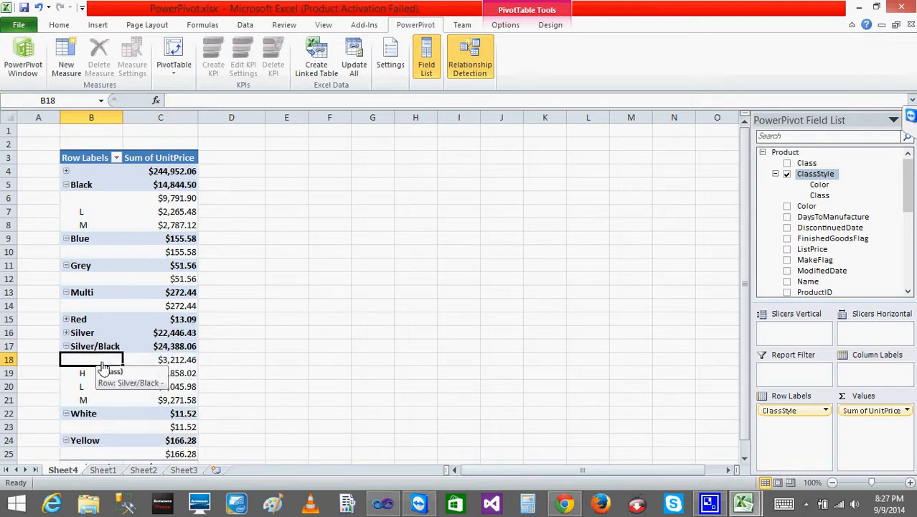
{"action": "left_click", "coordinate": [105, 387]}
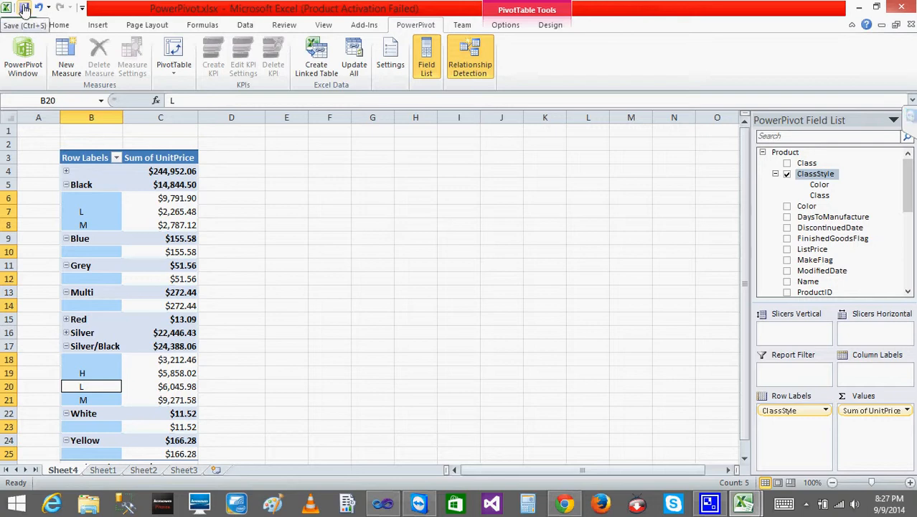
- Save the PowerPivot.xlsx workbook and close Excel to return to the desktop
{"action": "left_click", "coordinate": [24, 9]}
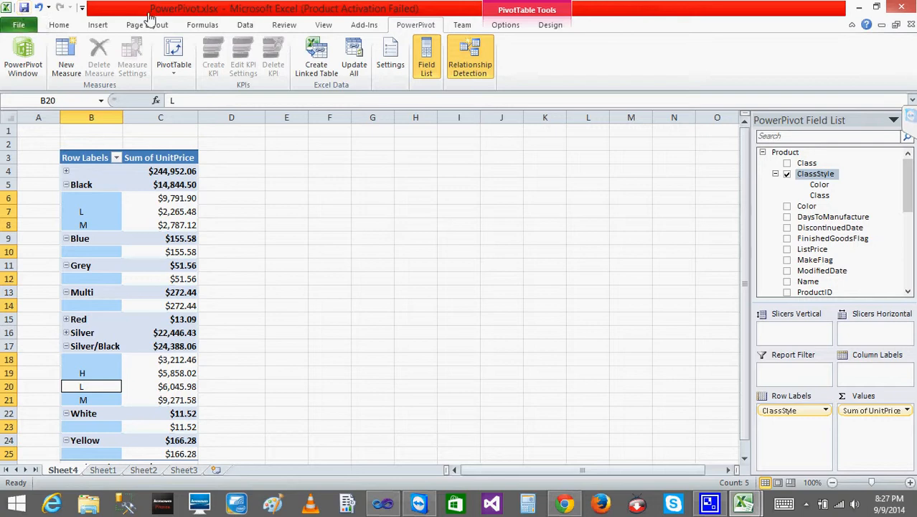
{"action": "left_click", "coordinate": [904, 9]}
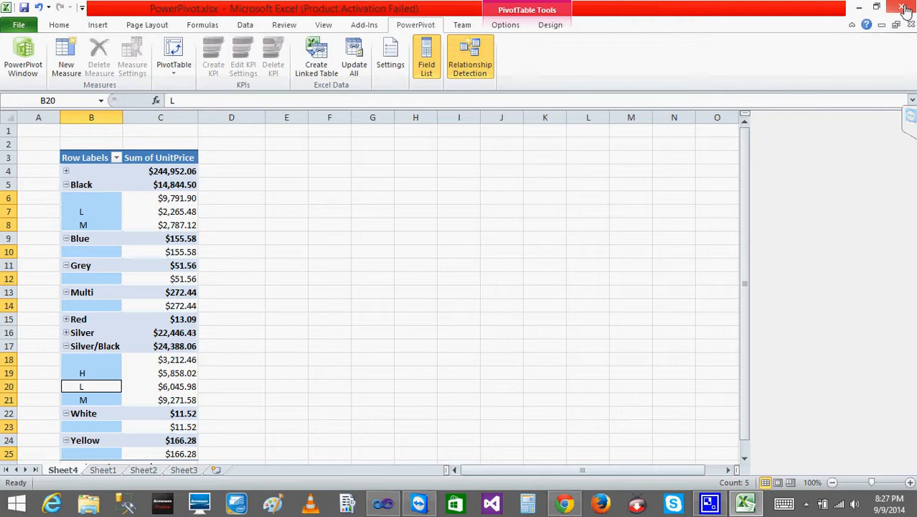
{"action": "left_click", "coordinate": [903, 7]}
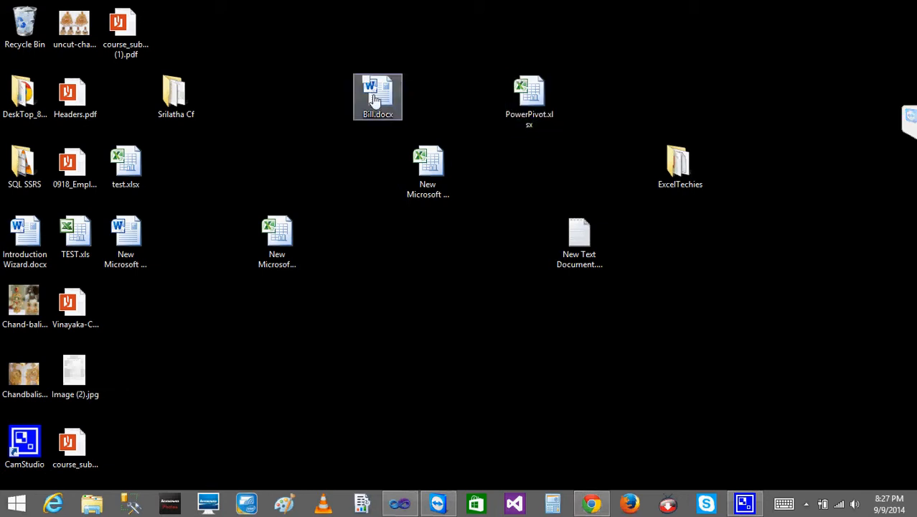
- Reopen PowerPivot.xlsx from the desktop, select cell C9 in the PivotTable and dismiss the Office activation wizard
{"action": "left_click", "coordinate": [538, 86]}
{"action": "double_click", "coordinate": [535, 84]}
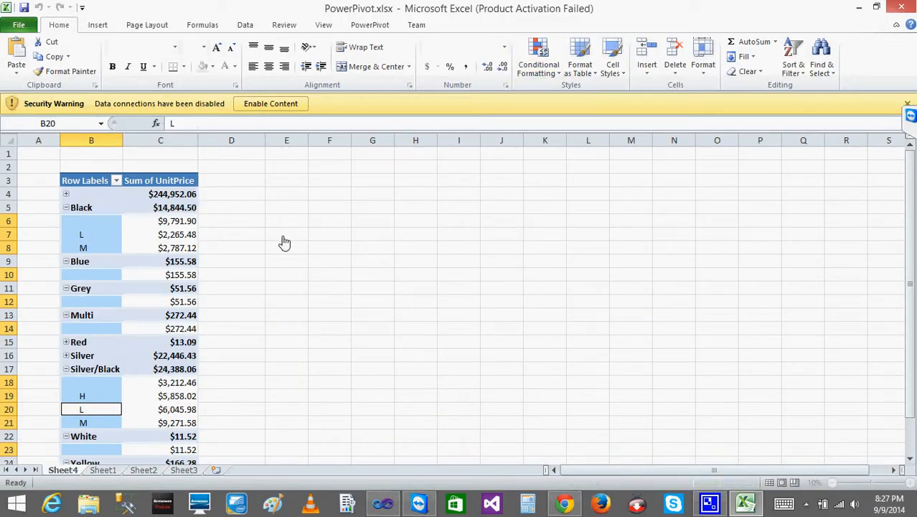
{"action": "left_click", "coordinate": [131, 261]}
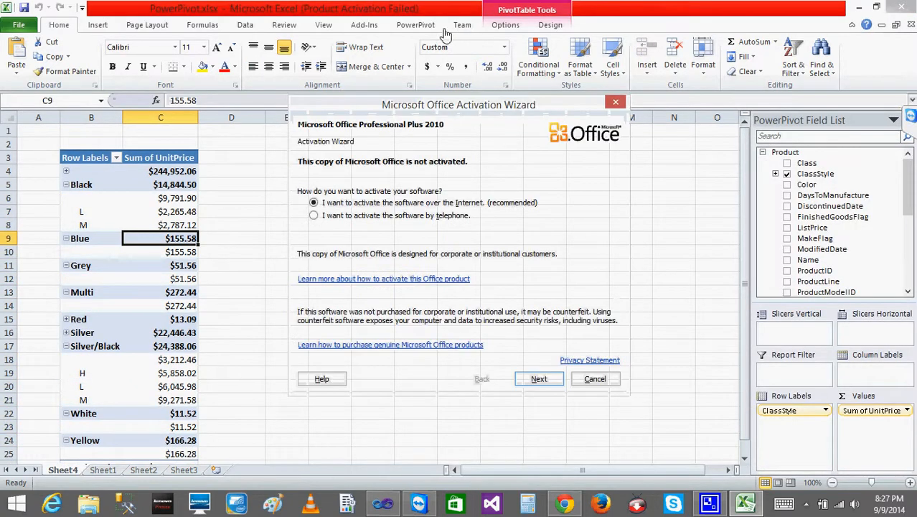
{"action": "left_click", "coordinate": [617, 105]}
- Open the PowerPivot window, collapse the ClassStyle hierarchy in the Product table and switch back to the Excel PivotTable
{"action": "left_click", "coordinate": [405, 27]}
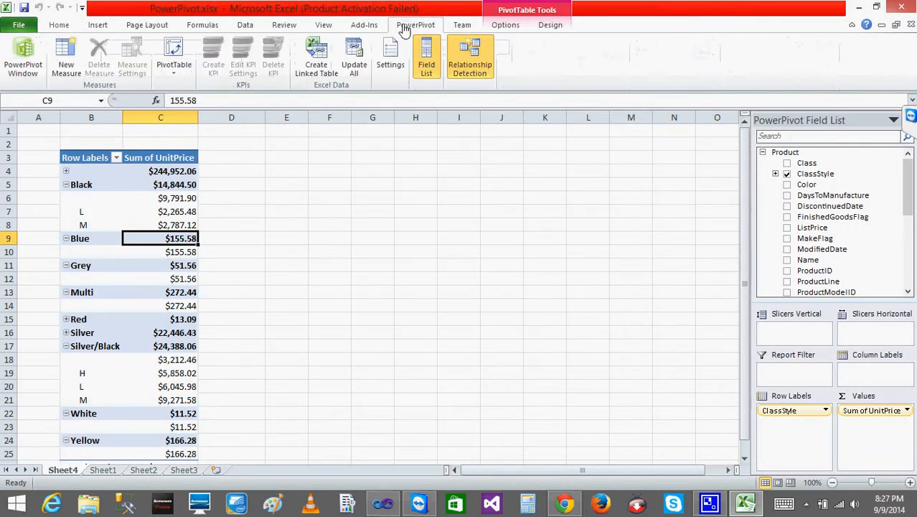
{"action": "left_click", "coordinate": [20, 55]}
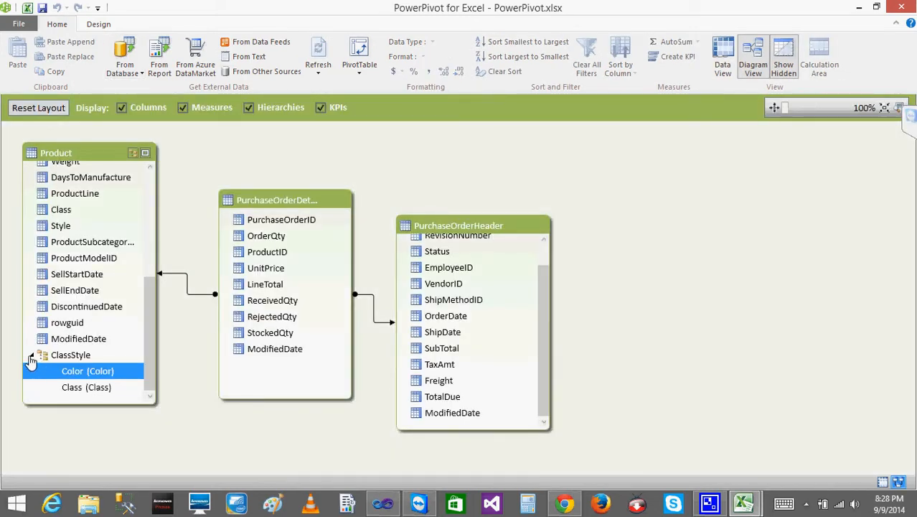
{"action": "left_click", "coordinate": [31, 359]}
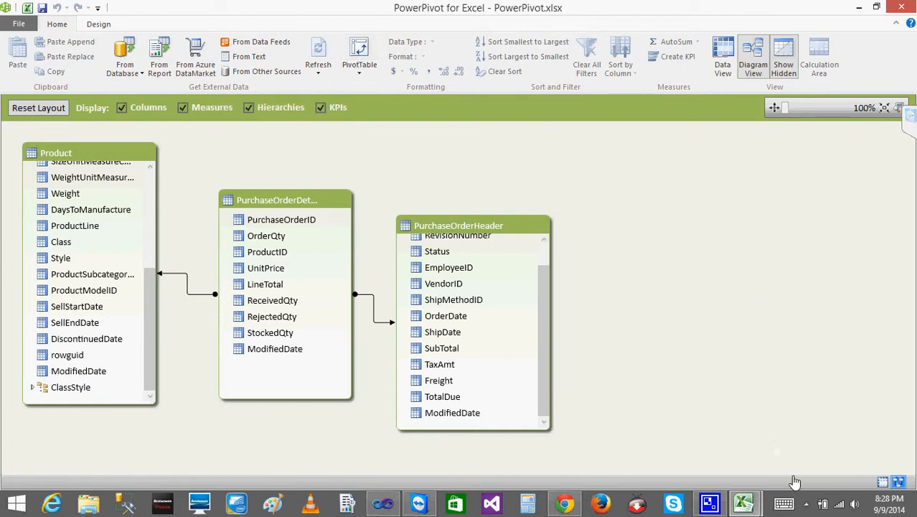
{"action": "mouse_move", "coordinate": [745, 507]}
{"action": "left_click", "coordinate": [676, 459]}
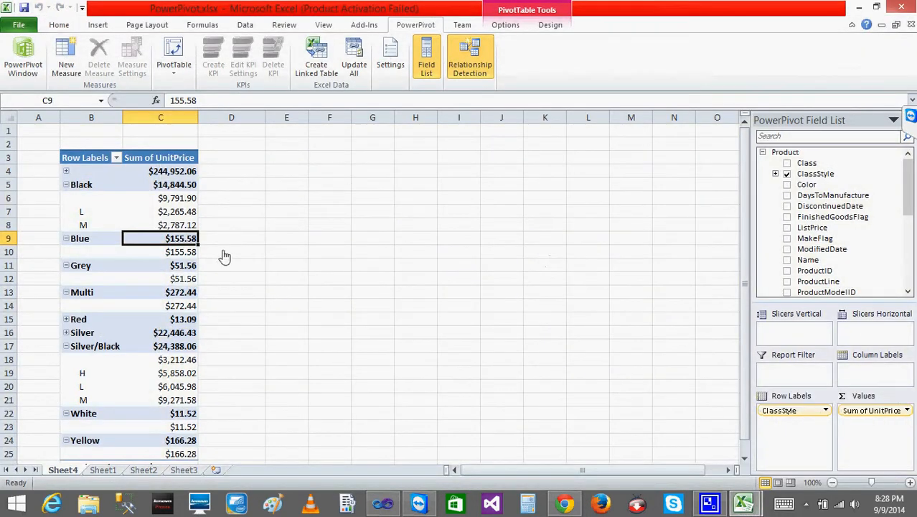
- Collapse the Product table in the field list and insert a 2-D clustered column chart from the PivotTable
{"action": "left_click", "coordinate": [762, 152]}
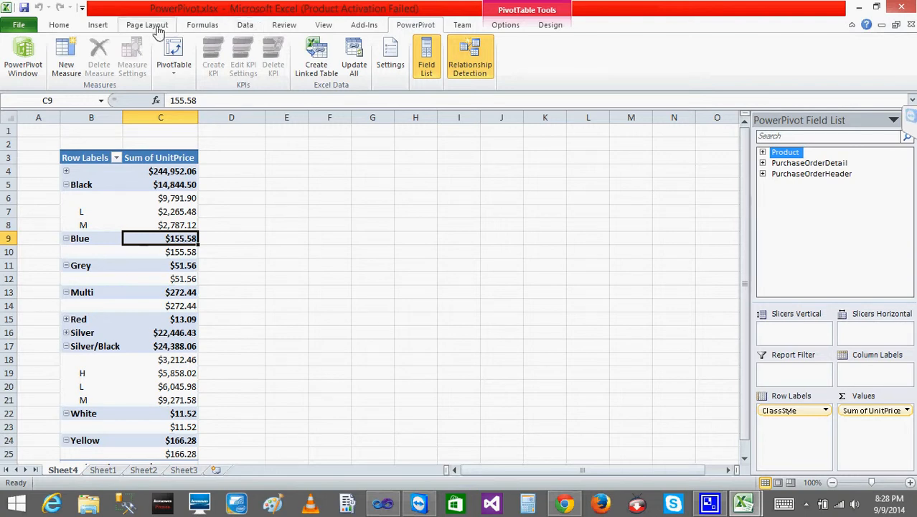
{"action": "left_click", "coordinate": [98, 26]}
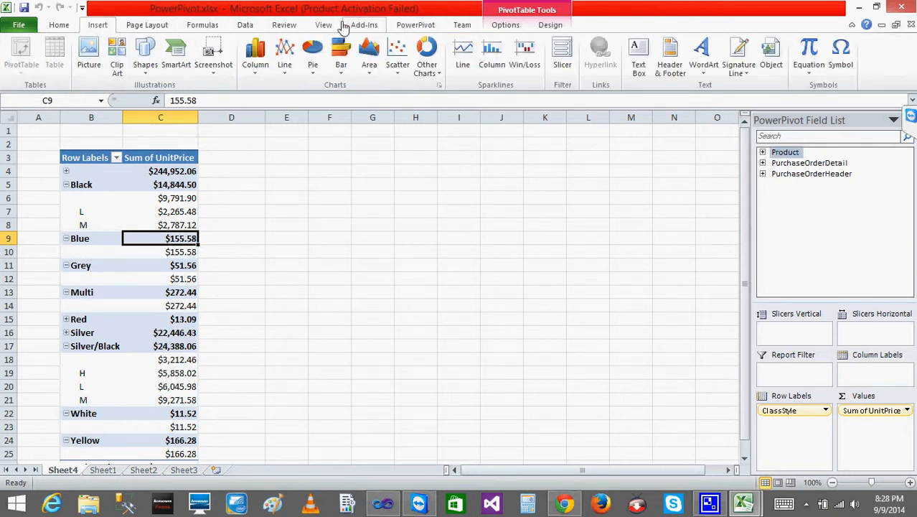
{"action": "left_click", "coordinate": [254, 61]}
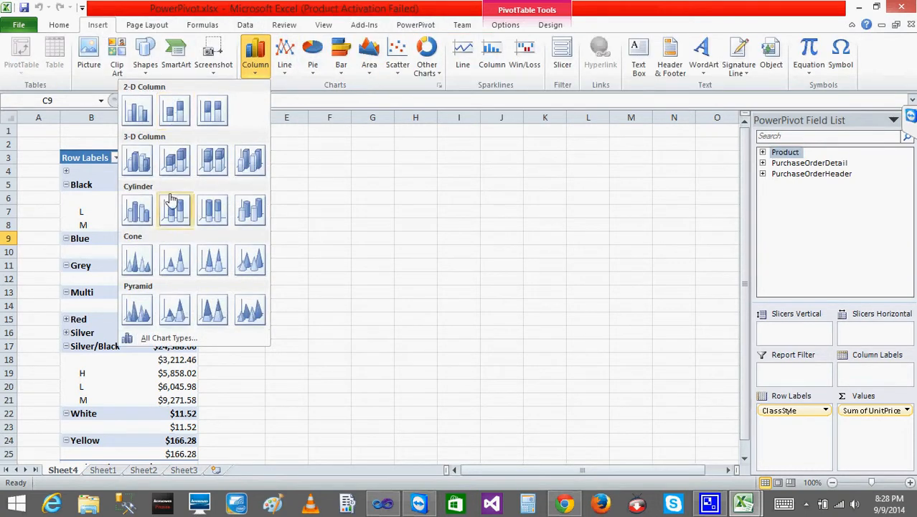
{"action": "left_click", "coordinate": [137, 110]}
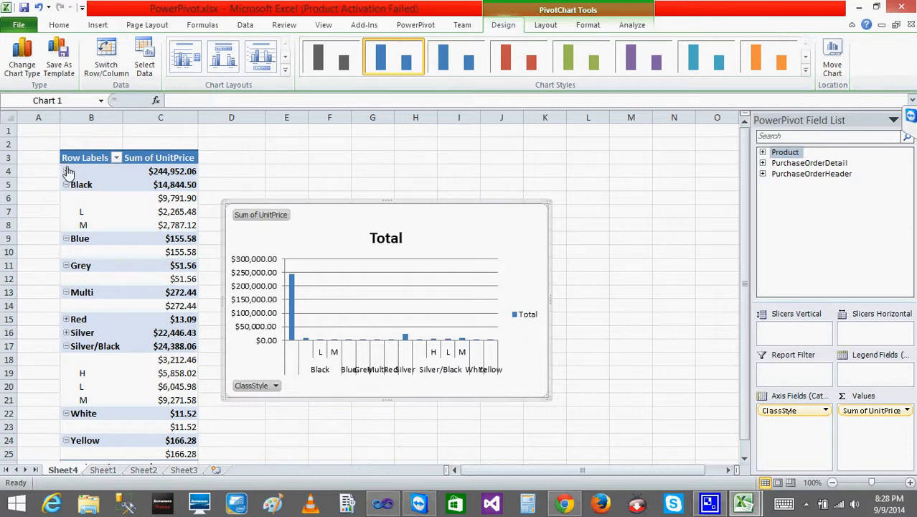
- Filter the PivotChart's ClassStyle field to show only the color Black
{"action": "left_click", "coordinate": [327, 373]}
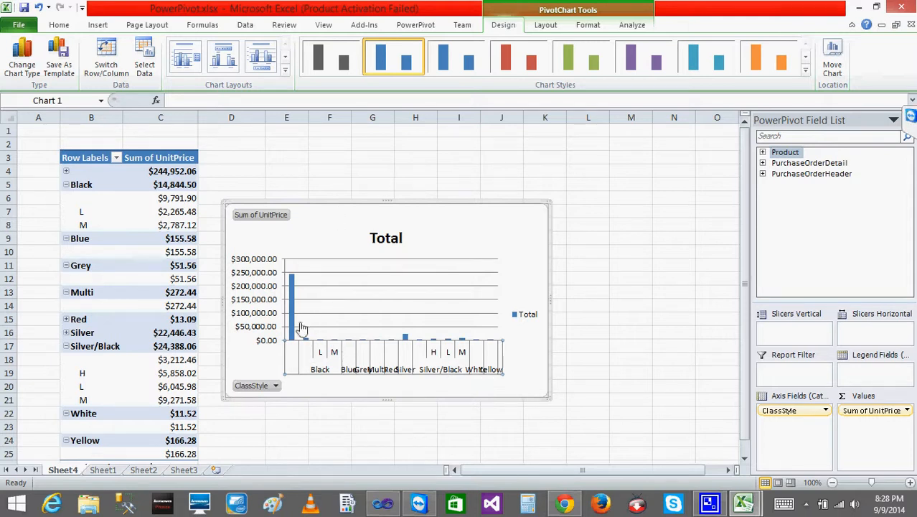
{"action": "left_click", "coordinate": [277, 386]}
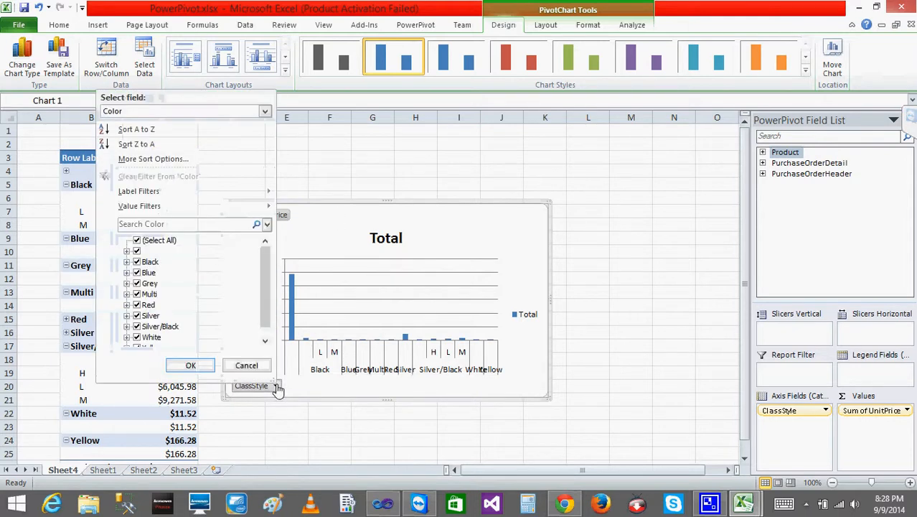
{"action": "left_click", "coordinate": [138, 240]}
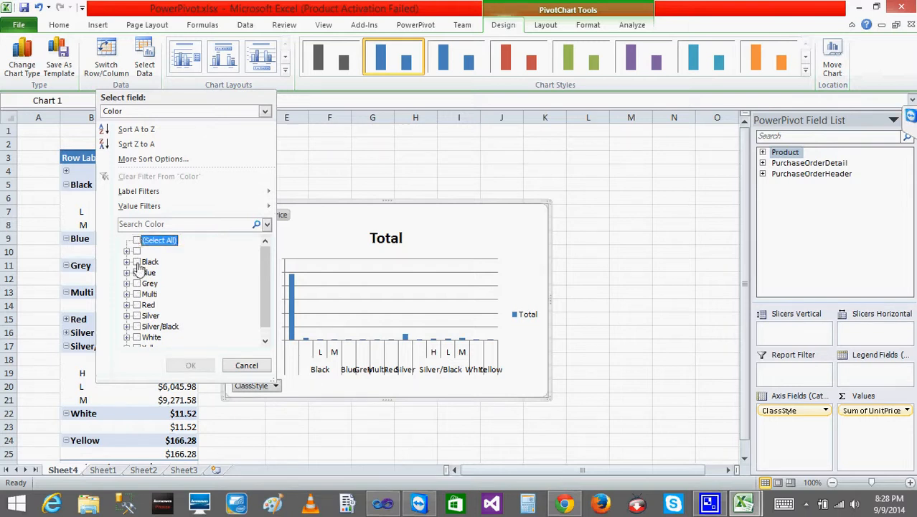
{"action": "left_click", "coordinate": [137, 262]}
{"action": "left_click", "coordinate": [190, 365]}
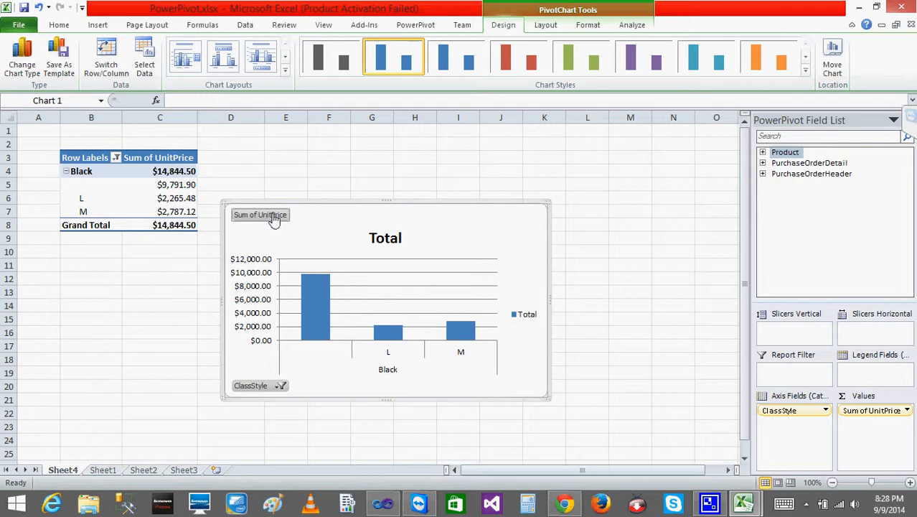
{"action": "left_click", "coordinate": [625, 191]}
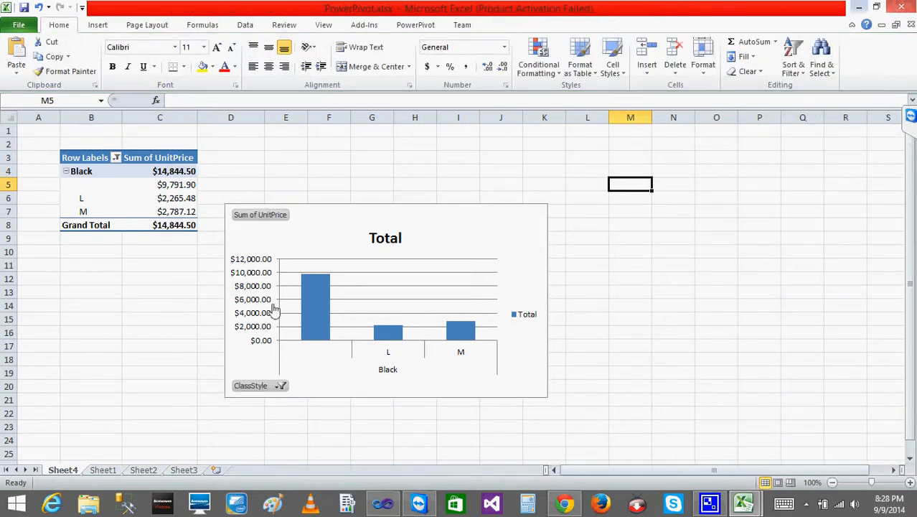
- Switch to the PowerPivot window's data view and select the first calculation-area cell beneath PurchaseOrderHeader's SubTotal column
{"action": "mouse_move", "coordinate": [743, 504]}
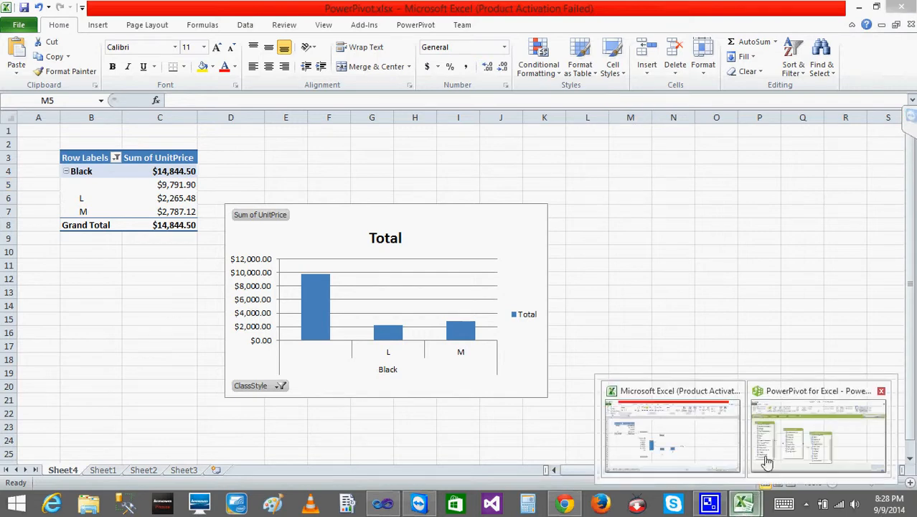
{"action": "left_click", "coordinate": [764, 453]}
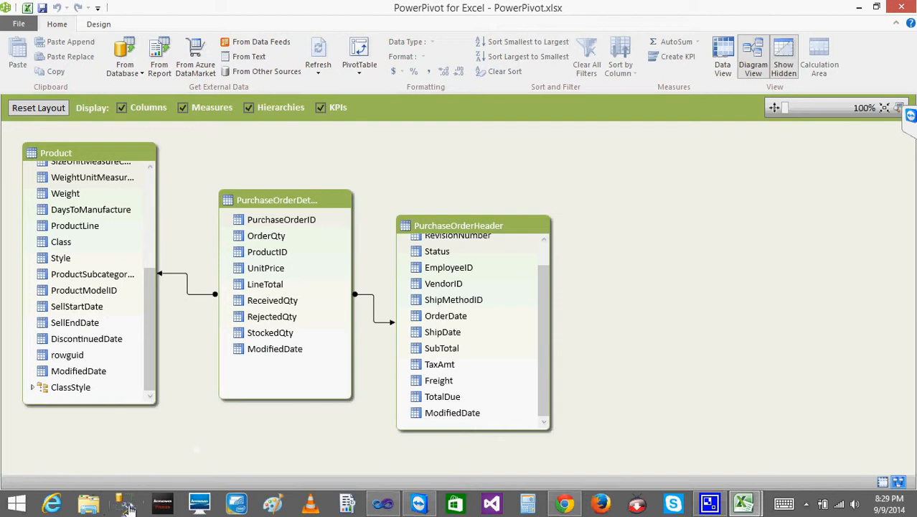
{"action": "left_click", "coordinate": [883, 481]}
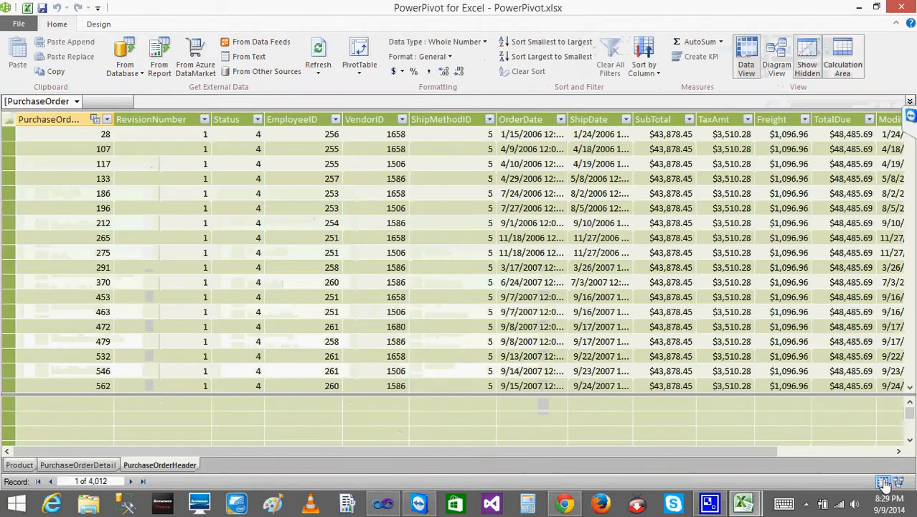
{"action": "left_click", "coordinate": [547, 371]}
{"action": "left_click", "coordinate": [662, 388]}
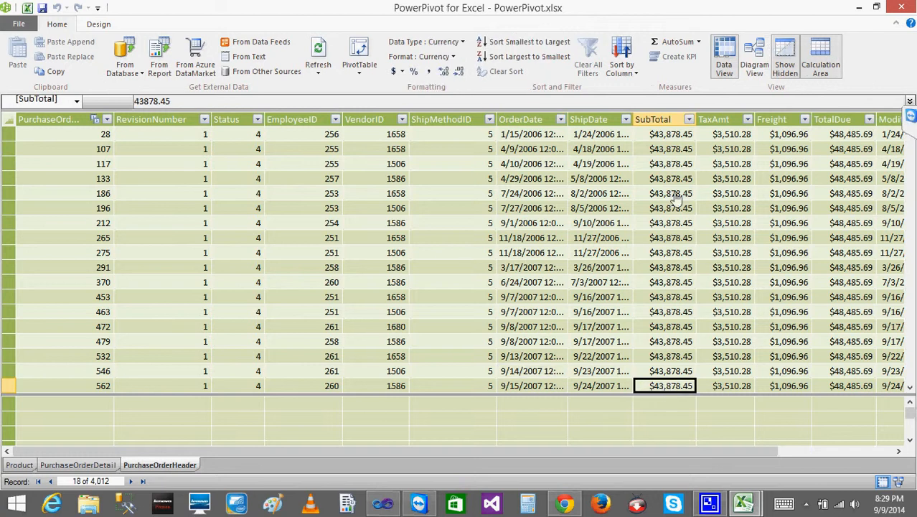
{"action": "left_click", "coordinate": [660, 121]}
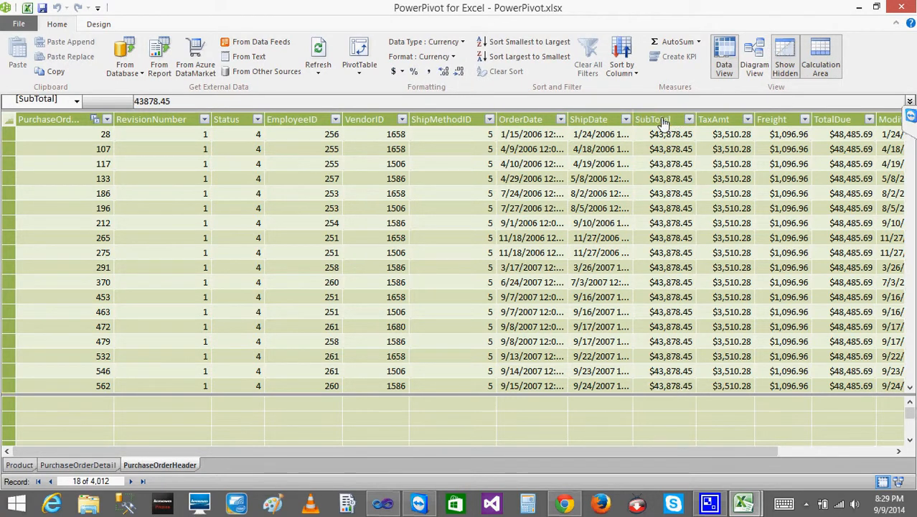
{"action": "left_click", "coordinate": [653, 406]}
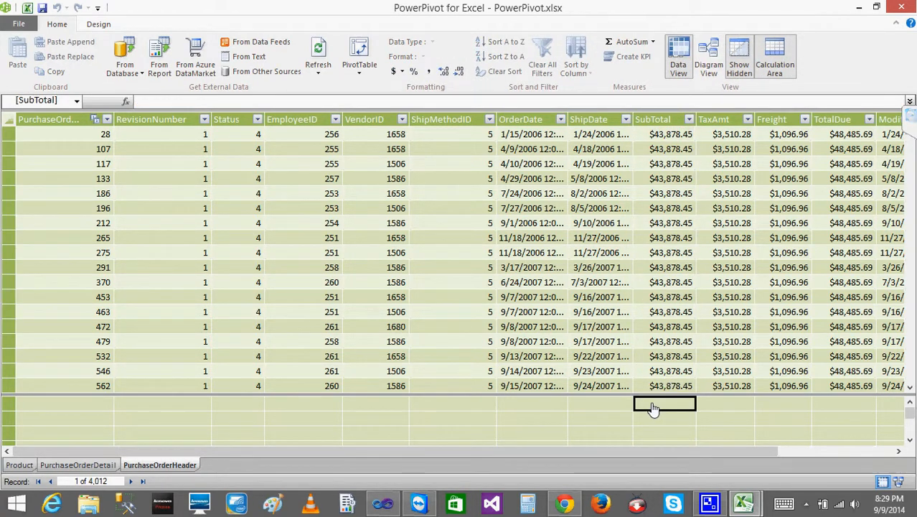
- Create a measure beneath the SubTotal column with the formula =SUM([SubTotal])
{"action": "left_click", "coordinate": [99, 27]}
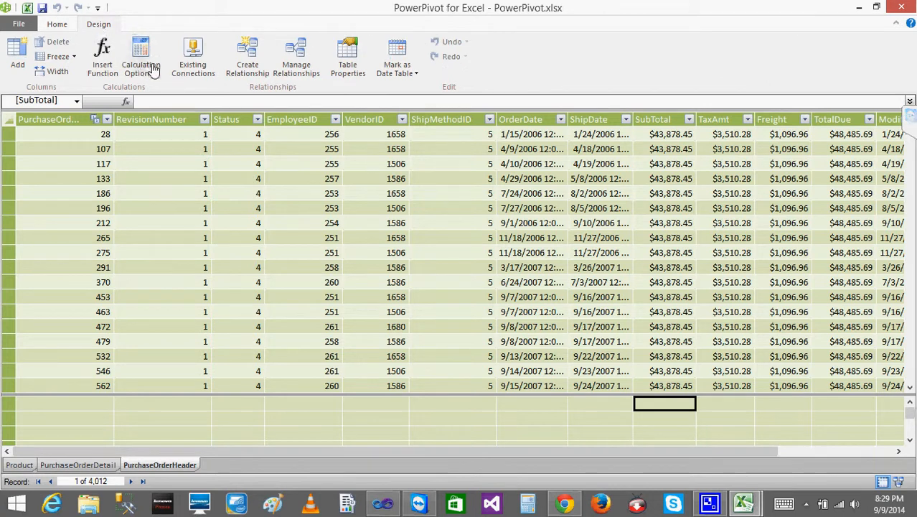
{"action": "left_click", "coordinate": [163, 101]}
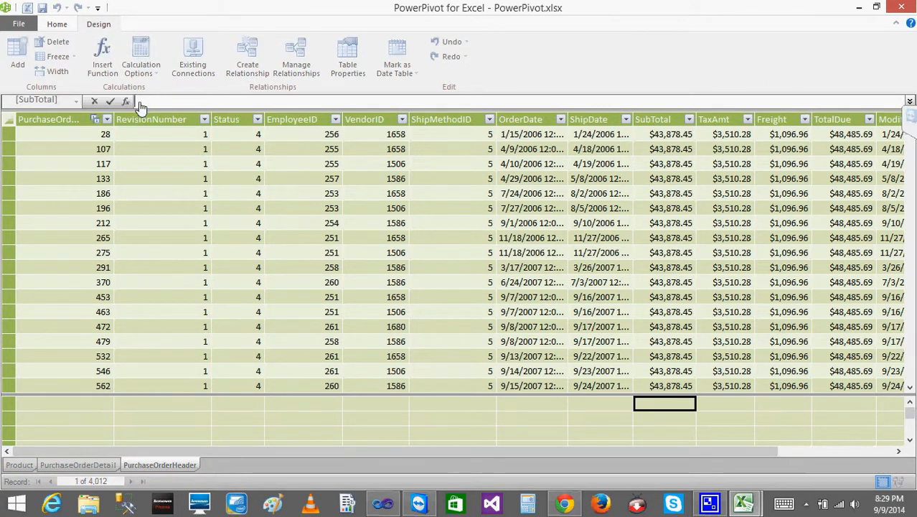
{"action": "type", "text": "=SUM"}
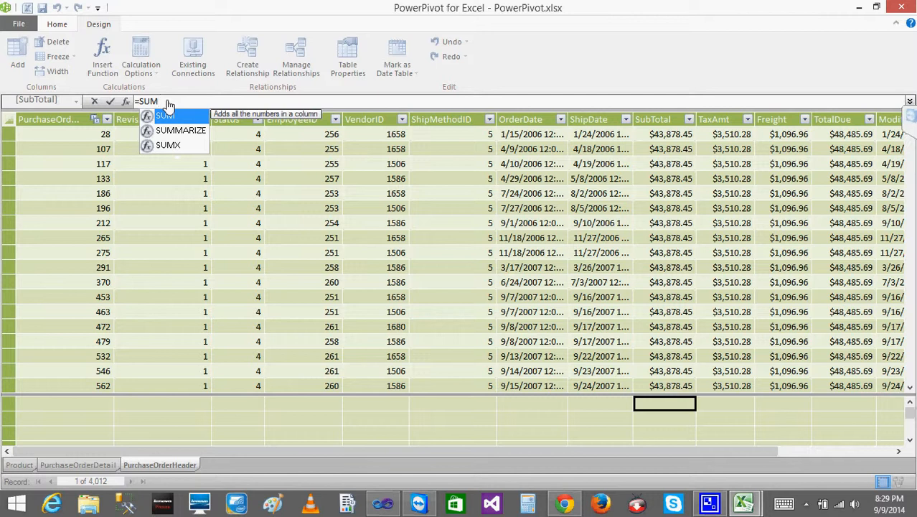
{"action": "type", "text": "("}
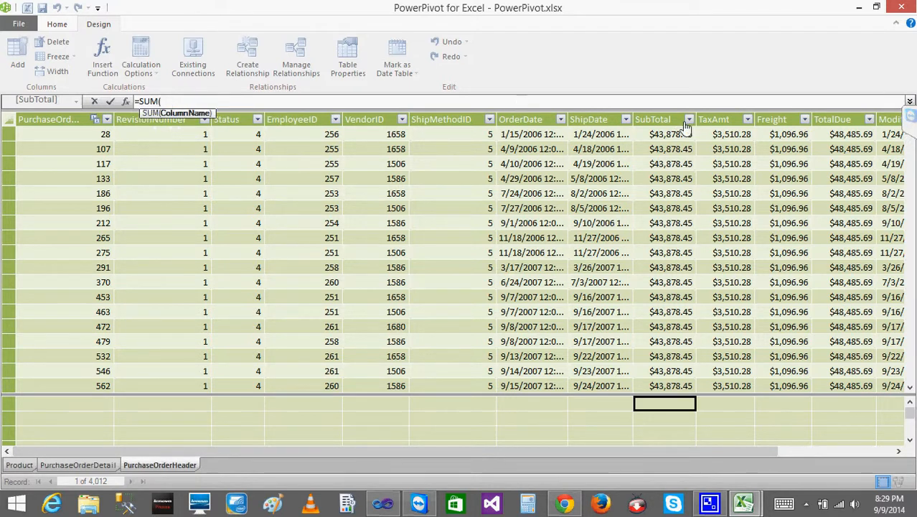
{"action": "left_click", "coordinate": [664, 123]}
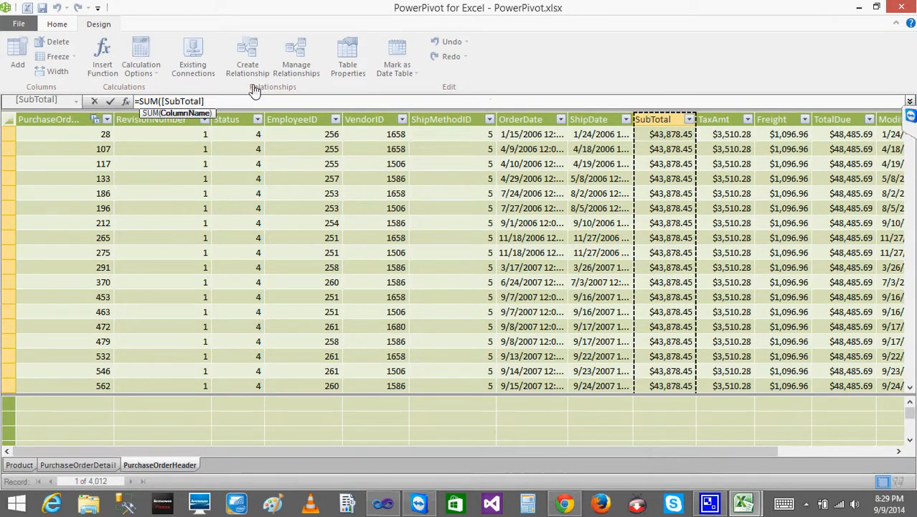
{"action": "type", "text": ")"}
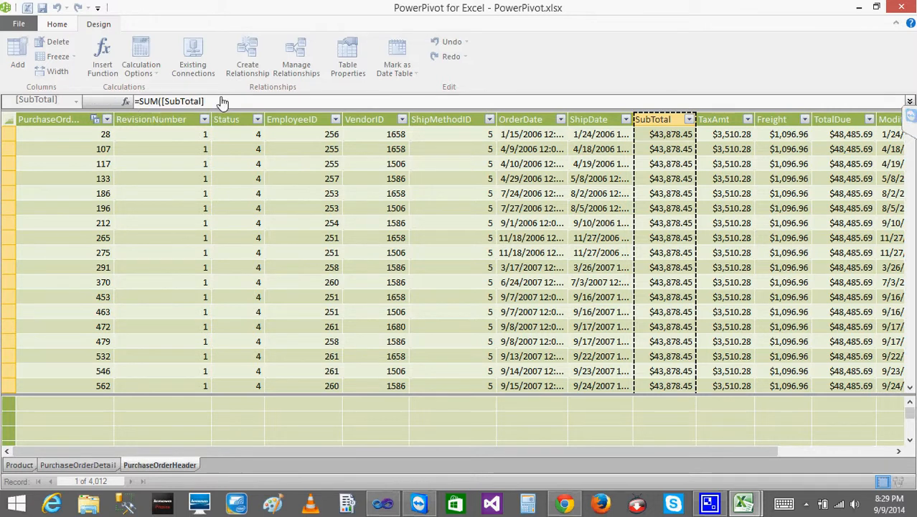
{"action": "key", "text": "Return"}
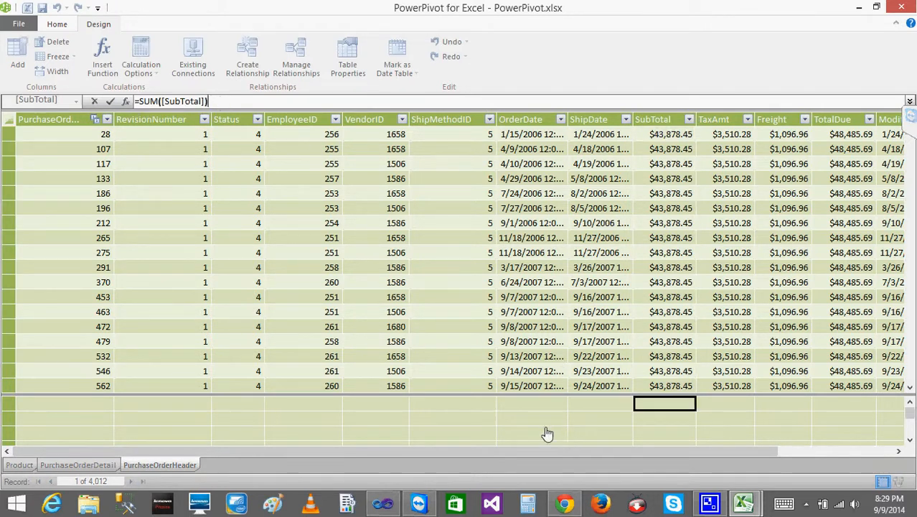
{"action": "left_click", "coordinate": [523, 412]}
{"action": "key", "text": "Right"}
{"action": "key", "text": "Right"}
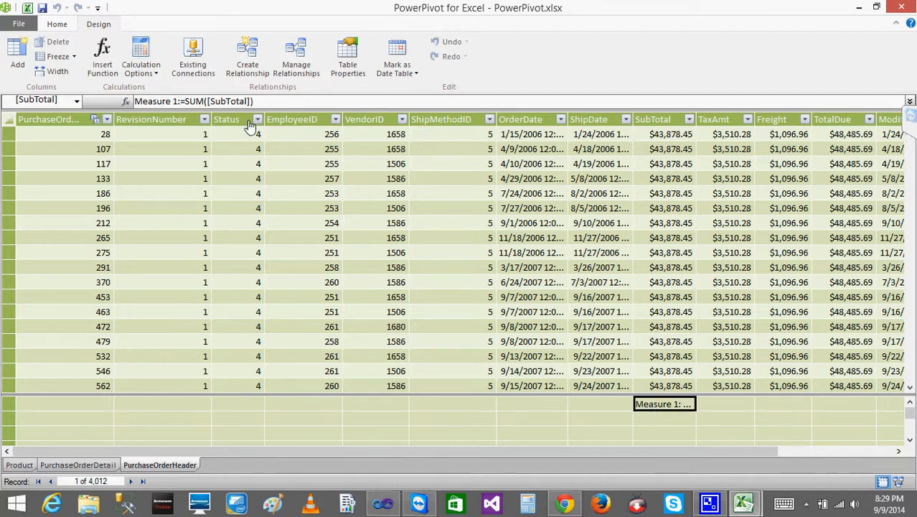
- Change the SubTotal measure's SUM argument to the table-qualified column PurchaseOrderHeader[SubTotal]
{"action": "left_click", "coordinate": [204, 102]}
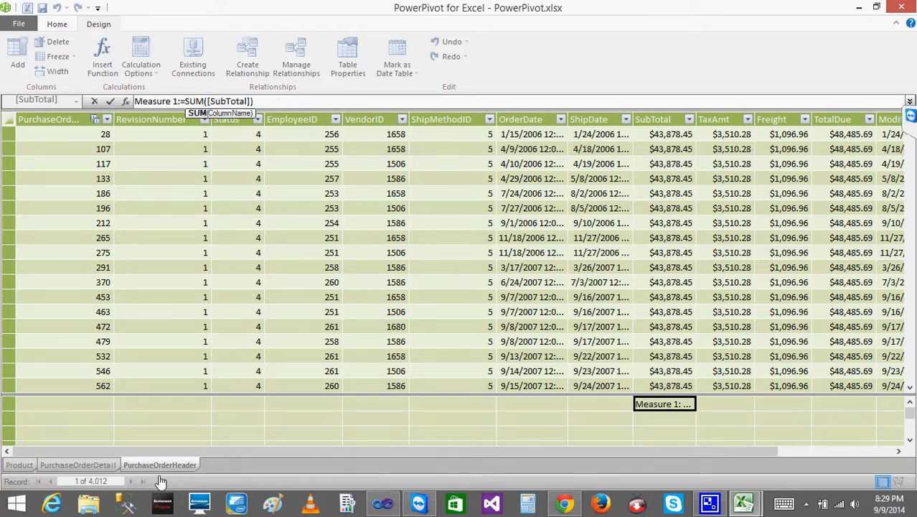
{"action": "key", "text": "Right"}
{"action": "key", "text": "Delete"}
{"action": "key", "text": "Delete"}
{"action": "key", "text": "Delete"}
{"action": "key", "text": "Delete"}
{"action": "key", "text": "Delete"}
{"action": "key", "text": "Delete"}
{"action": "key", "text": "Delete"}
{"action": "key", "text": "Delete"}
{"action": "key", "text": "Delete"}
{"action": "key", "text": "Delete"}
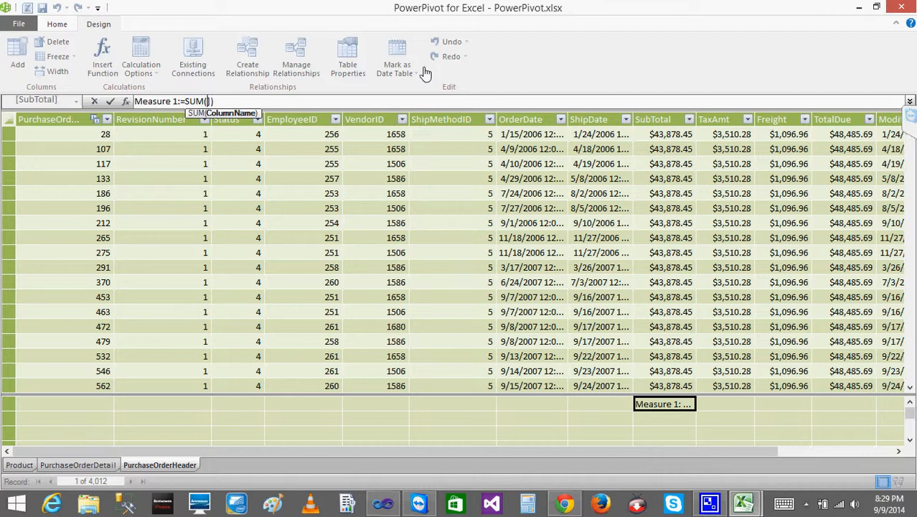
{"action": "type", "text": "Pur"}
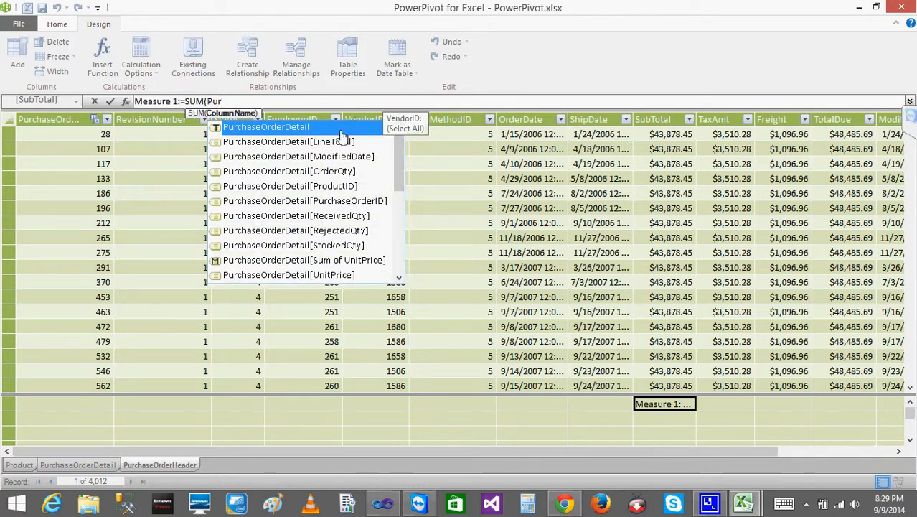
{"action": "left_click_drag", "start_coordinate": [395, 156], "coordinate": [397, 227]}
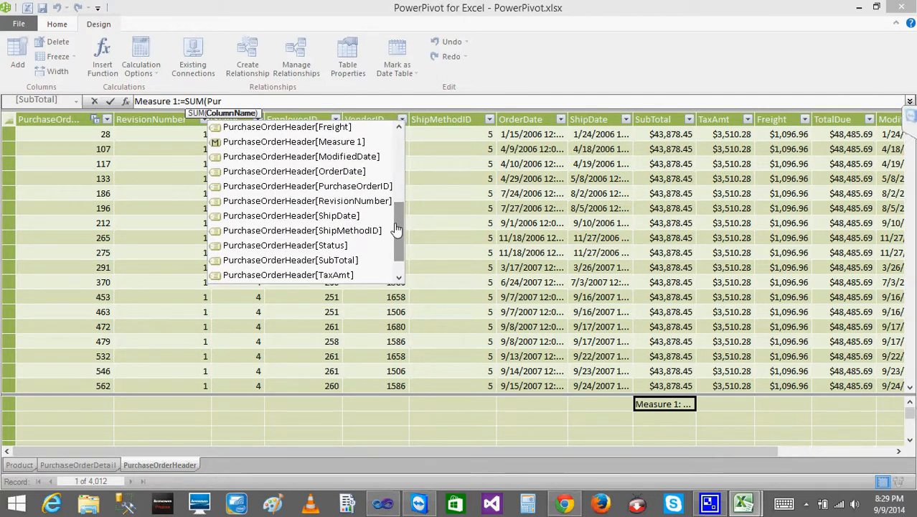
{"action": "left_click", "coordinate": [349, 261]}
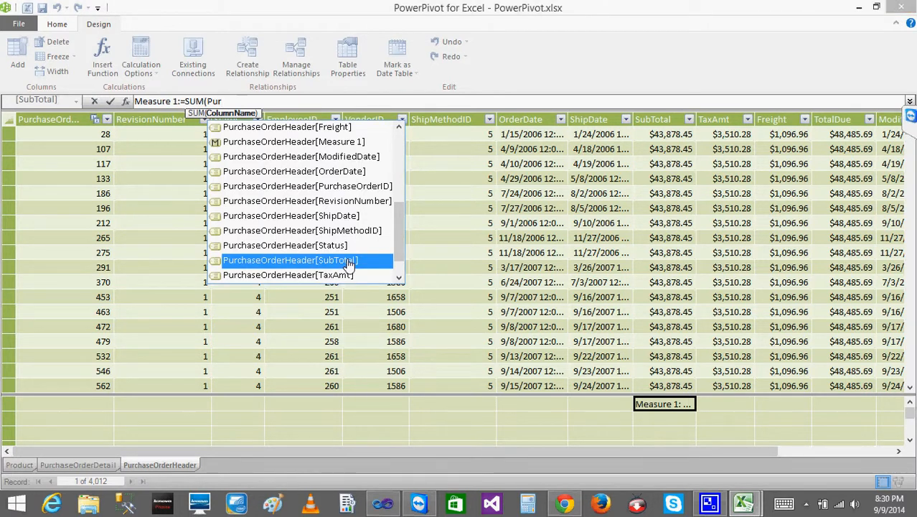
{"action": "double_click", "coordinate": [350, 261]}
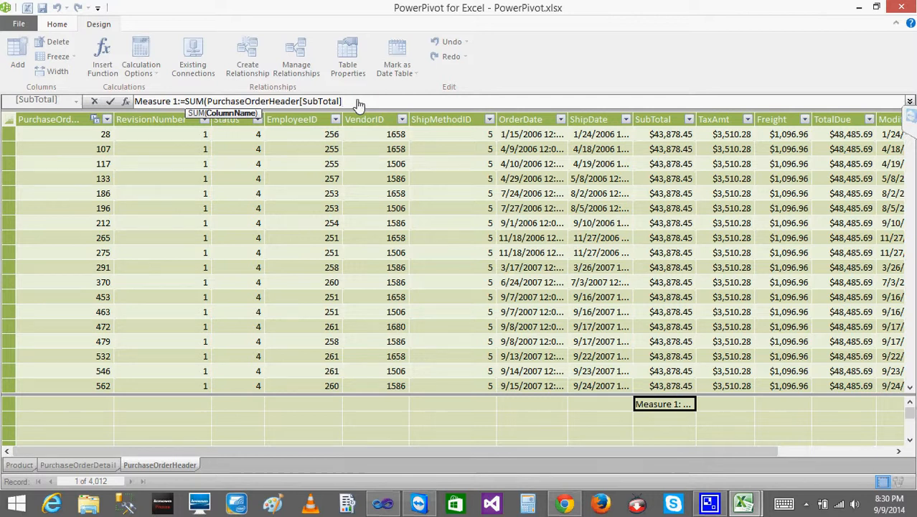
{"action": "type", "text": ")"}
{"action": "key", "text": "Return"}
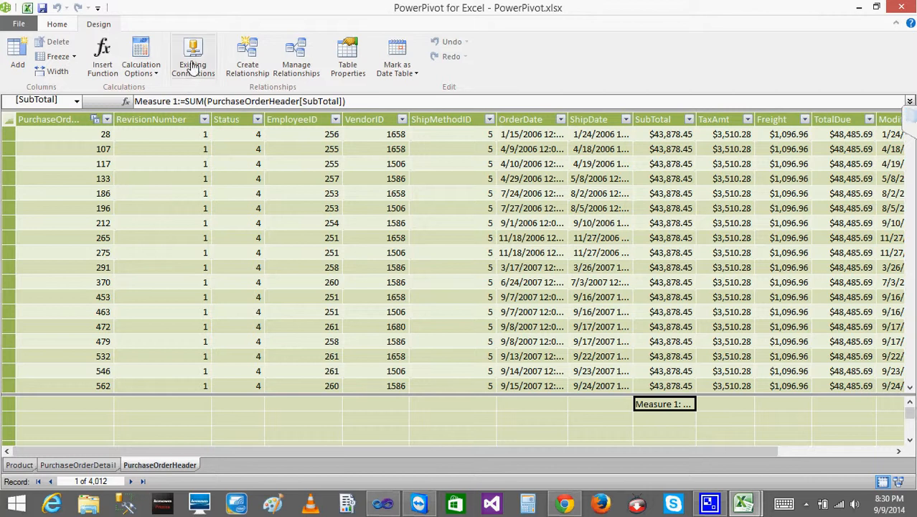
- Examine the available calculation modes for the PowerPivot workbook without changing the selected mode
{"action": "left_click", "coordinate": [157, 75]}
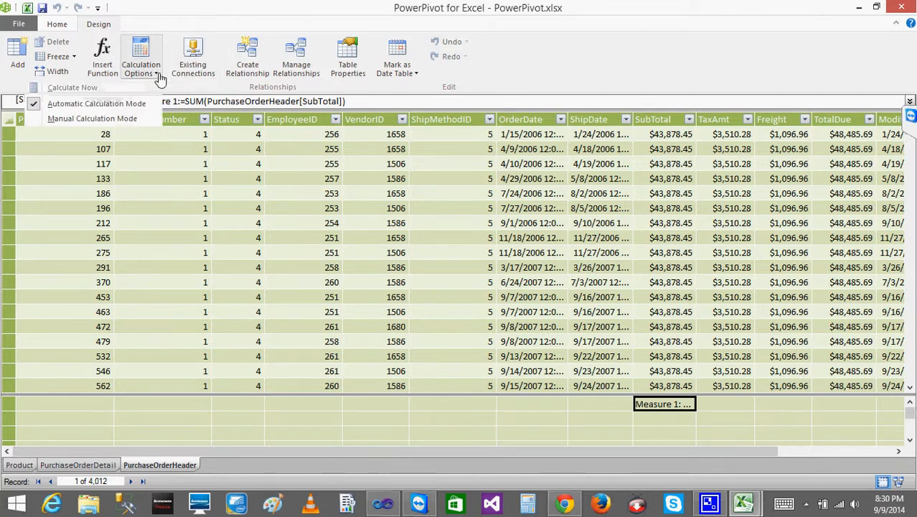
{"action": "left_click", "coordinate": [230, 9]}
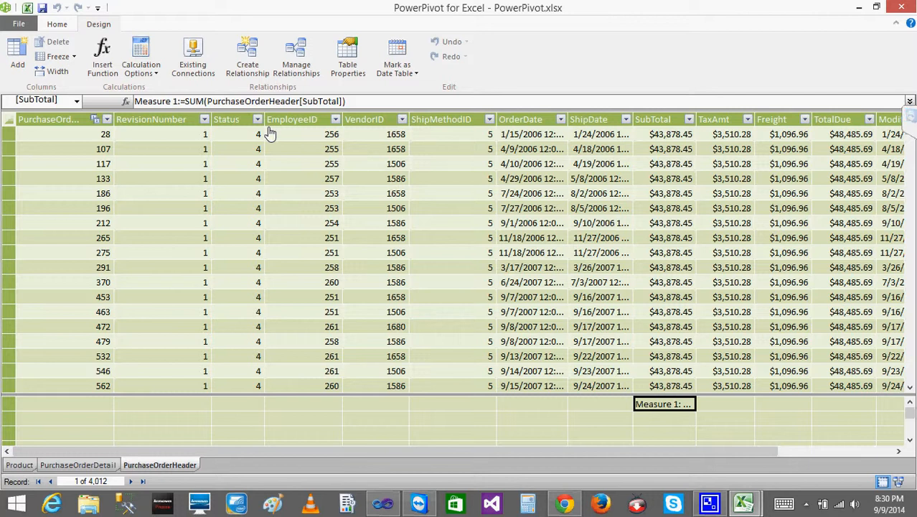
- Minimize the PowerPivot and Excel windows and expand the TeamViewer meeting panel on the desktop
{"action": "left_click", "coordinate": [860, 9]}
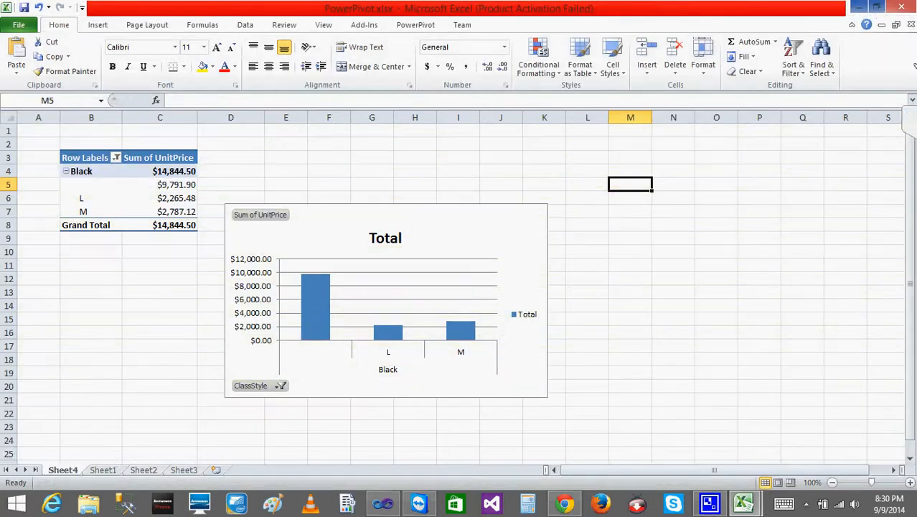
{"action": "left_click", "coordinate": [860, 9]}
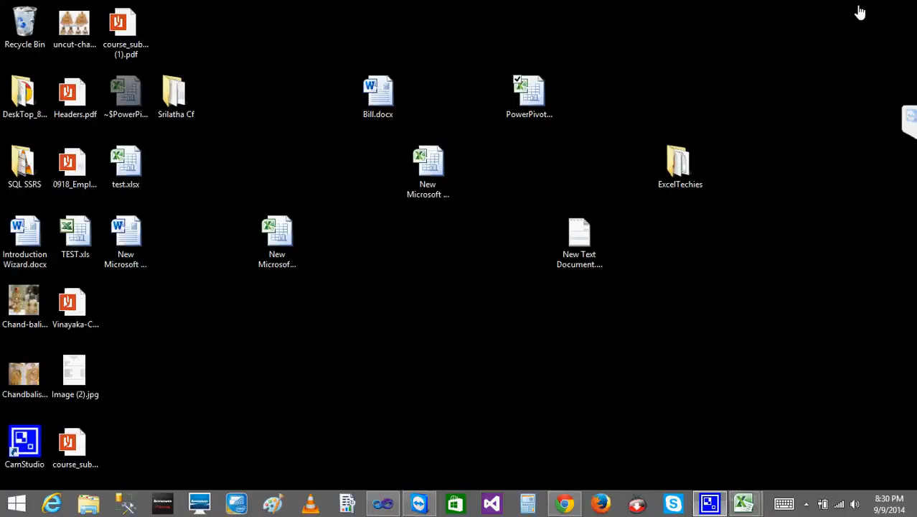
{"action": "left_click", "coordinate": [911, 120]}
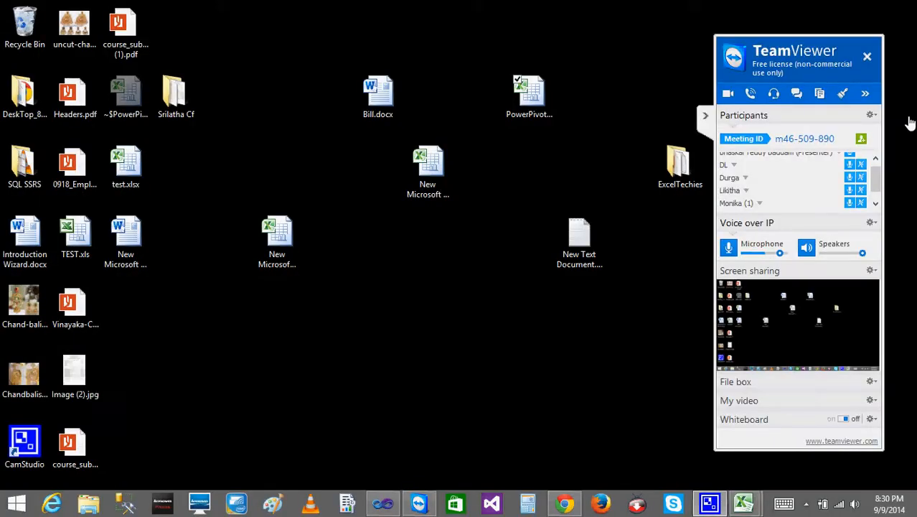
- Look through the participant list of the TeamViewer meeting and collapse the meeting panel
{"action": "left_click", "coordinate": [875, 204]}
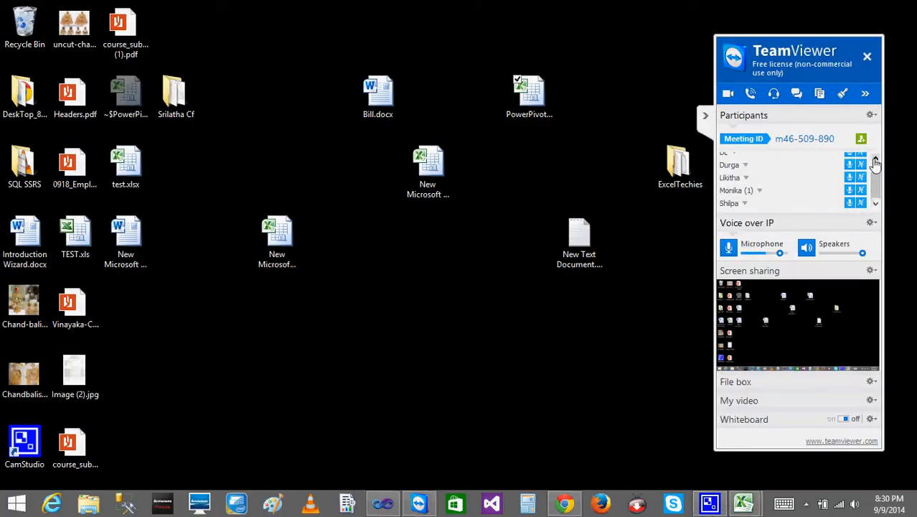
{"action": "left_click", "coordinate": [876, 162]}
{"action": "left_click", "coordinate": [707, 119]}
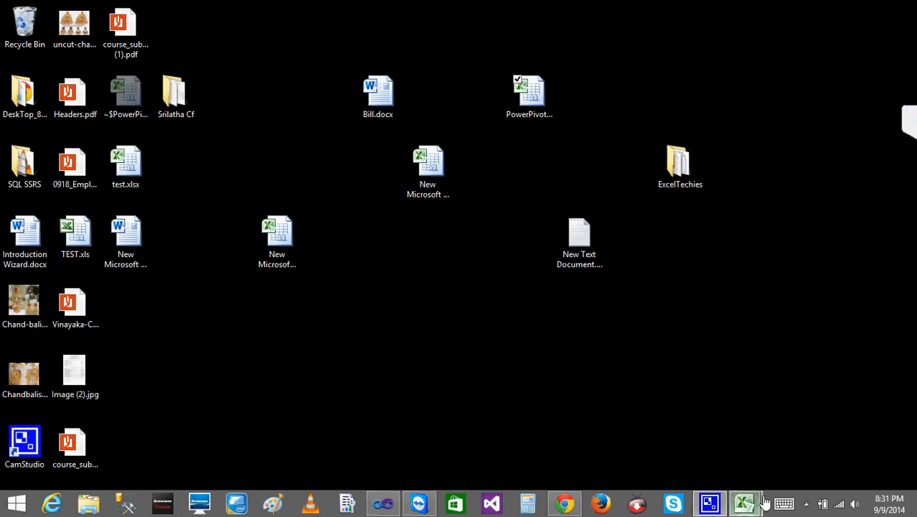
- Switch to the PowerPivot window to view the VendorID column of the PurchaseOrderHeader table, and minimize the window
{"action": "mouse_move", "coordinate": [748, 487]}
{"action": "left_click", "coordinate": [786, 461]}
{"action": "left_click", "coordinate": [373, 300]}
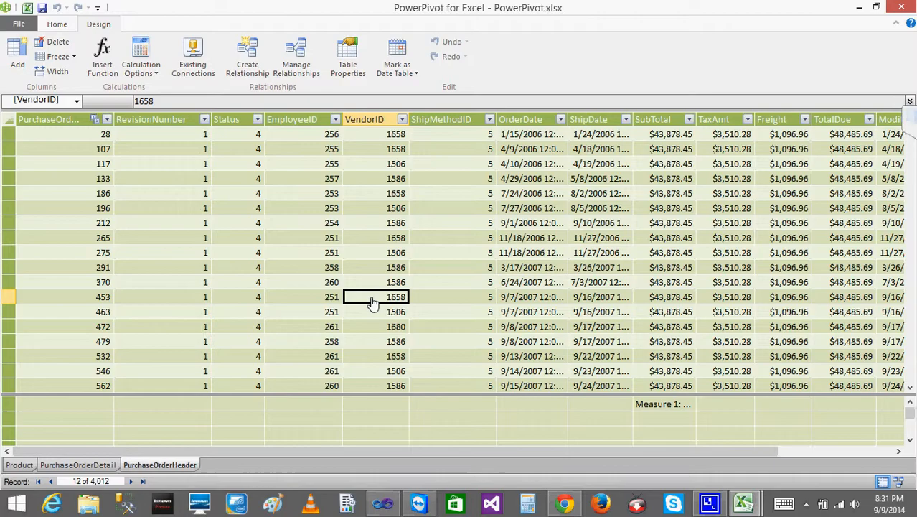
{"action": "left_click", "coordinate": [863, 8]}
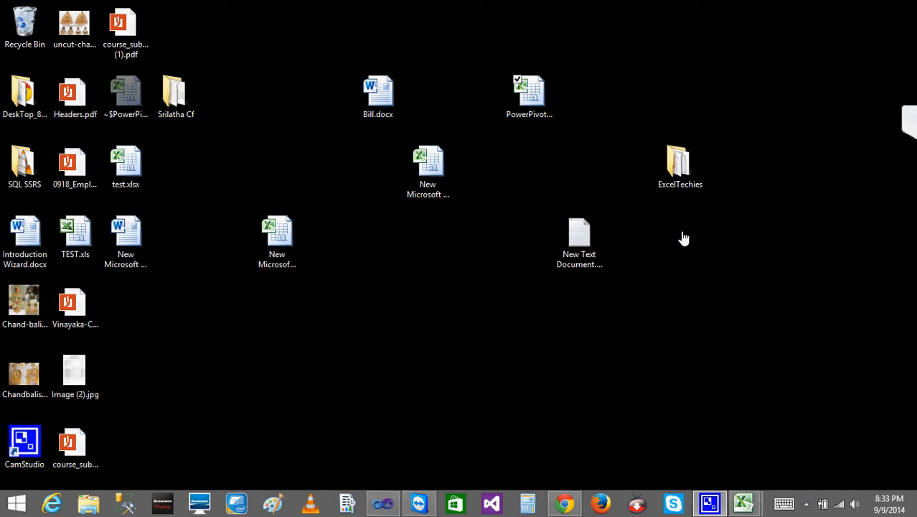
{"action": "left_click", "coordinate": [807, 505]}
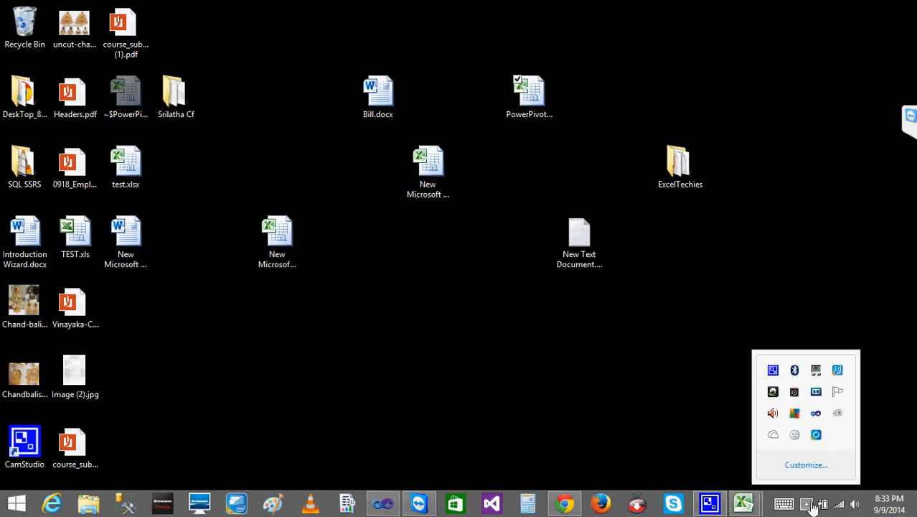
{"action": "right_click", "coordinate": [773, 370]}
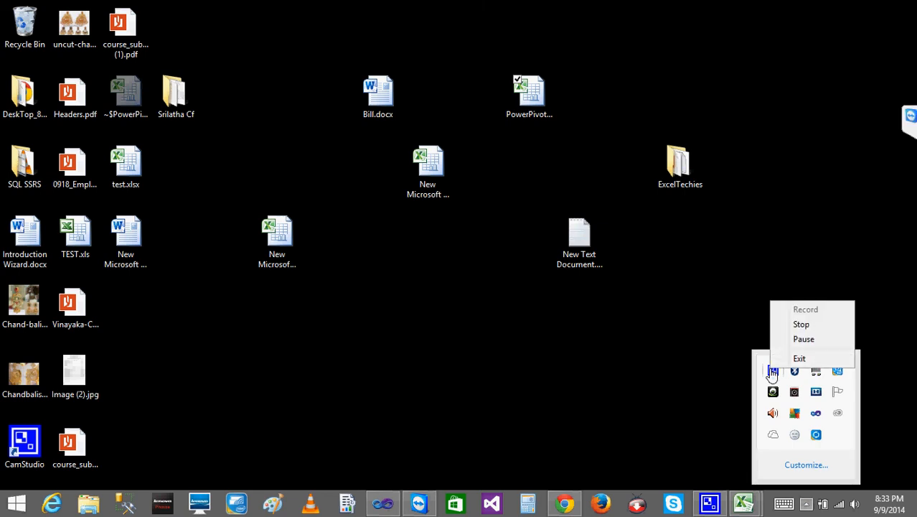